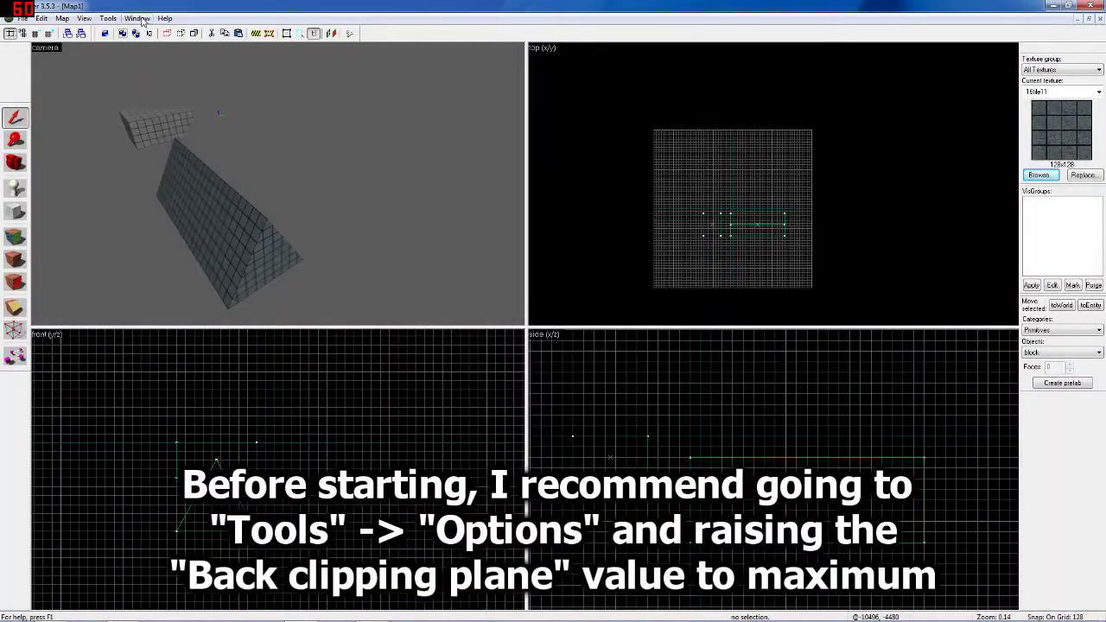
- In Tools > Options, set the 3D views back clipping plane to its 10000 maximum
{"action": "left_click", "coordinate": [107, 18]}
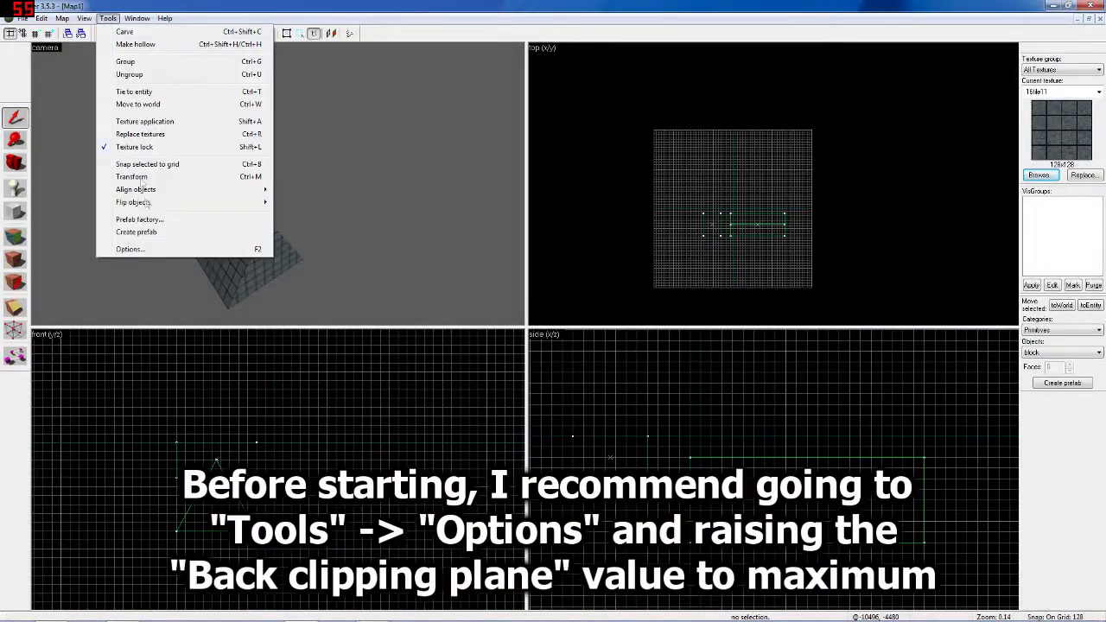
{"action": "left_click", "coordinate": [121, 250]}
{"action": "left_click", "coordinate": [580, 194]}
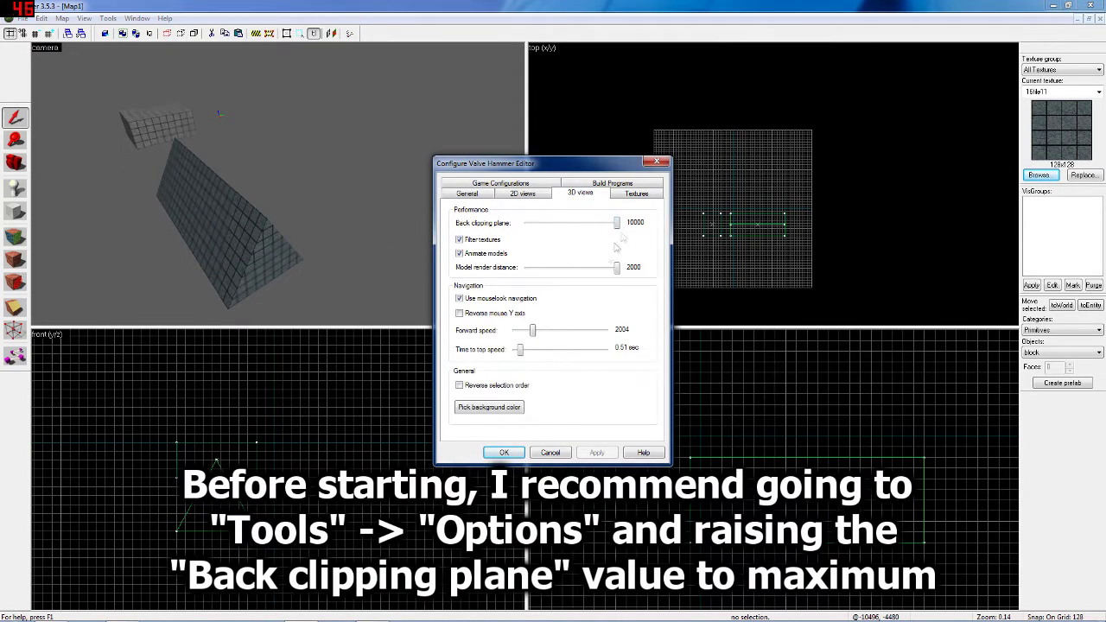
{"action": "left_click", "coordinate": [506, 453]}
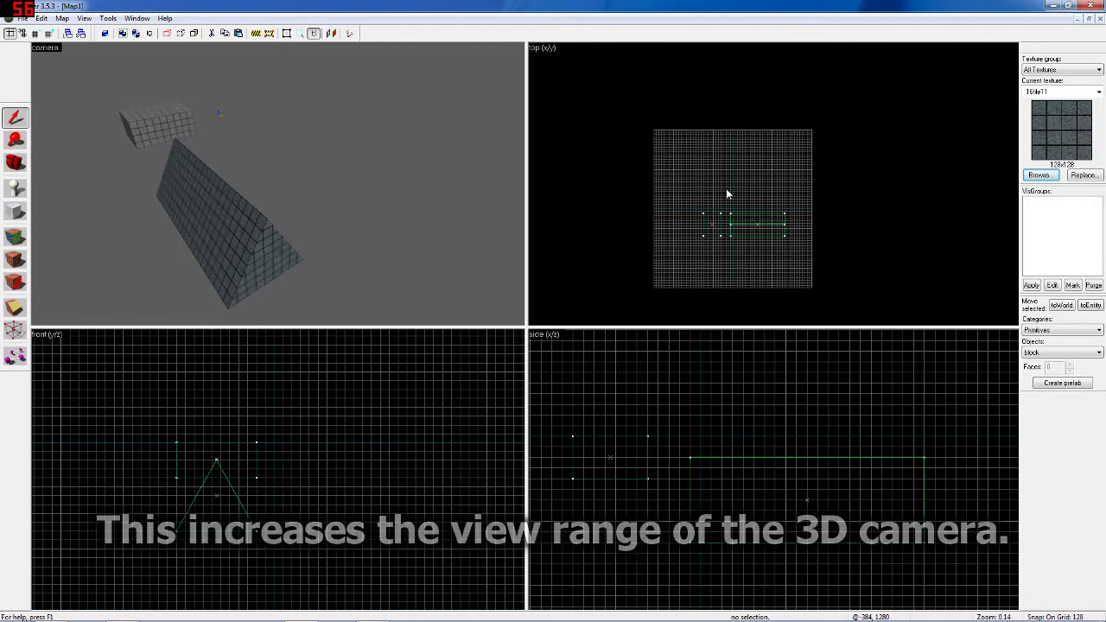
{"action": "scroll", "coordinate": [735, 233], "scroll_direction": "up", "scroll_amount": 2}
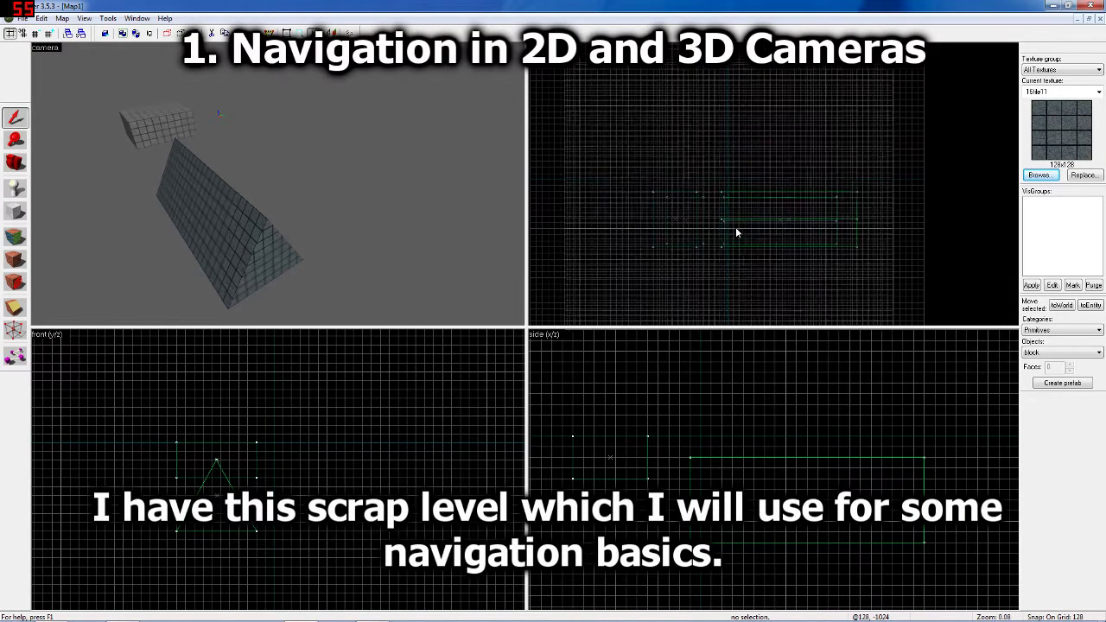
- Zoom and pan the top 2D view across the scrap level's brushes
{"action": "scroll", "coordinate": [735, 233], "scroll_direction": "up", "scroll_amount": 1}
{"action": "scroll", "coordinate": [735, 232], "scroll_direction": "down", "scroll_amount": 5}
{"action": "scroll", "coordinate": [735, 233], "scroll_direction": "up", "scroll_amount": 2}
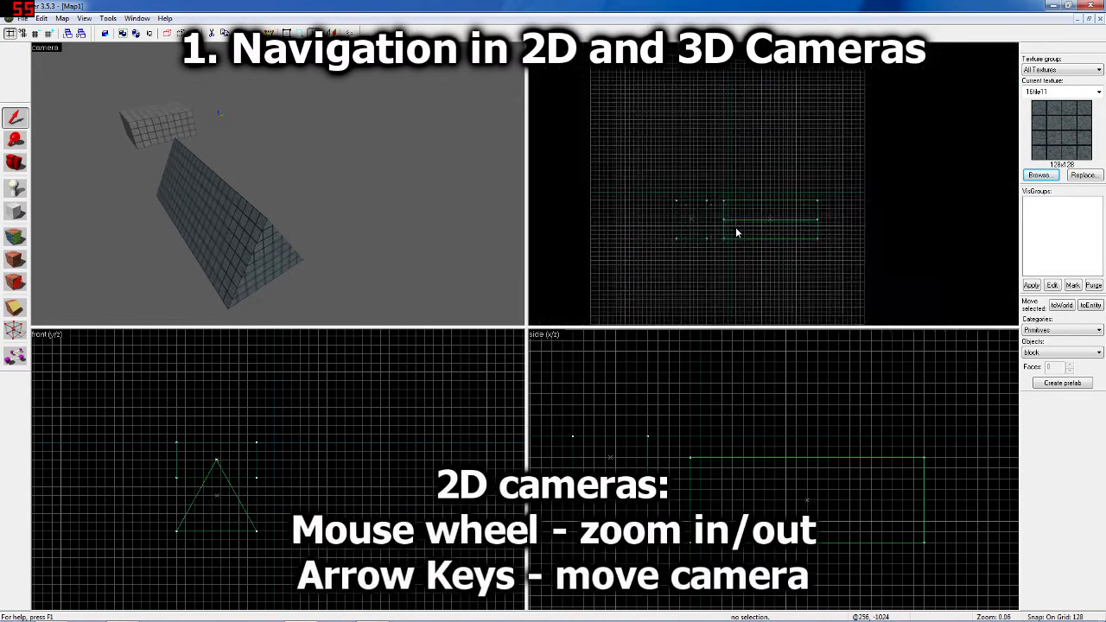
{"action": "scroll", "coordinate": [735, 232], "scroll_direction": "up", "scroll_amount": 2}
{"action": "scroll", "coordinate": [735, 227], "scroll_direction": "down", "scroll_amount": 1}
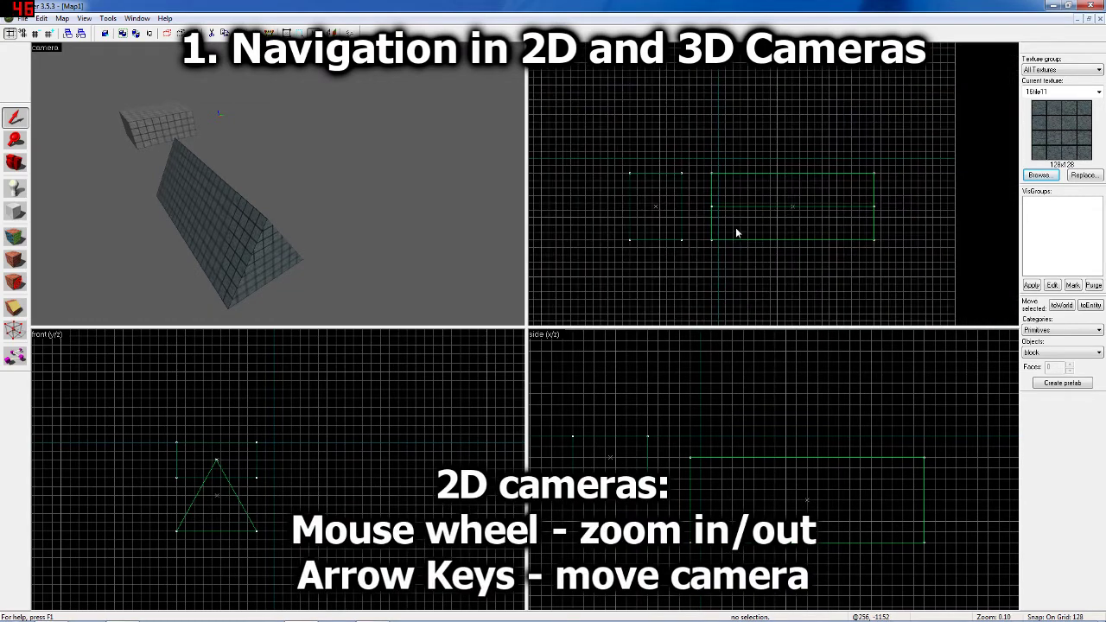
{"action": "key", "text": "Left"}
{"action": "key", "text": "Left"}
{"action": "key", "text": "Up"}
{"action": "key", "text": "Right"}
- Zoom and pan the side and front 2D views to reveal the map edge and brushes
{"action": "scroll", "coordinate": [775, 419], "scroll_direction": "down", "scroll_amount": 2}
{"action": "key", "text": "Up"}
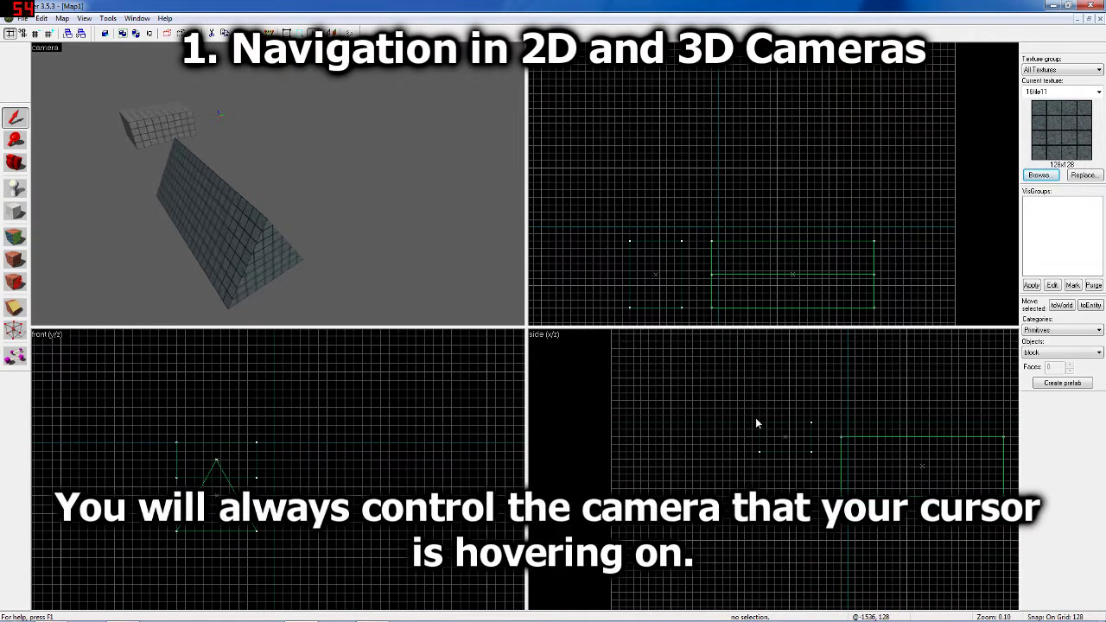
{"action": "key", "text": "Right"}
{"action": "key", "text": "Left"}
{"action": "key", "text": "Left"}
{"action": "scroll", "coordinate": [393, 419], "scroll_direction": "down", "scroll_amount": 2}
{"action": "key", "text": "Left"}
{"action": "key", "text": "Up"}
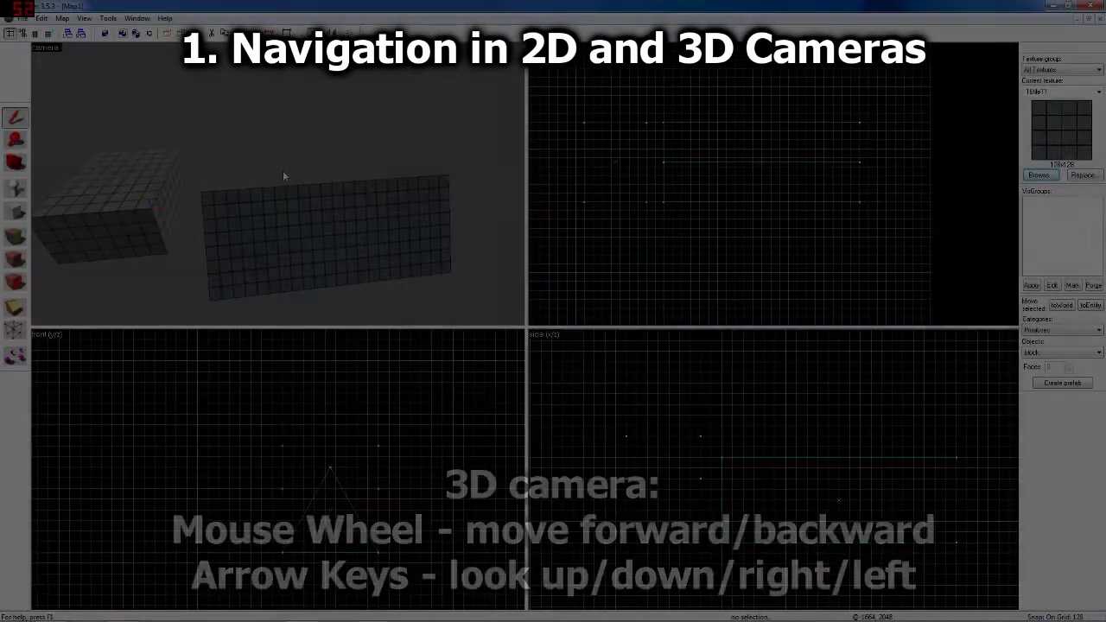
- Turn, tilt and zoom the 3D camera to look down on the box brush
{"action": "key", "text": "Left"}
{"action": "scroll", "coordinate": [283, 170], "scroll_direction": "up", "scroll_amount": 3}
{"action": "key", "text": "Up"}
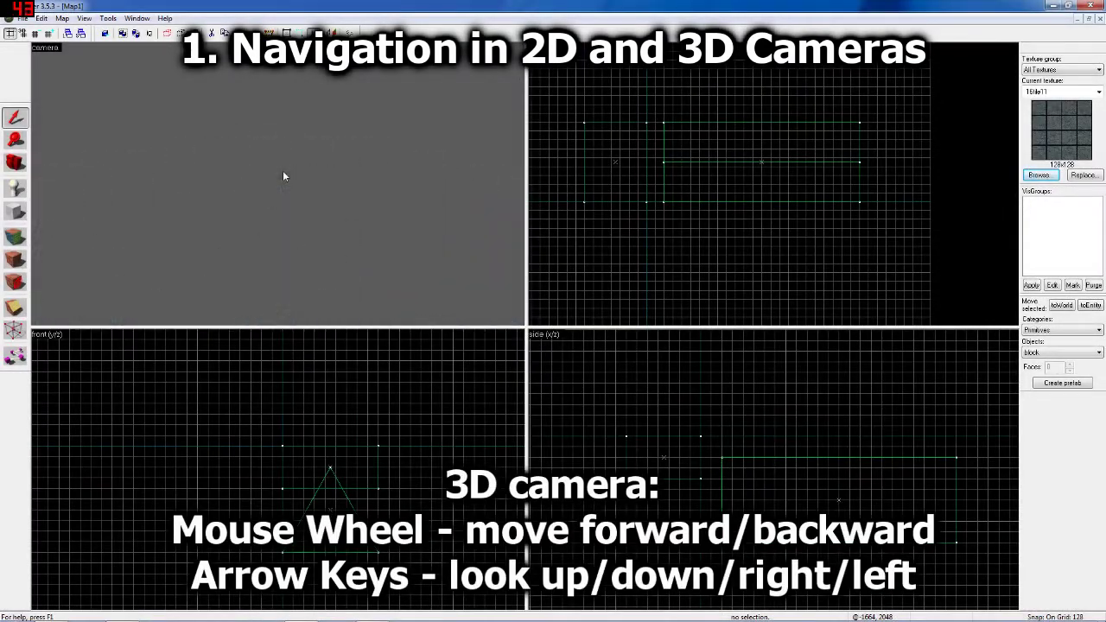
{"action": "key", "text": "Down"}
{"action": "scroll", "coordinate": [283, 170], "scroll_direction": "up", "scroll_amount": 2}
{"action": "scroll", "coordinate": [283, 170], "scroll_direction": "down", "scroll_amount": 2}
{"action": "scroll", "coordinate": [285, 174], "scroll_direction": "down", "scroll_amount": 2}
{"action": "key", "text": "Right"}
{"action": "key", "text": "Right"}
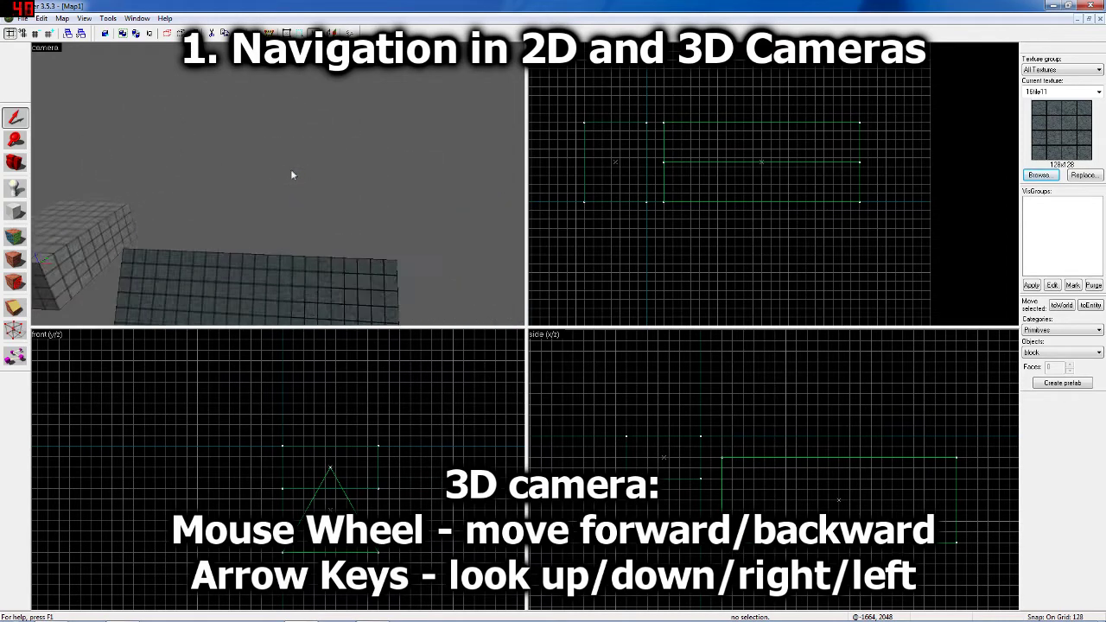
{"action": "key", "text": "Left"}
{"action": "key", "text": "Down"}
{"action": "key", "text": "Down"}
{"action": "key", "text": "Down"}
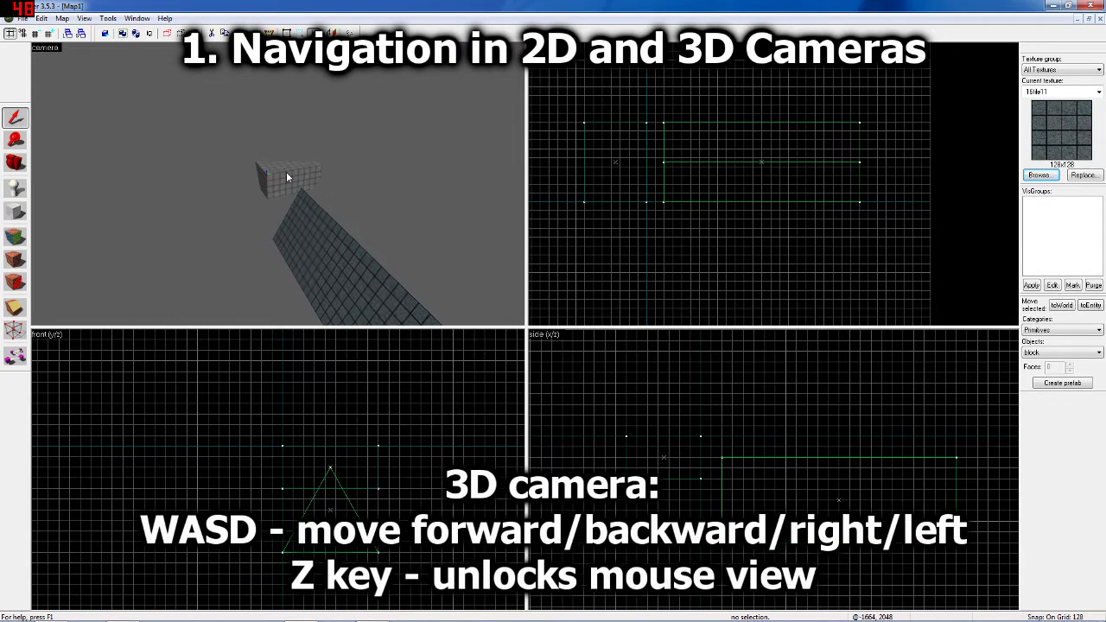
- Fly the 3D camera with WASD past the box and around the wedge and tall brush
{"action": "key", "text": "d"}
{"action": "key", "text": "a"}
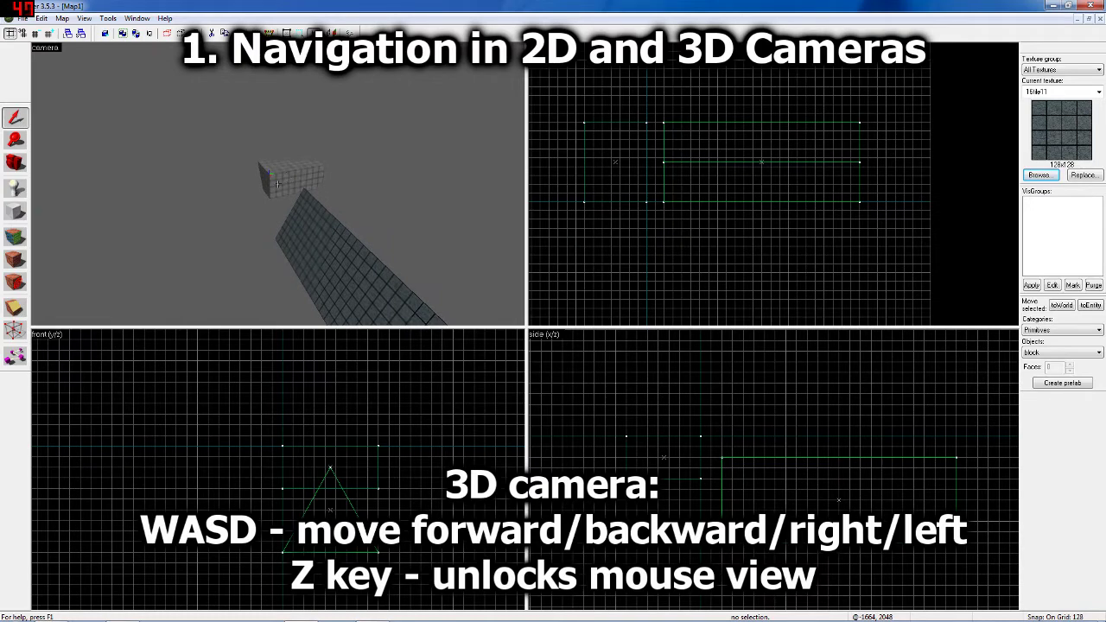
{"action": "key", "text": "s"}
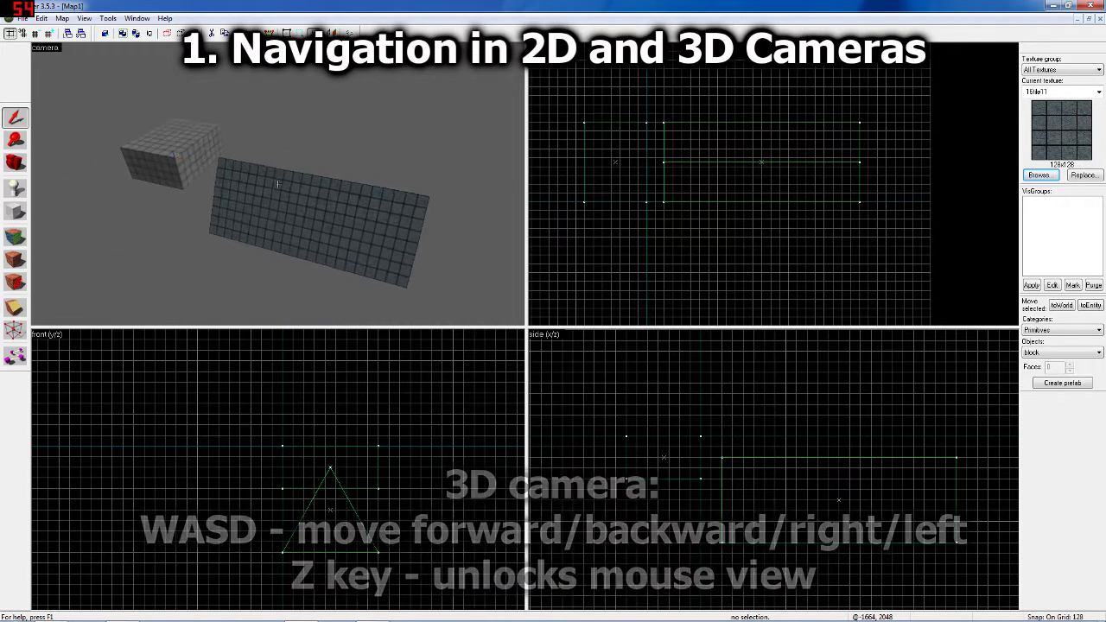
{"action": "key", "text": "w"}
{"action": "key", "text": "a"}
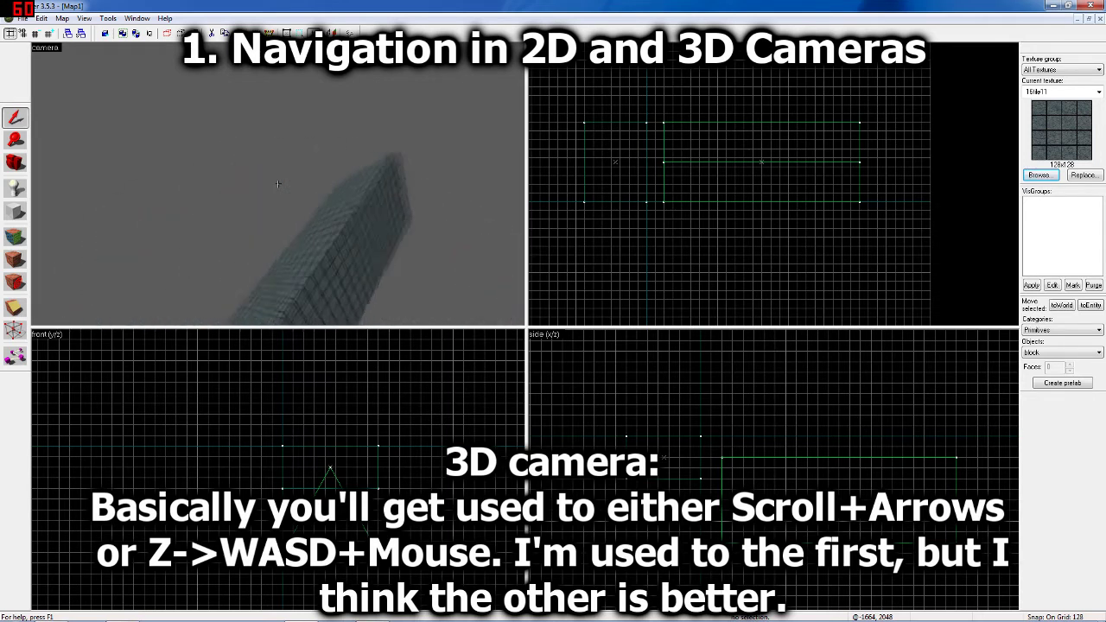
{"action": "key", "text": "w"}
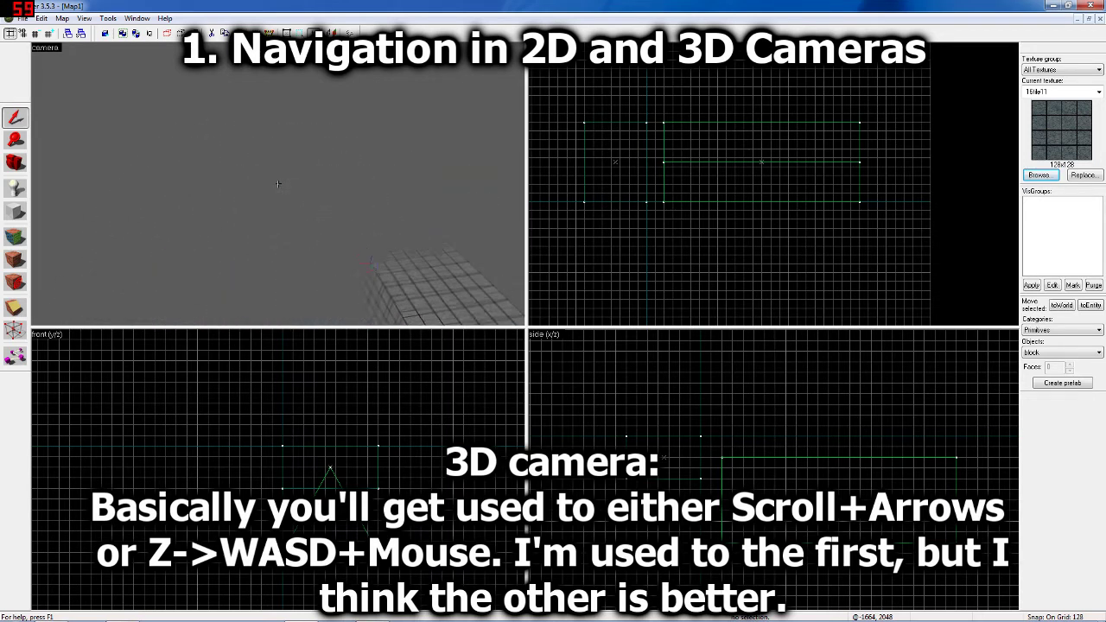
{"action": "key", "text": "Right"}
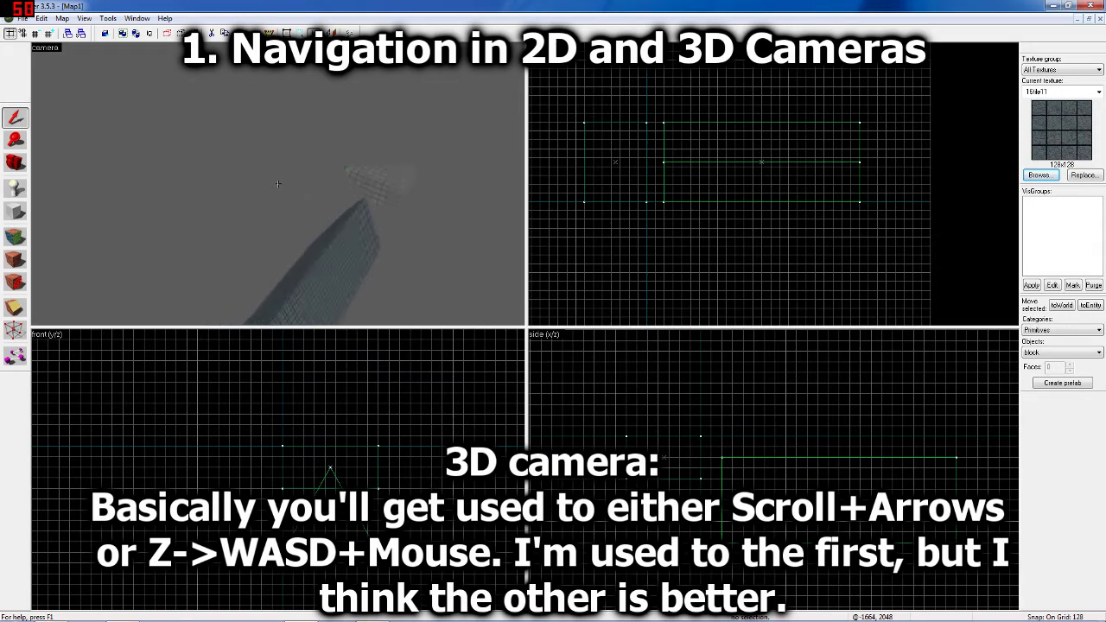
{"action": "key", "text": "Right"}
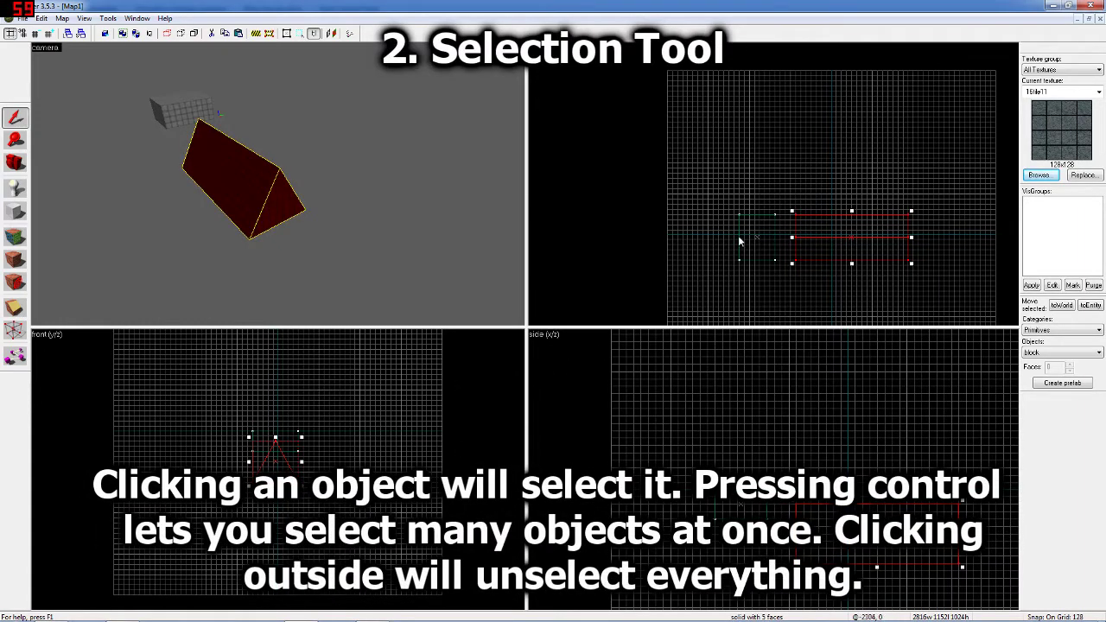
- Select the block and wedge brushes together with the Selection Tool
{"action": "scroll", "coordinate": [741, 242], "scroll_direction": "up", "scroll_amount": 3}
{"action": "left_click", "coordinate": [758, 242]}
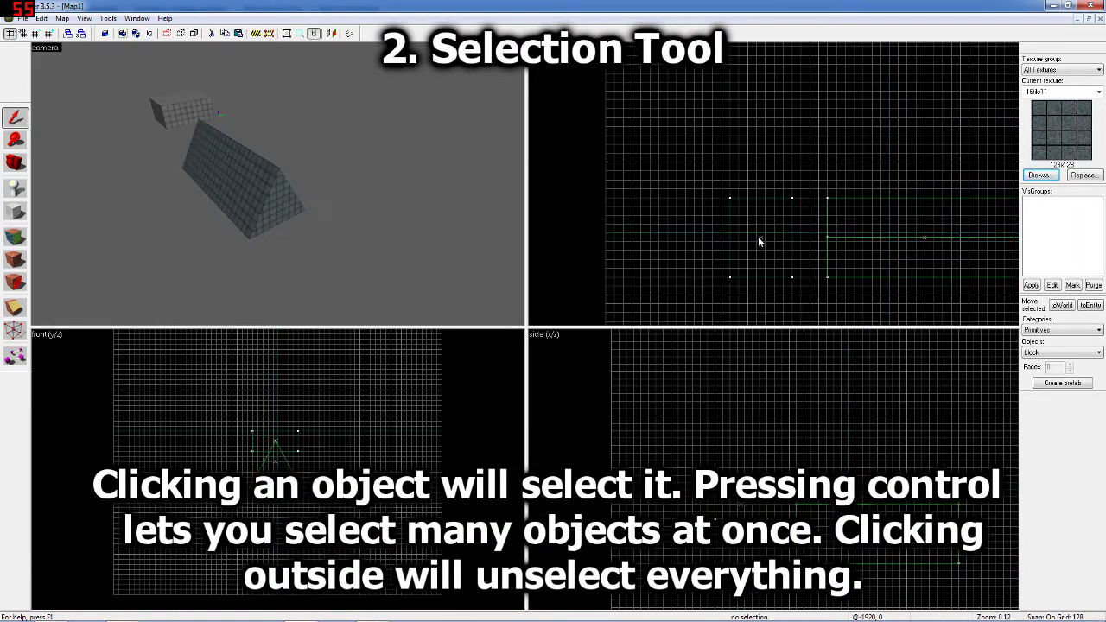
{"action": "left_click", "coordinate": [892, 240]}
{"action": "left_click", "coordinate": [180, 110]}
{"action": "left_click", "coordinate": [229, 173]}
{"action": "left_click", "coordinate": [173, 114]}
{"action": "left_click", "coordinate": [229, 156], "text": "ctrl"}
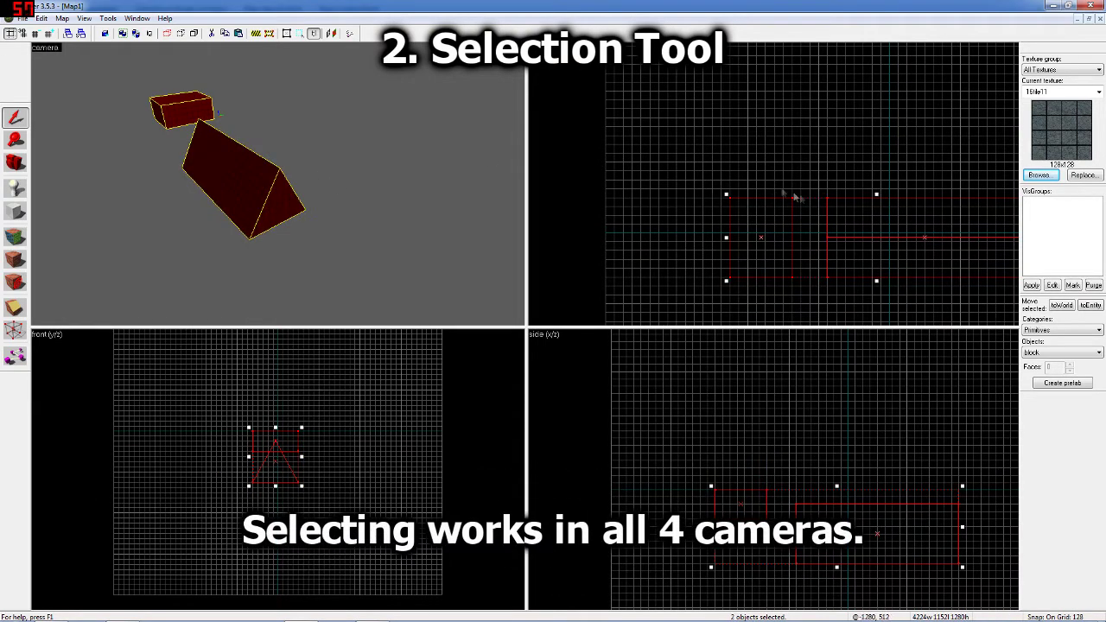
{"action": "left_click", "coordinate": [763, 241]}
{"action": "left_click", "coordinate": [761, 239]}
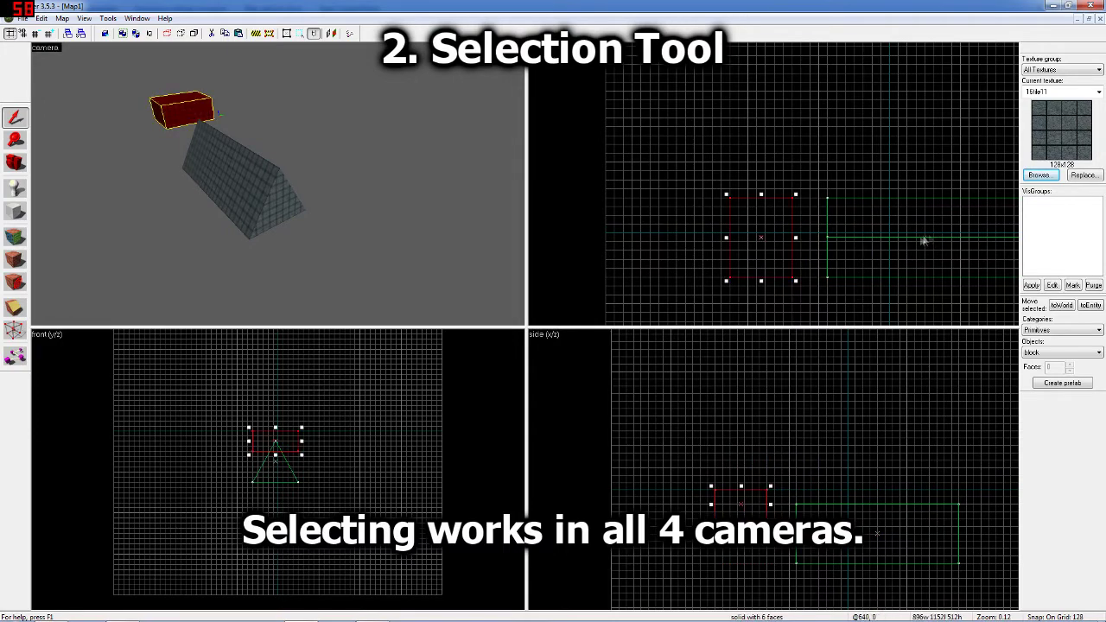
{"action": "left_click", "coordinate": [923, 241], "text": "ctrl"}
{"action": "left_click", "coordinate": [795, 136]}
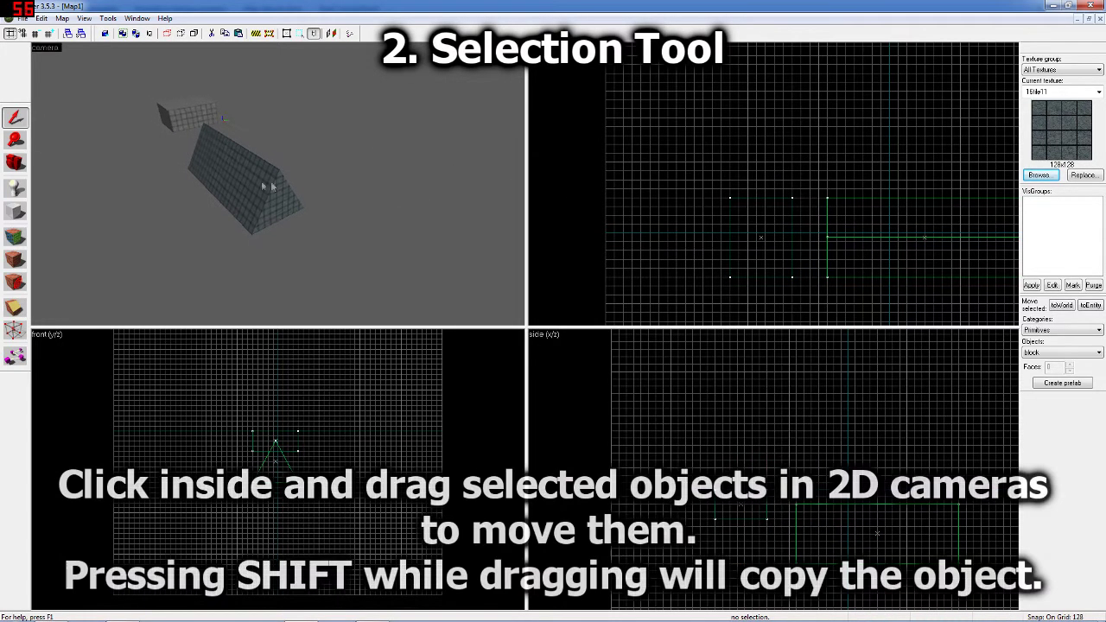
{"action": "left_click", "coordinate": [196, 140]}
- Shift-drag a copy of the block and wedge, then move the copy below the originals
{"action": "scroll", "coordinate": [698, 218], "scroll_direction": "down", "scroll_amount": 2}
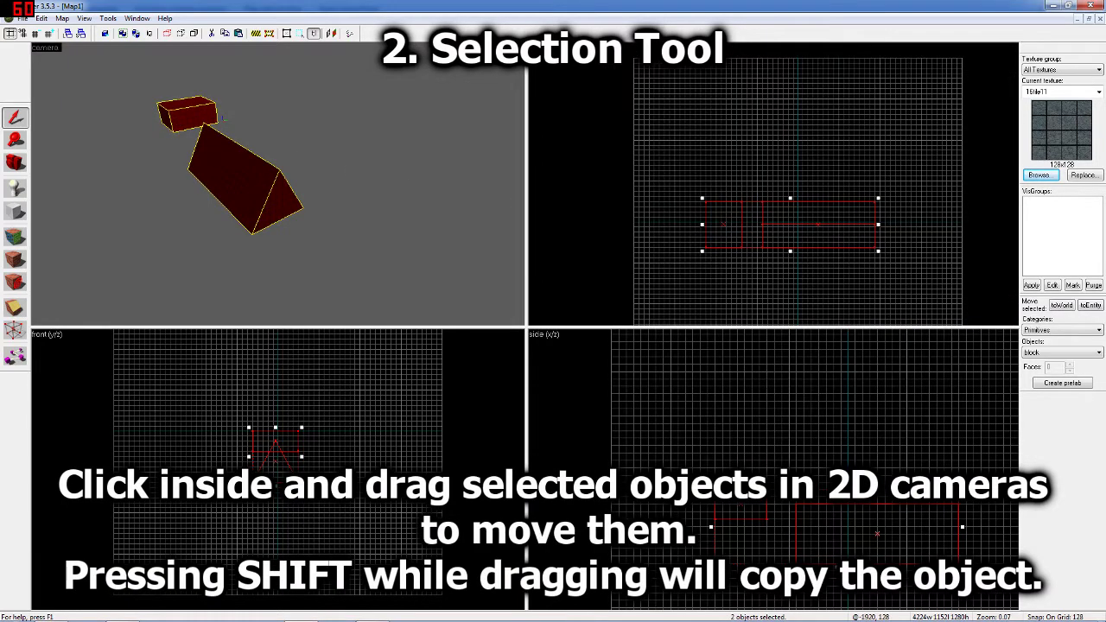
{"action": "scroll", "coordinate": [720, 221], "scroll_direction": "up", "scroll_amount": 2}
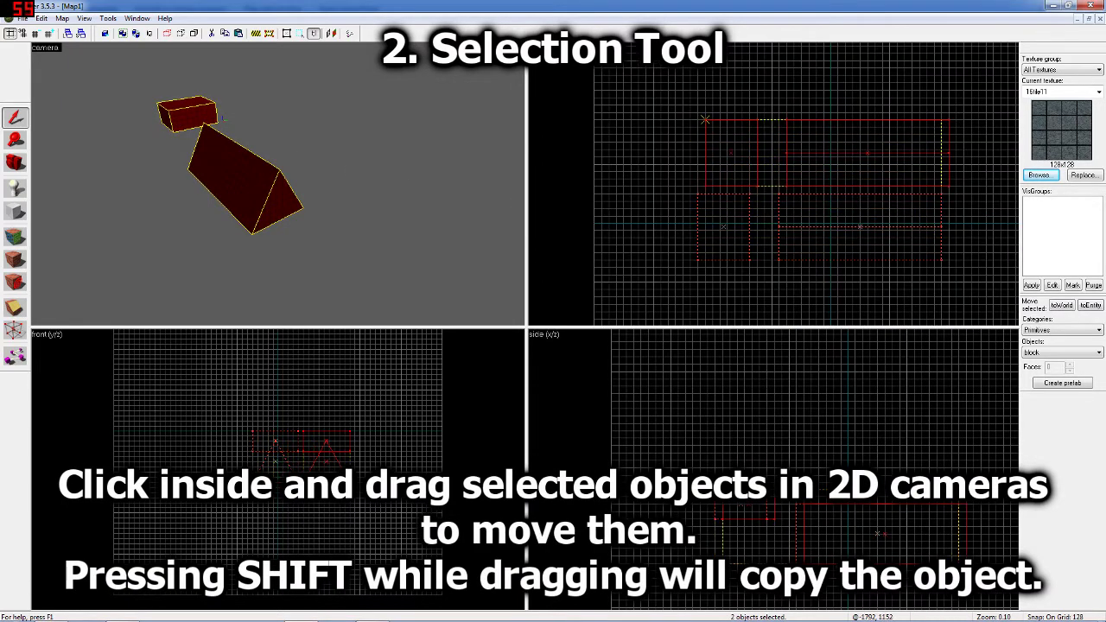
{"action": "left_click_drag", "start_coordinate": [723, 145], "coordinate": [722, 146], "text": "shift"}
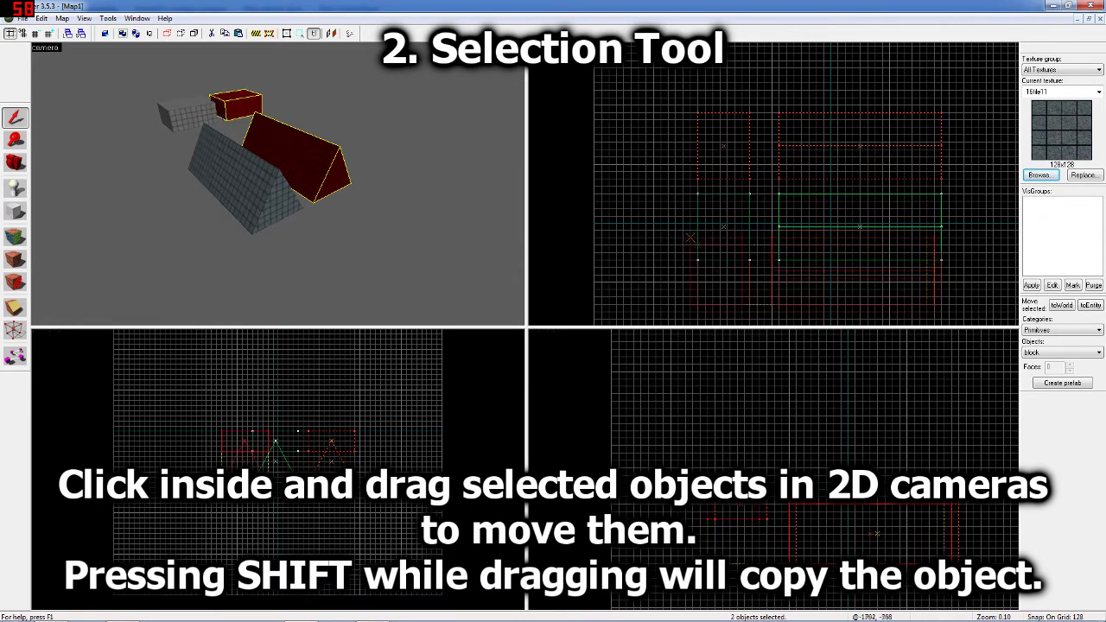
{"action": "left_click_drag", "start_coordinate": [722, 145], "coordinate": [723, 290]}
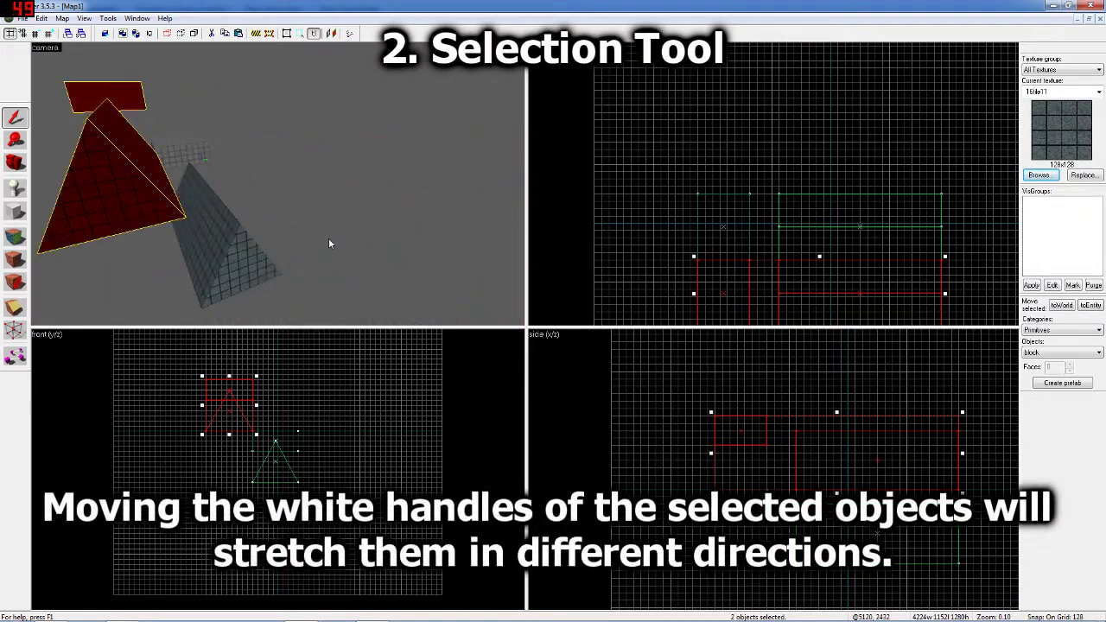
- Stretch the copied block taller using its handles, then deselect it
{"action": "left_click", "coordinate": [269, 151]}
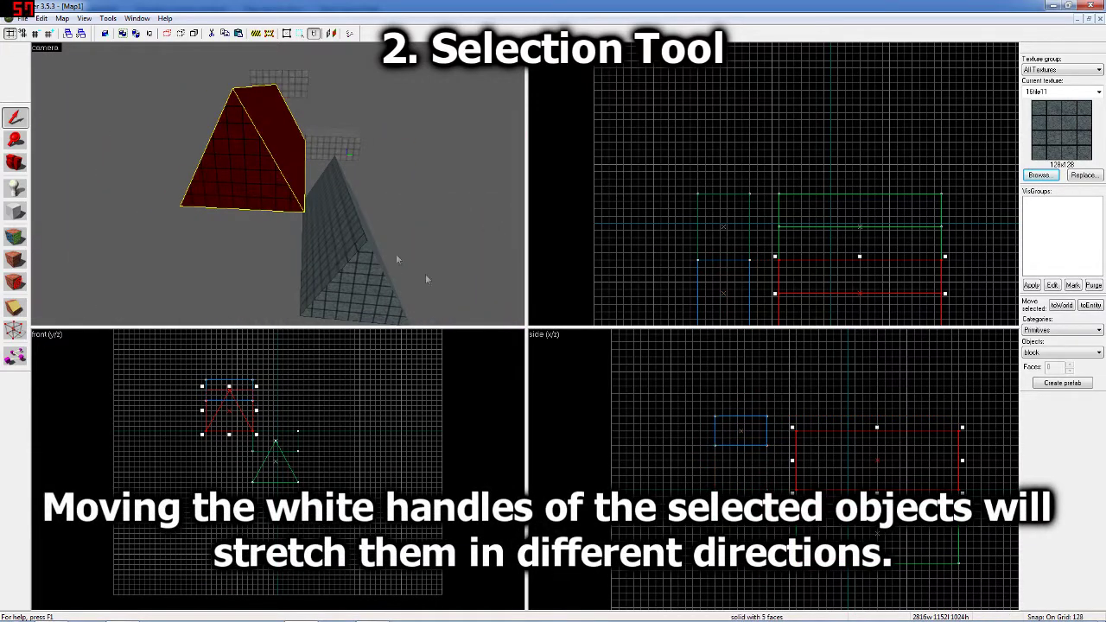
{"action": "key", "text": "Down"}
{"action": "key", "text": "Down"}
{"action": "key", "text": "Down"}
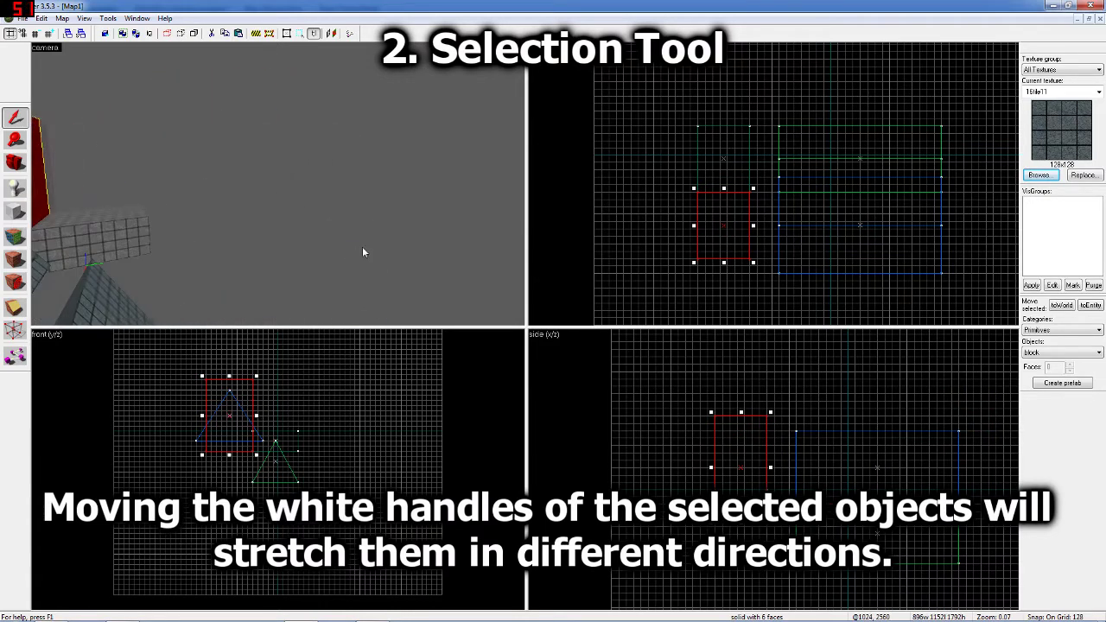
{"action": "key", "text": "Escape"}
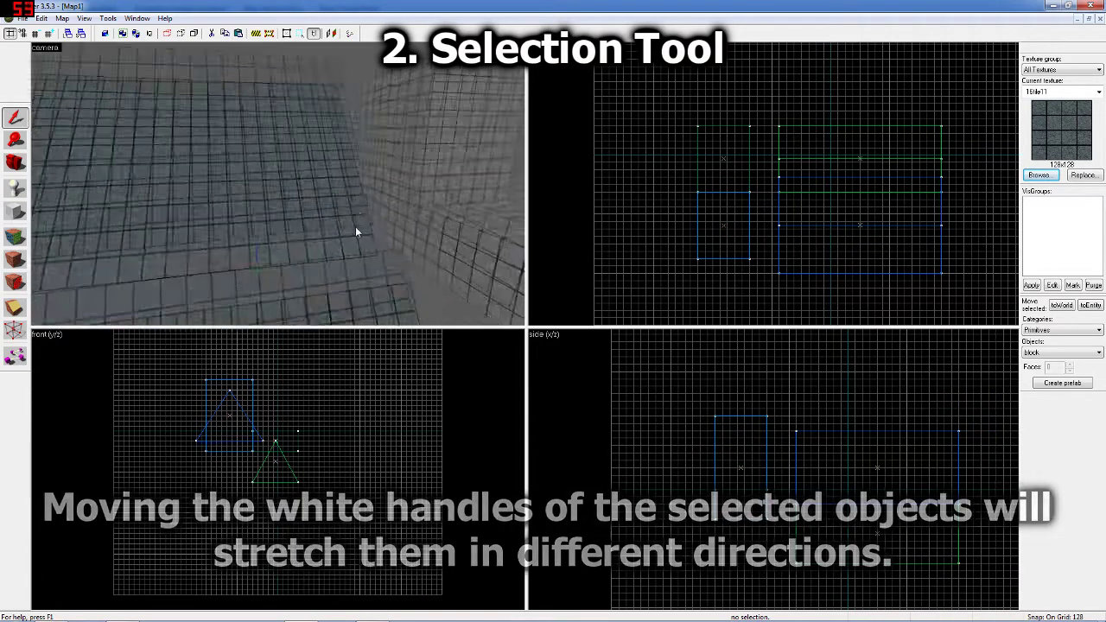
- Stretch the copied wedge wider into a flat slab, testing Delete and Ctrl+Z undo
{"action": "left_click", "coordinate": [300, 233]}
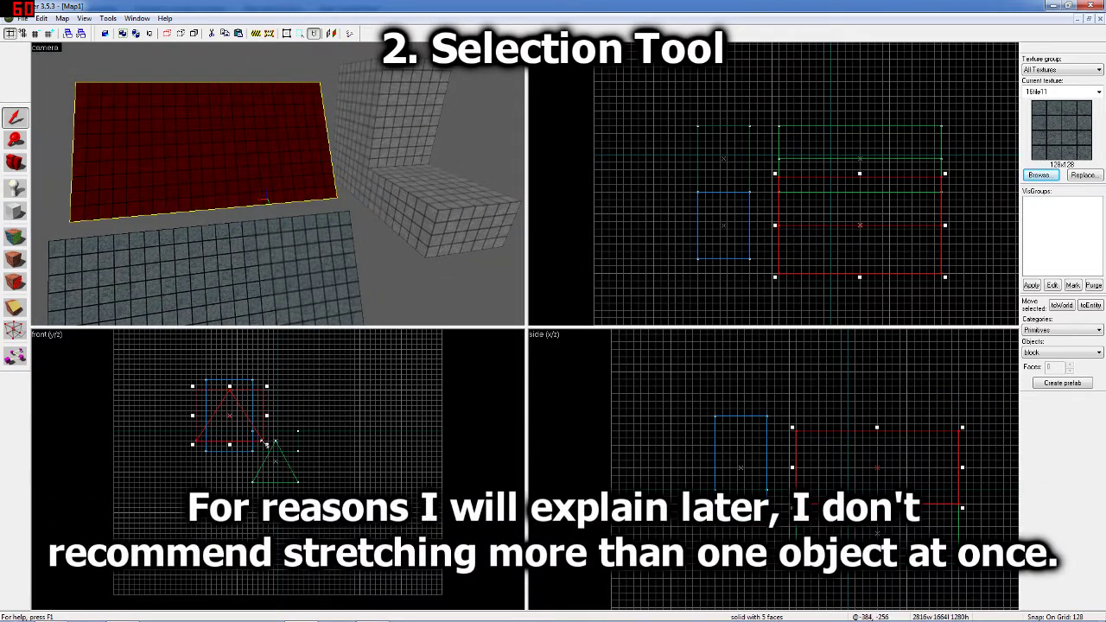
{"action": "key", "text": "ctrl+z"}
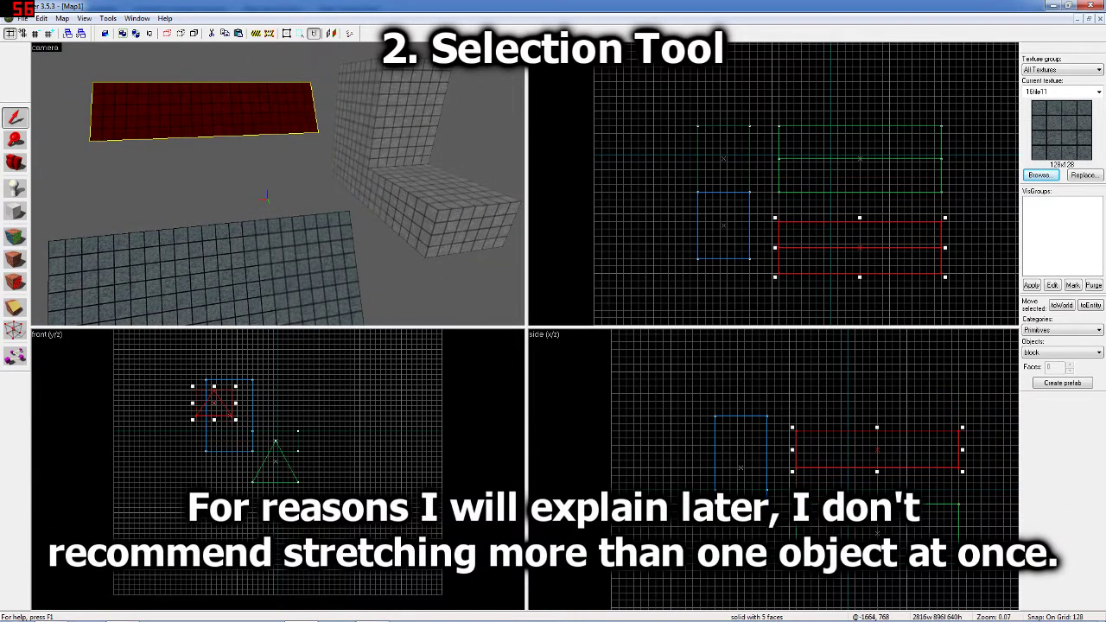
{"action": "left_click_drag", "start_coordinate": [211, 390], "coordinate": [249, 380]}
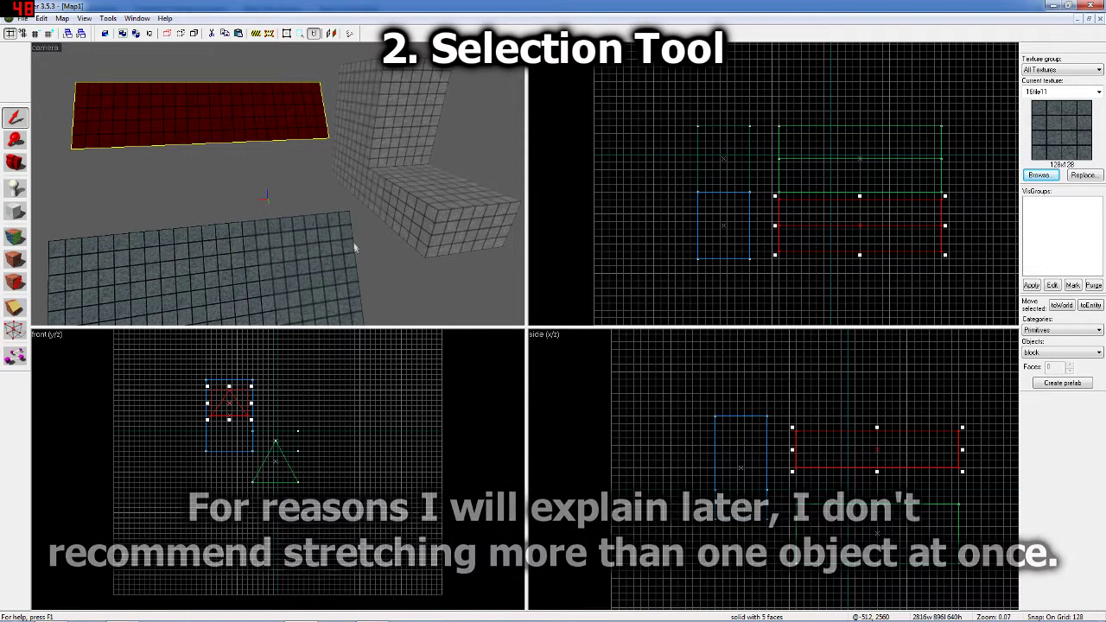
{"action": "key", "text": "Delete"}
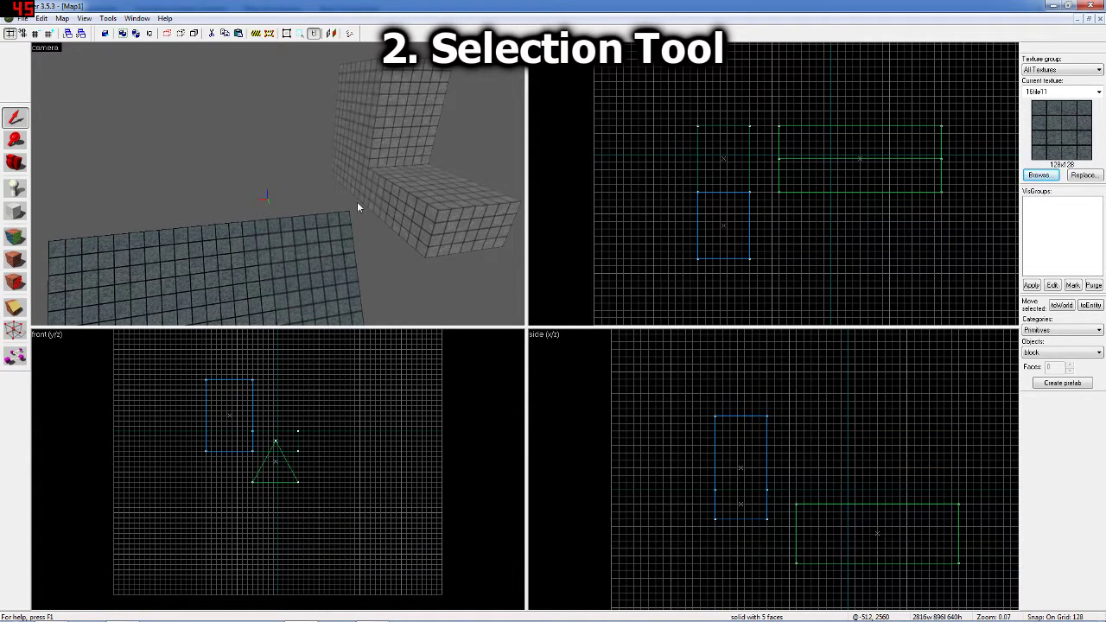
{"action": "key", "text": "ctrl+z"}
{"action": "left_click", "coordinate": [386, 124], "text": "ctrl"}
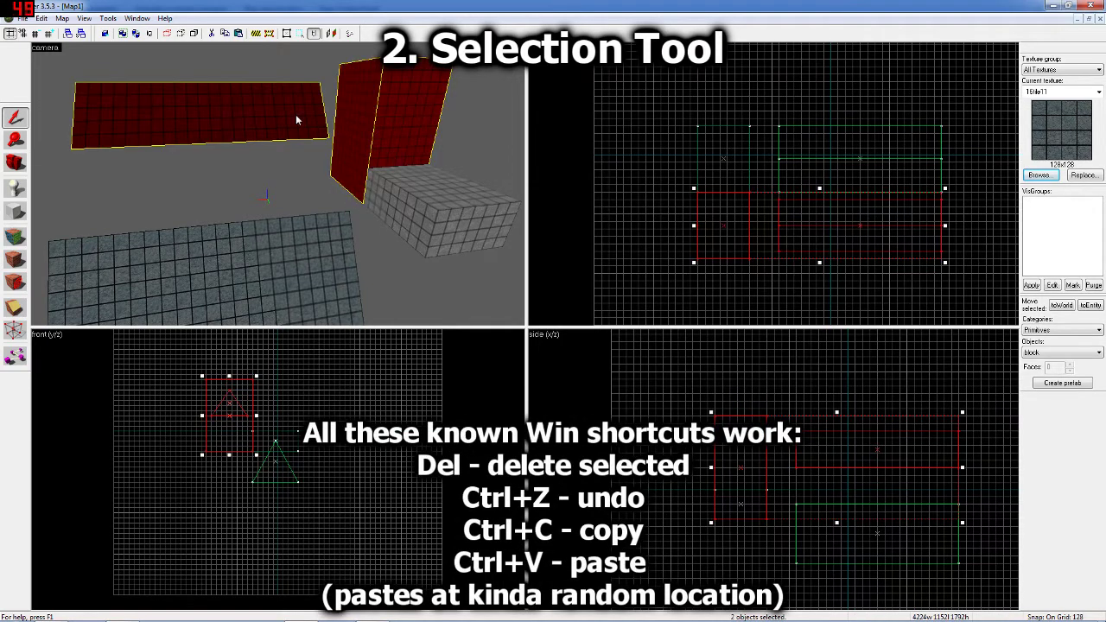
- Paste and undo a copy of the stretched pieces, then remove the stretched block and slab
{"action": "scroll", "coordinate": [773, 184], "scroll_direction": "down", "scroll_amount": 1}
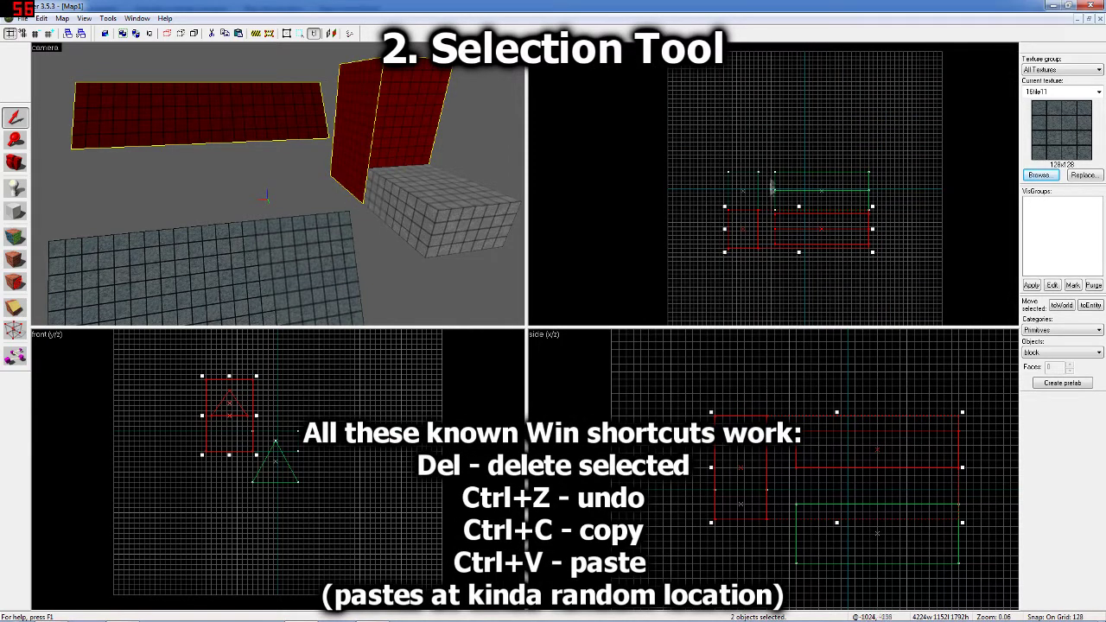
{"action": "key", "text": "ctrl+v"}
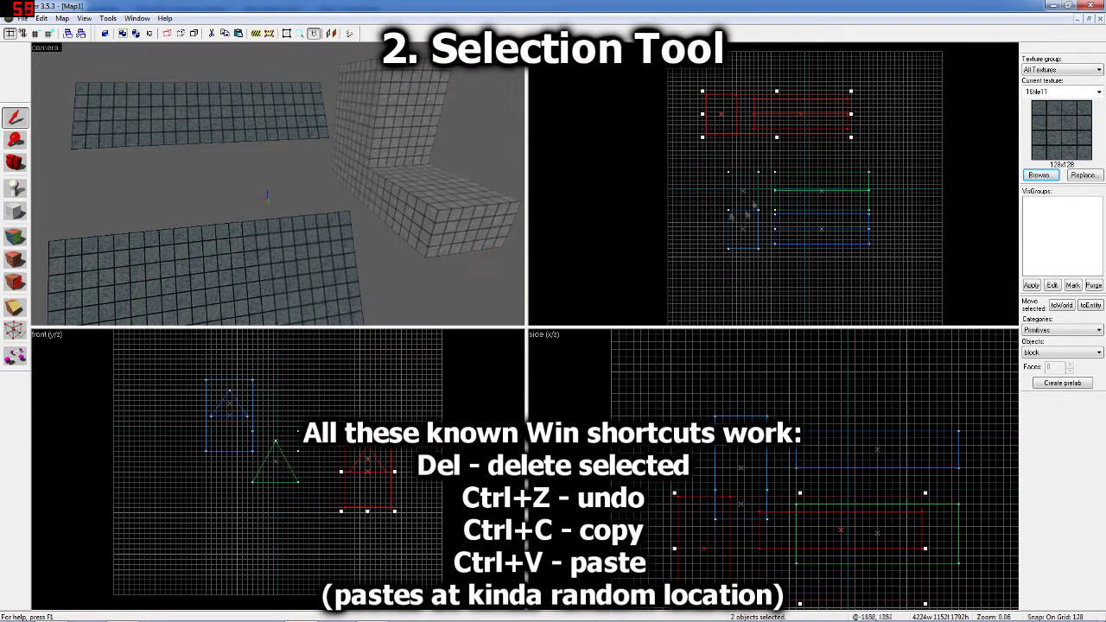
{"action": "left_click_drag", "start_coordinate": [400, 202], "coordinate": [335, 213]}
{"action": "key", "text": "Down"}
{"action": "key", "text": "Down"}
{"action": "key", "text": "Down"}
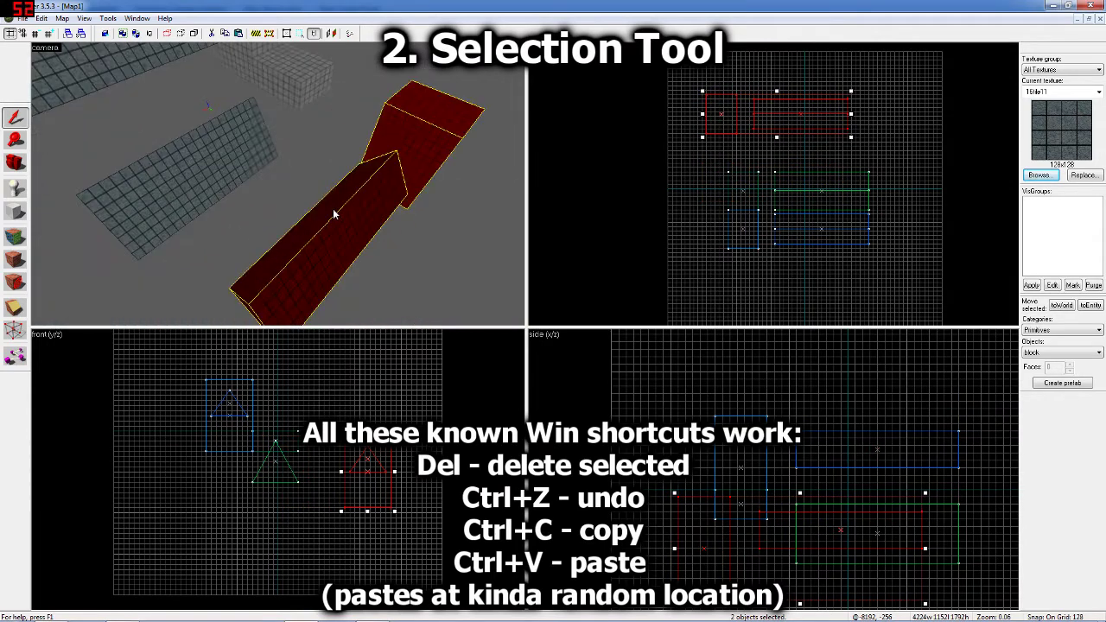
{"action": "key", "text": "ctrl+z"}
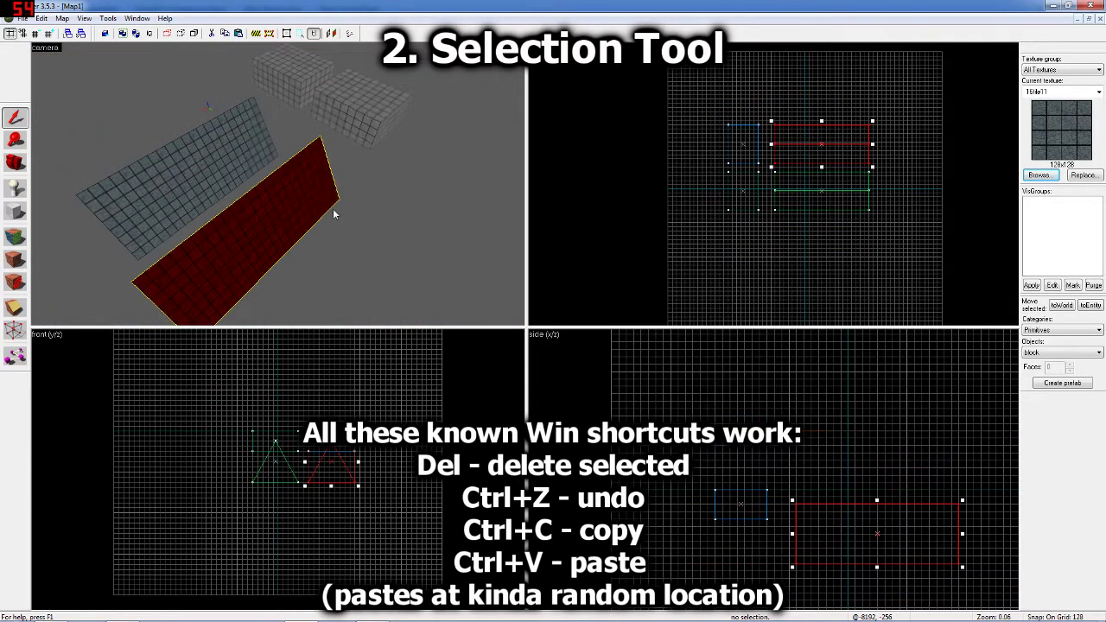
{"action": "key", "text": "ctrl+z"}
{"action": "key", "text": "ctrl+z"}
{"action": "left_click_drag", "start_coordinate": [333, 208], "coordinate": [366, 203]}
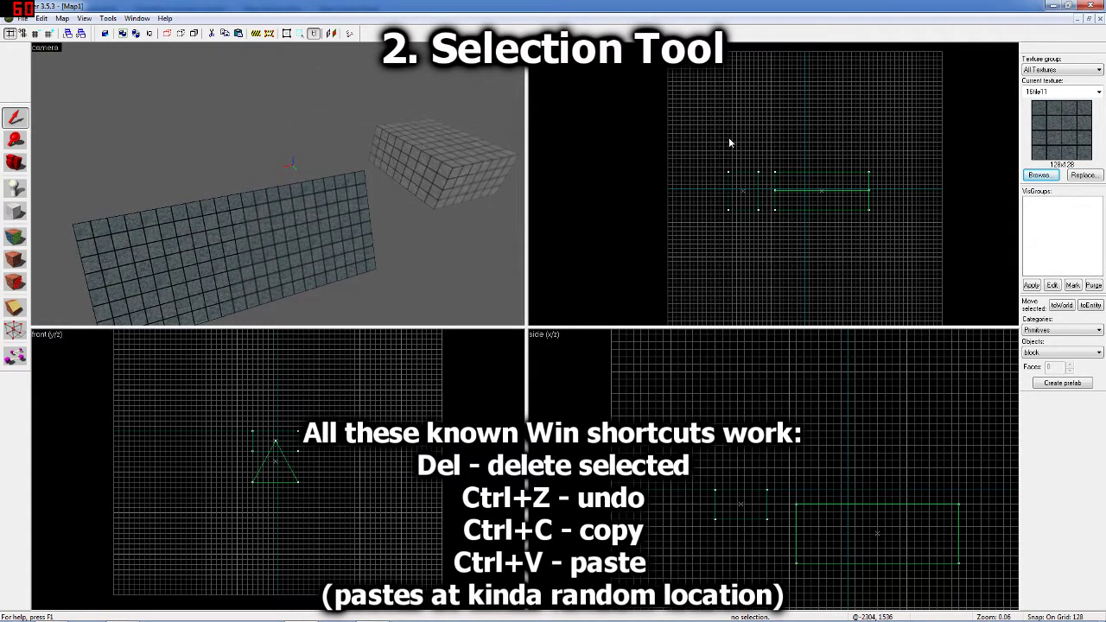
{"action": "scroll", "coordinate": [729, 142], "scroll_direction": "up", "scroll_amount": 2}
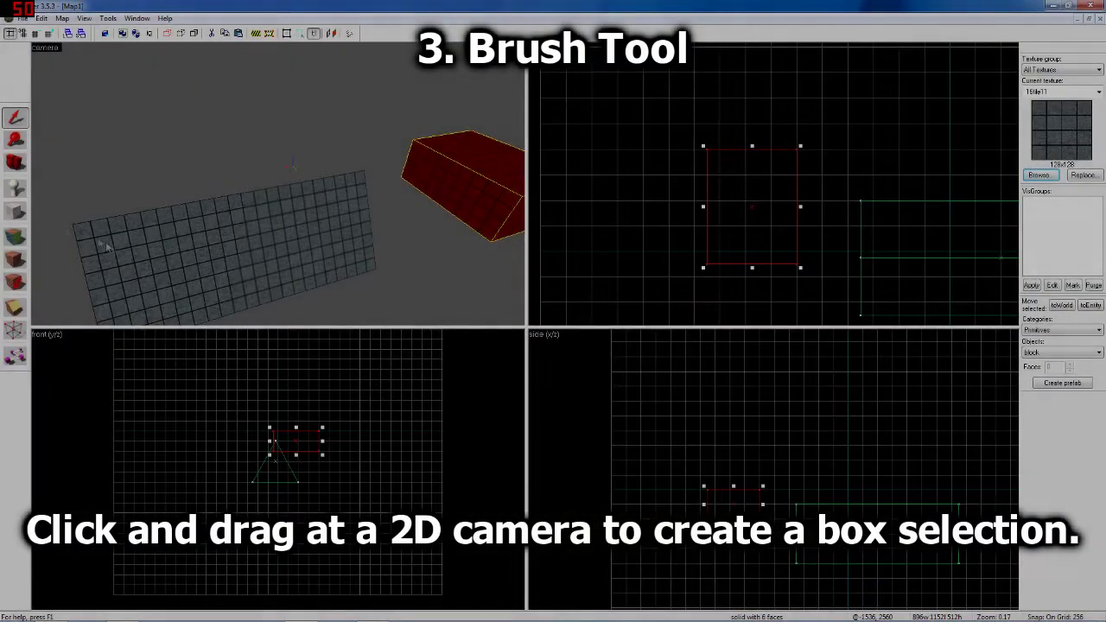
- Drag out a new box brush rectangle with the Block Tool in the top view
{"action": "left_click", "coordinate": [17, 211]}
{"action": "scroll", "coordinate": [709, 173], "scroll_direction": "down", "scroll_amount": 5}
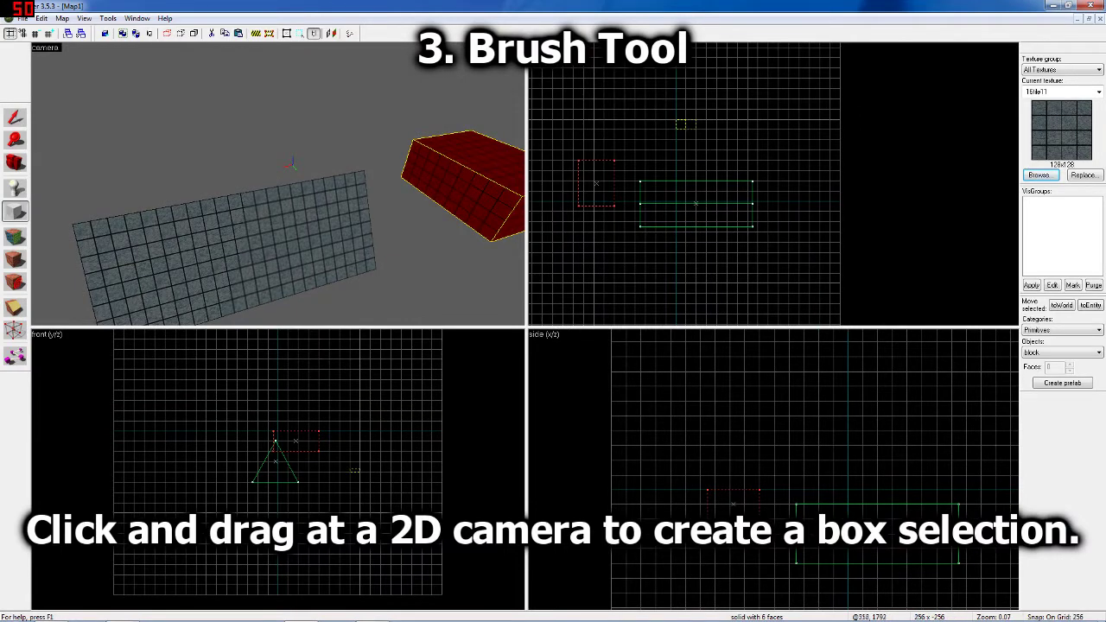
{"action": "left_click_drag", "start_coordinate": [393, 228], "coordinate": [309, 259]}
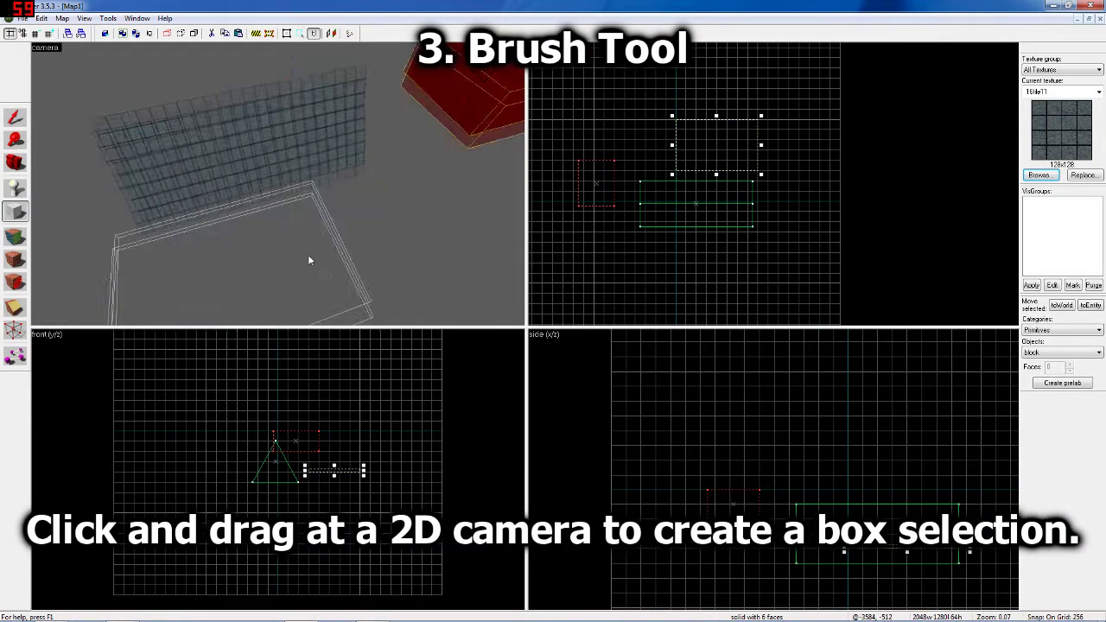
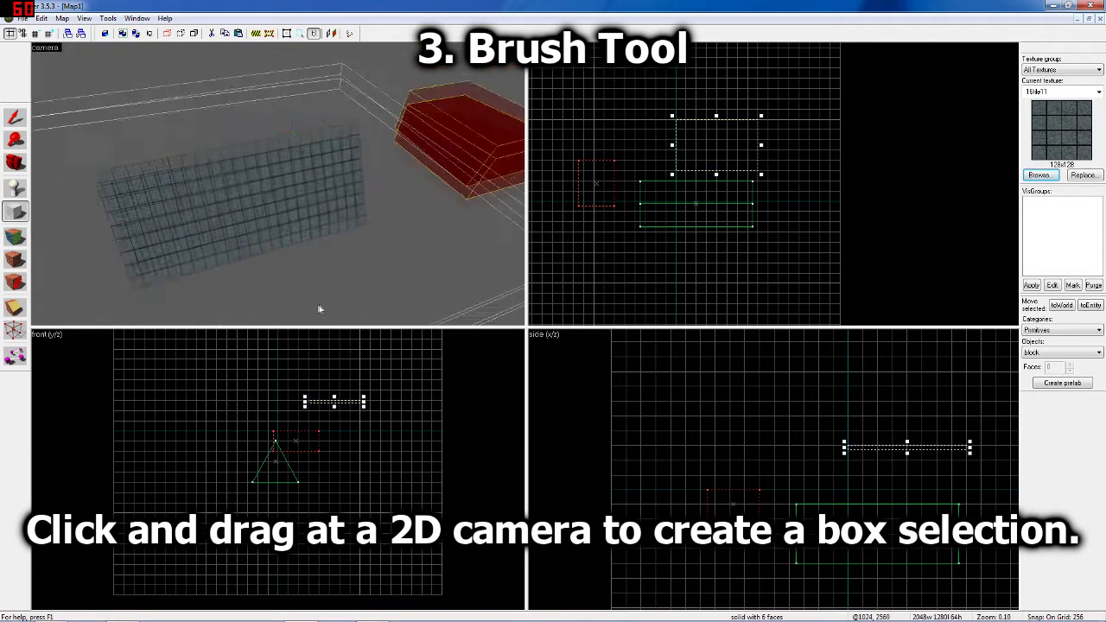
- Stretch the drawn box taller and create it as a large solid block brush
{"action": "left_click_drag", "start_coordinate": [328, 306], "coordinate": [328, 286]}
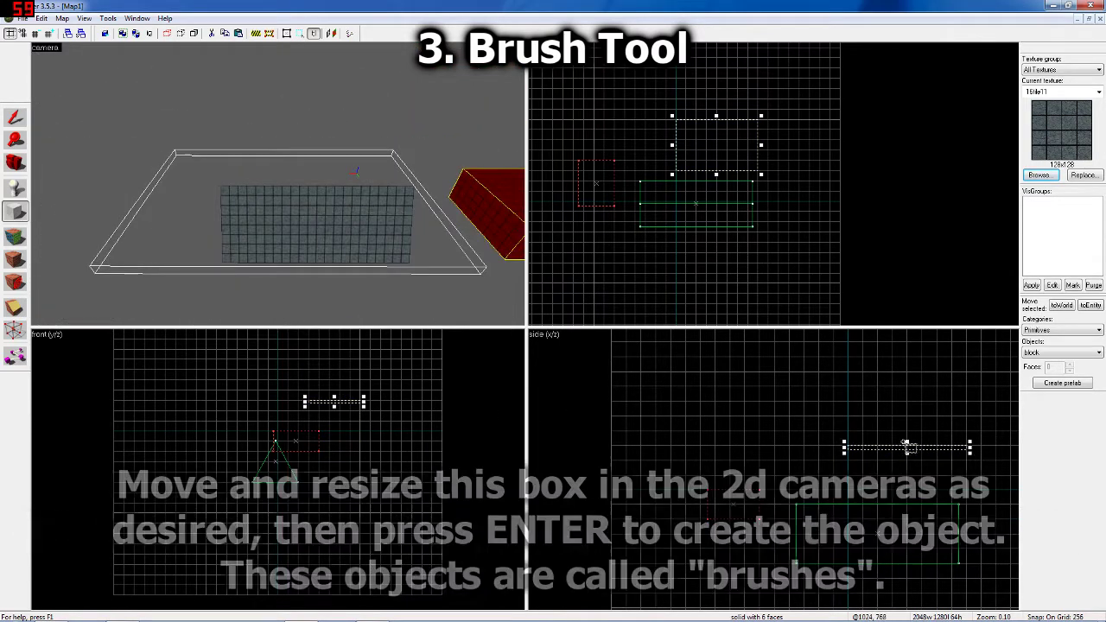
{"action": "left_click_drag", "start_coordinate": [906, 442], "coordinate": [906, 401]}
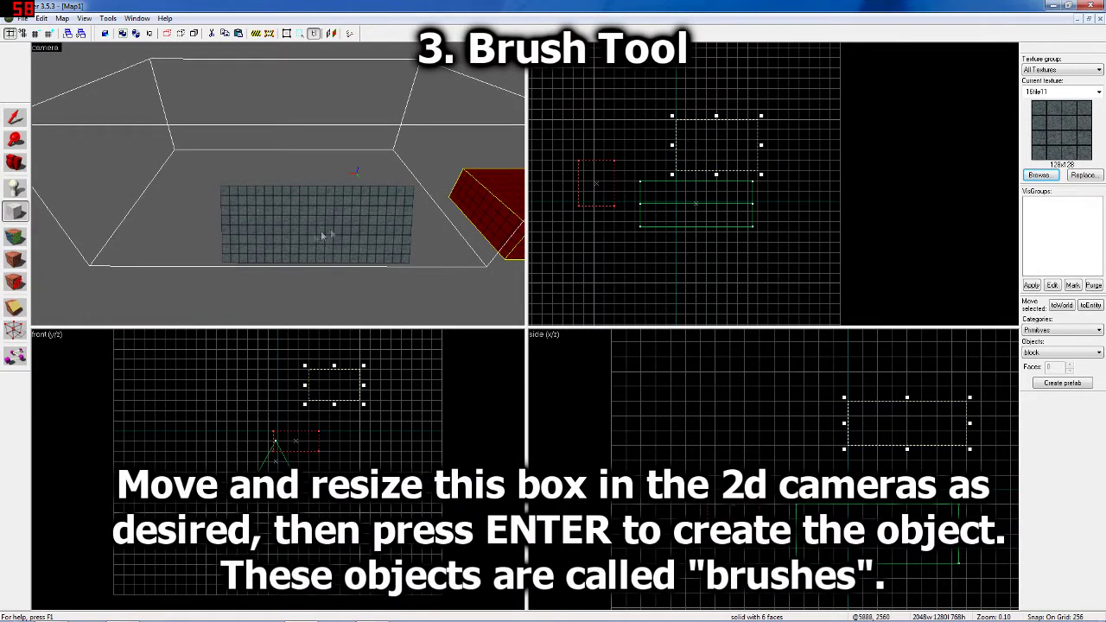
{"action": "key", "text": "Return"}
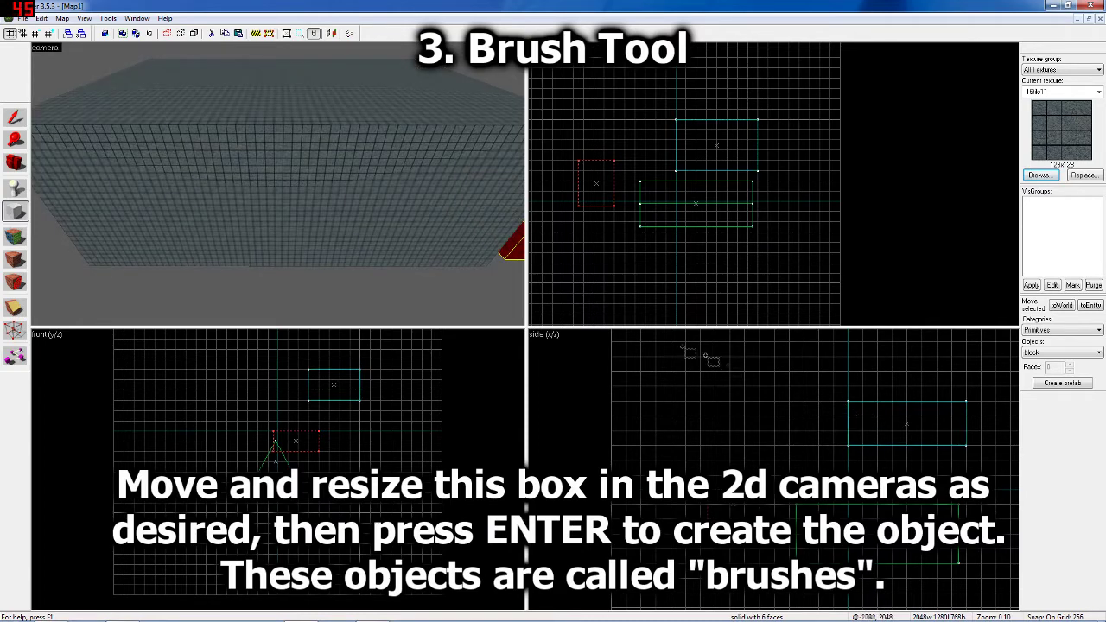
{"action": "key", "text": "Right"}
{"action": "key", "text": "Right"}
{"action": "key", "text": "Right"}
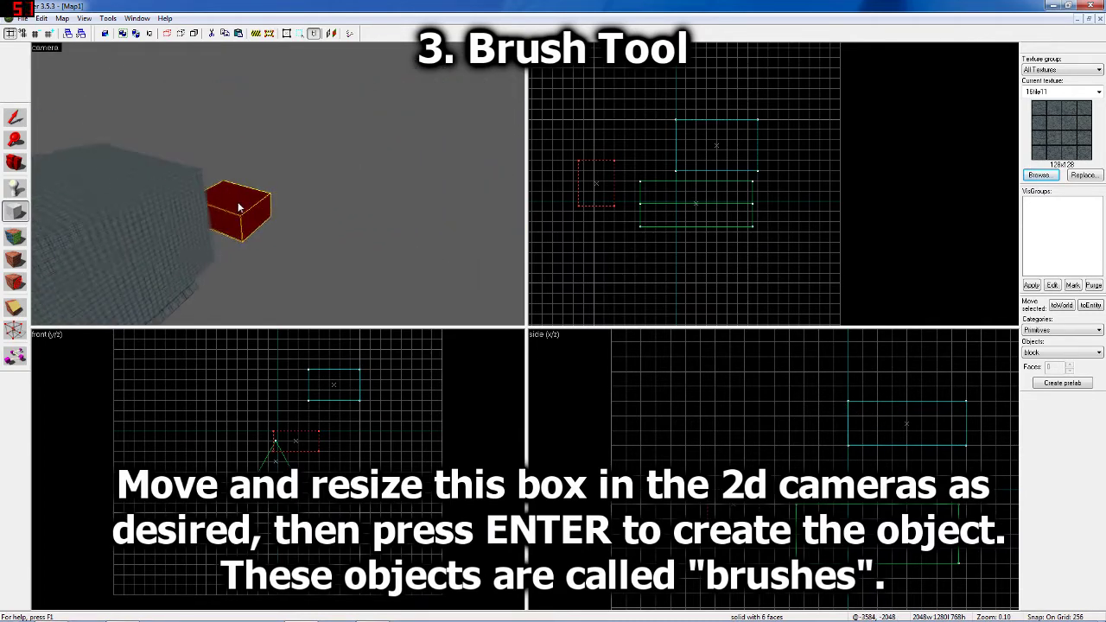
{"action": "key", "text": "Left"}
{"action": "key", "text": "Left"}
{"action": "key", "text": "Left"}
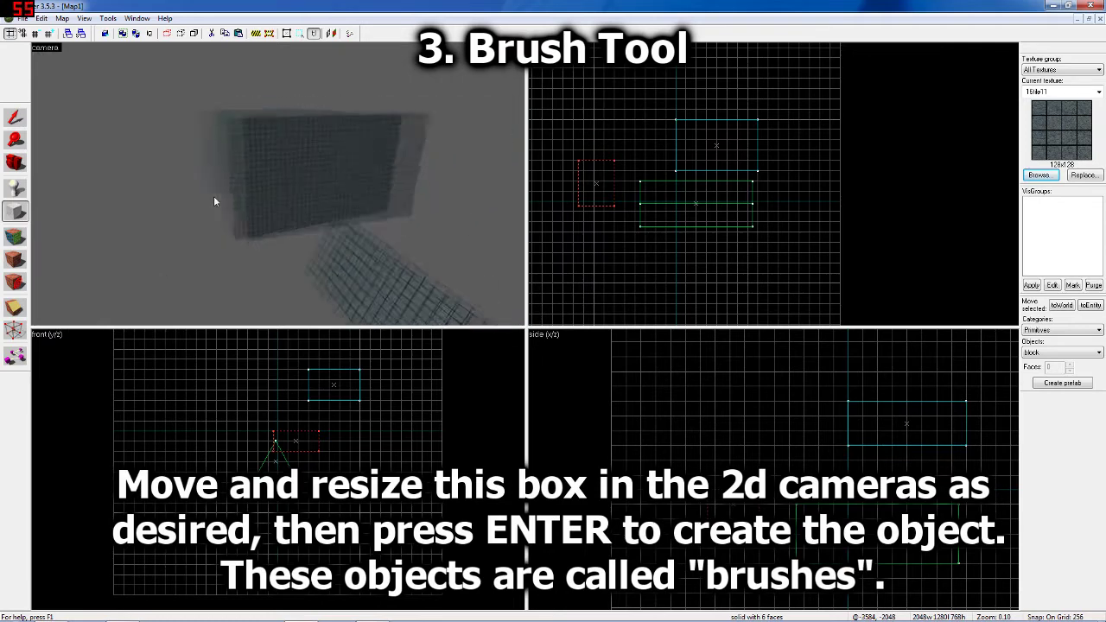
{"action": "key", "text": "Right"}
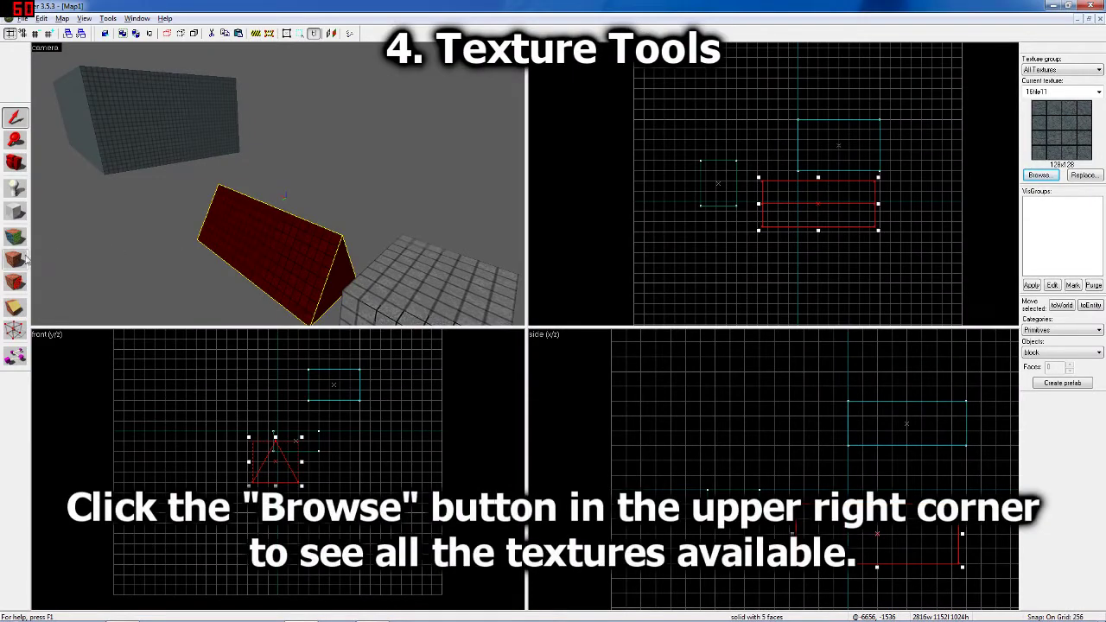
- Choose burg_avatar in the texture browser and apply it to the selected wedge prism
{"action": "left_click", "coordinate": [1036, 177]}
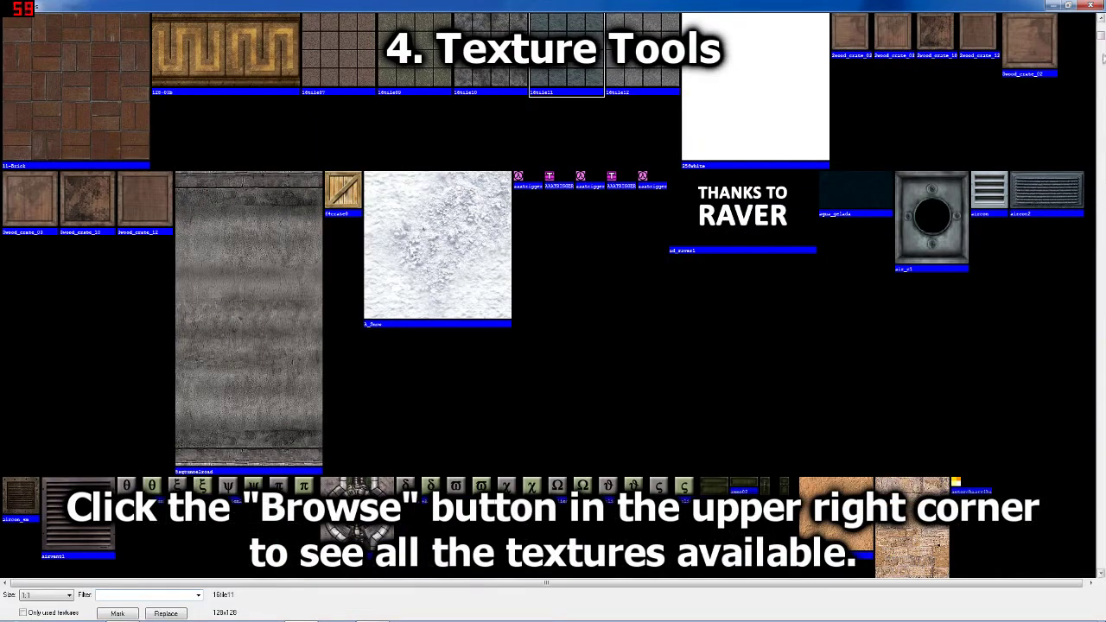
{"action": "left_click_drag", "start_coordinate": [1102, 37], "coordinate": [1100, 126]}
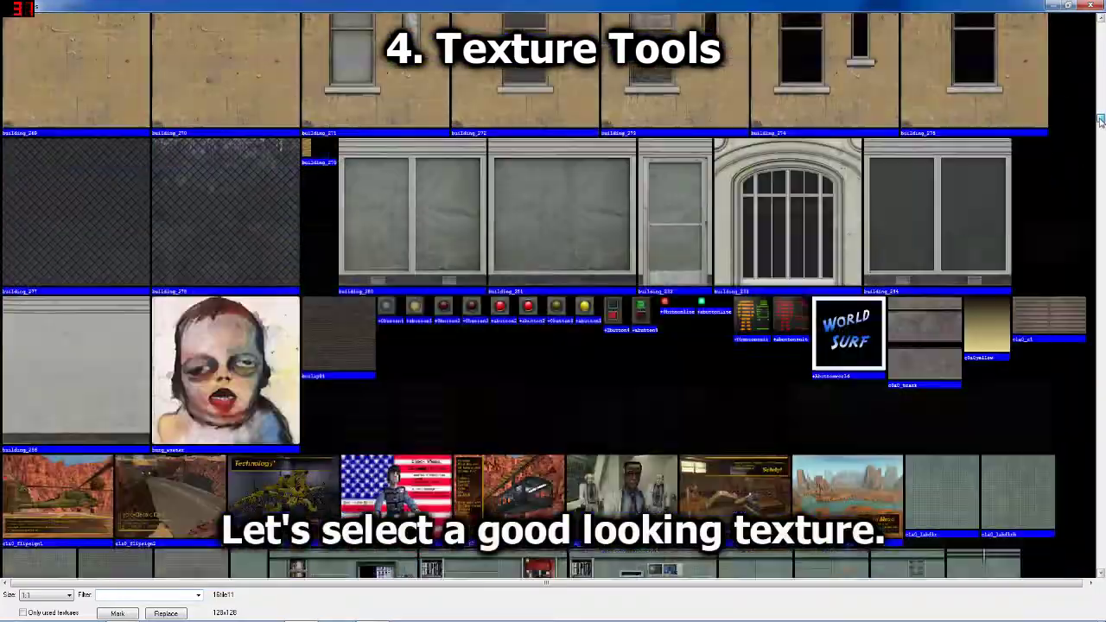
{"action": "left_click_drag", "start_coordinate": [1100, 126], "coordinate": [1101, 118]}
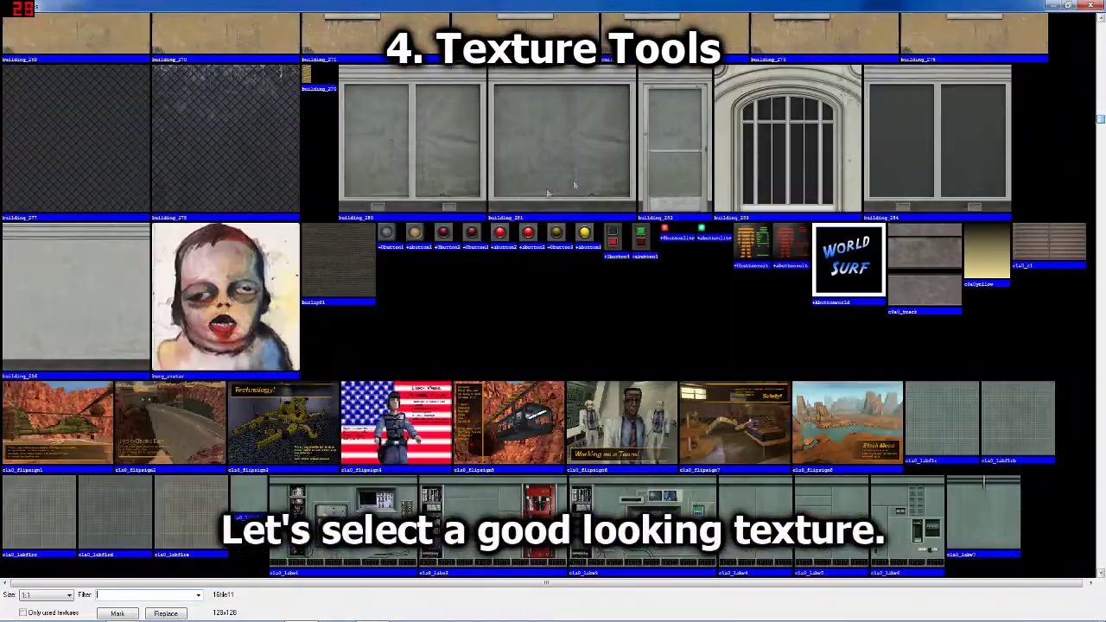
{"action": "double_click", "coordinate": [276, 288]}
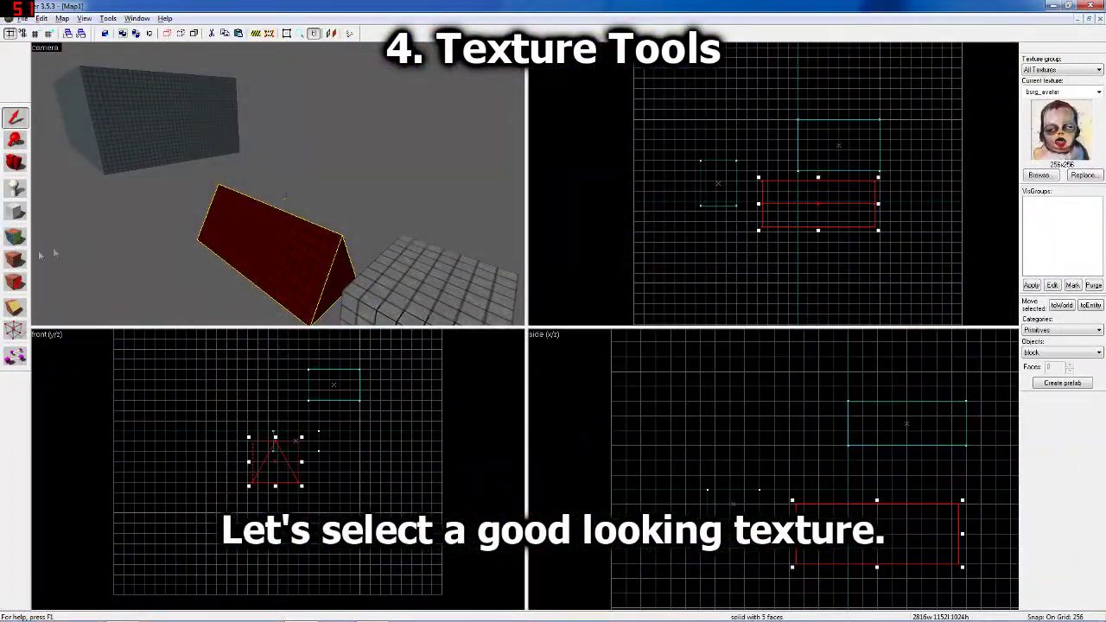
{"action": "key", "text": "shift+t"}
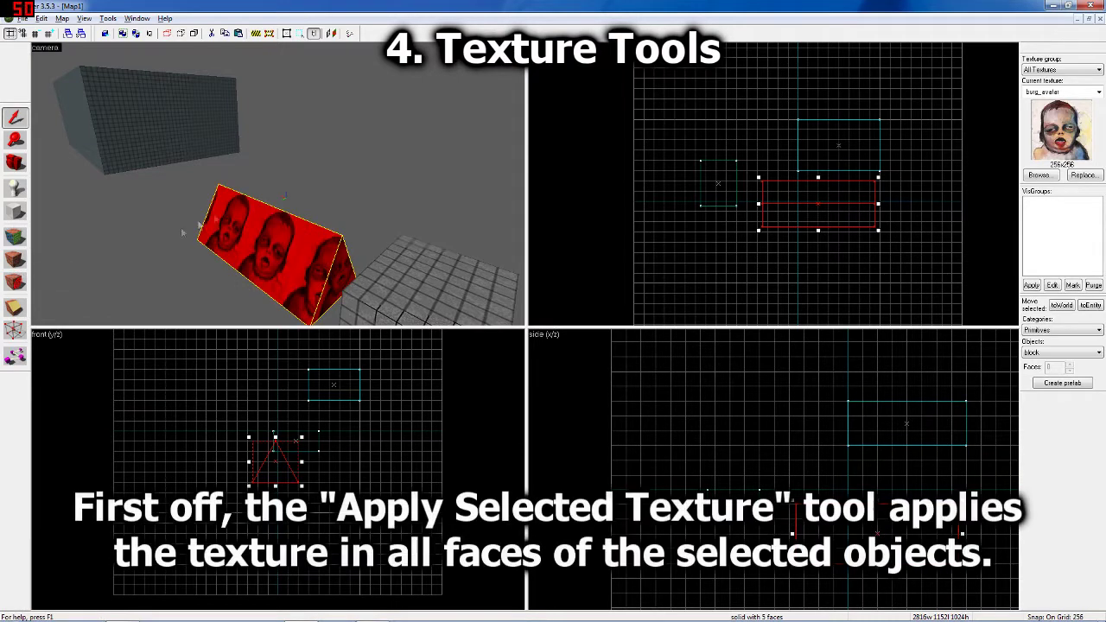
{"action": "left_click", "coordinate": [309, 174]}
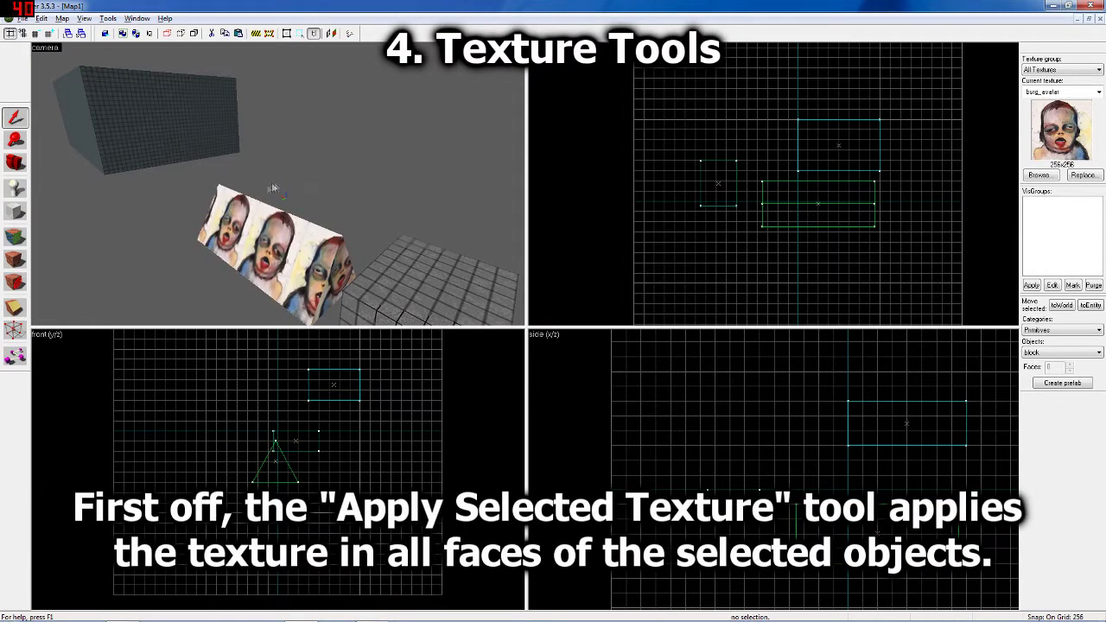
- Select one prism face for texture editing and set its horizontal scale to 1
{"action": "left_click", "coordinate": [16, 236]}
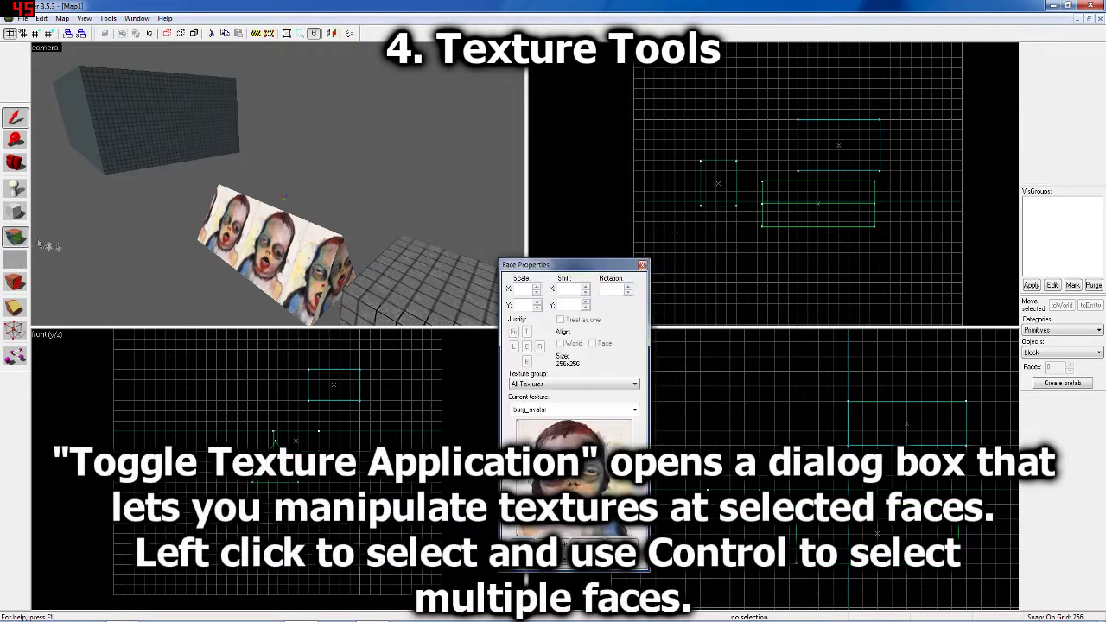
{"action": "left_click", "coordinate": [308, 253]}
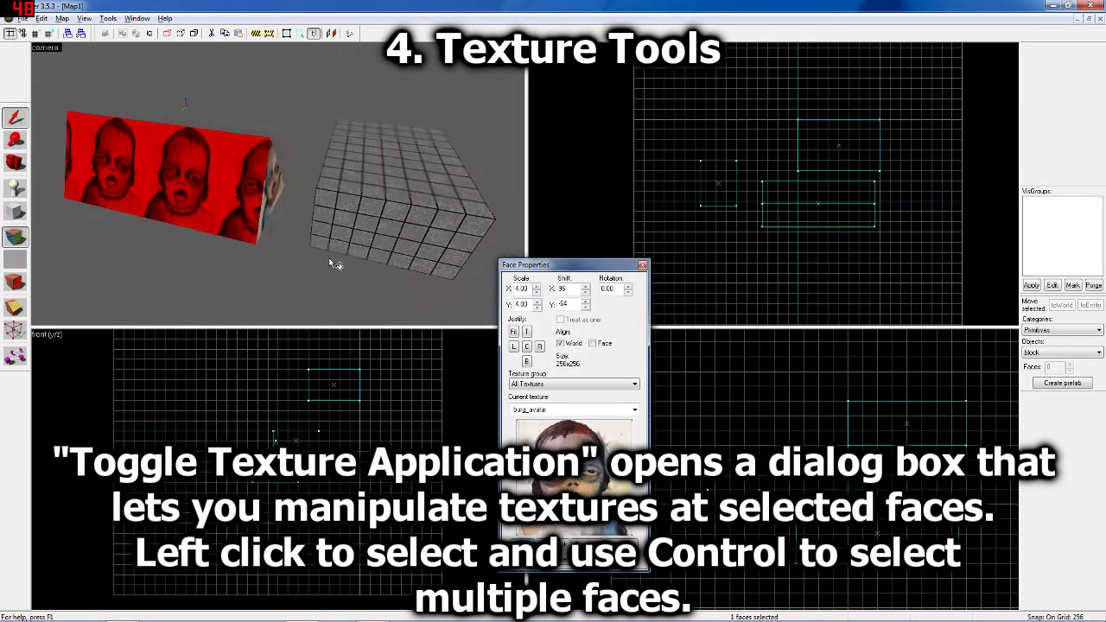
{"action": "double_click", "coordinate": [521, 288]}
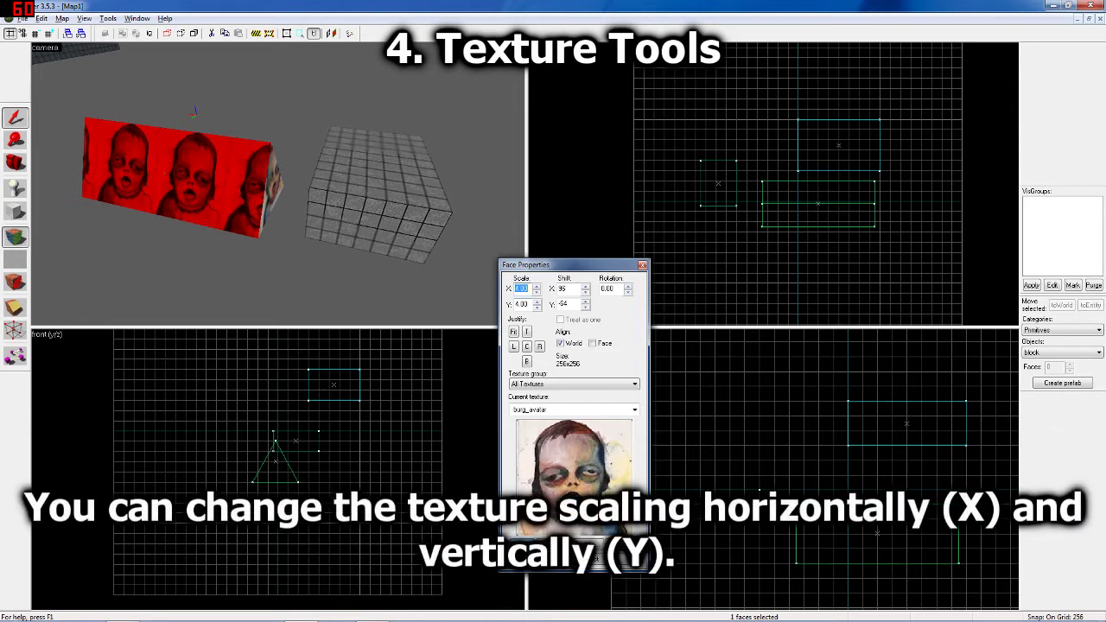
{"action": "type", "text": "1"}
{"action": "key", "text": "Return"}
{"action": "key", "text": "Return"}
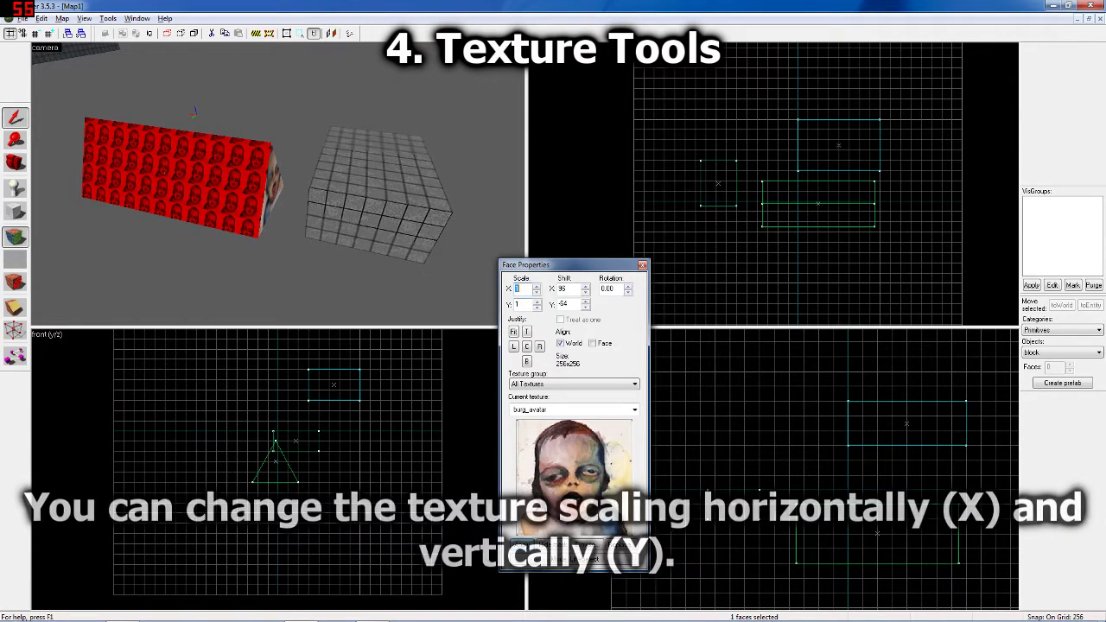
- Raise the horizontal scale to 2.00, lower the horizontal shift, and fit the portrait to the face
{"action": "left_click", "coordinate": [537, 287]}
{"action": "left_click_drag", "start_coordinate": [536, 288], "coordinate": [537, 305]}
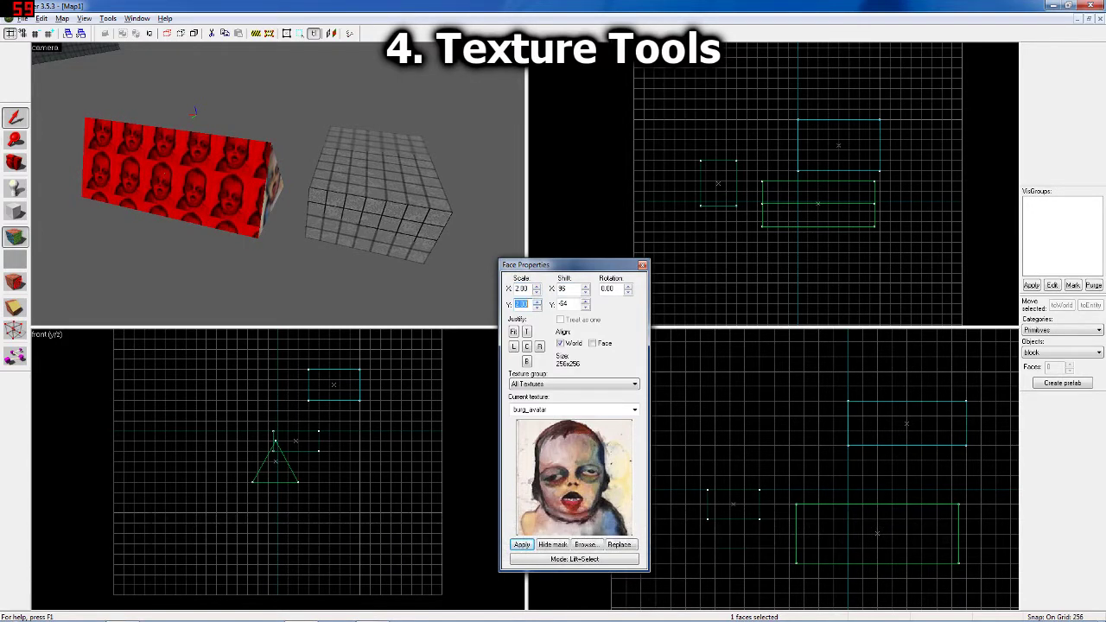
{"action": "left_click_drag", "start_coordinate": [585, 294], "coordinate": [584, 295]}
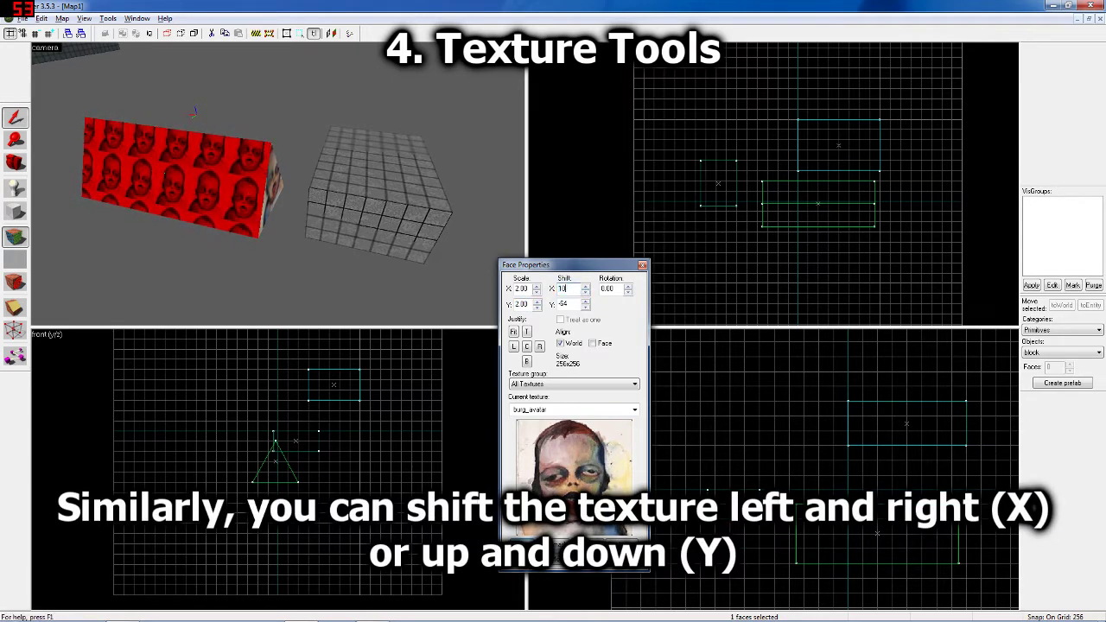
{"action": "type", "text": "05"}
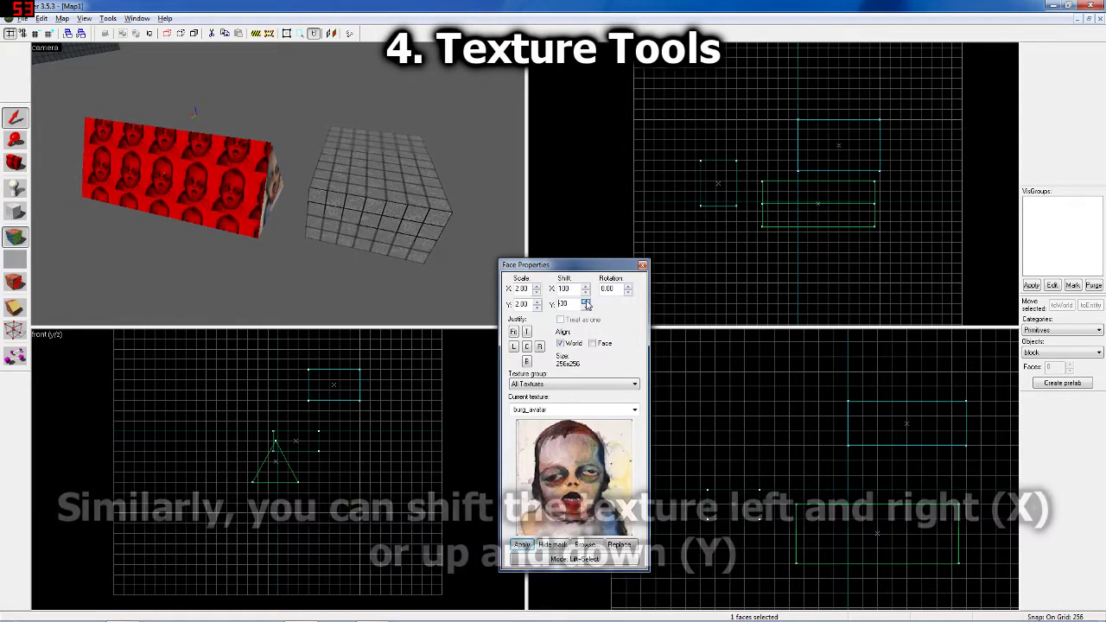
{"action": "left_click", "coordinate": [513, 333]}
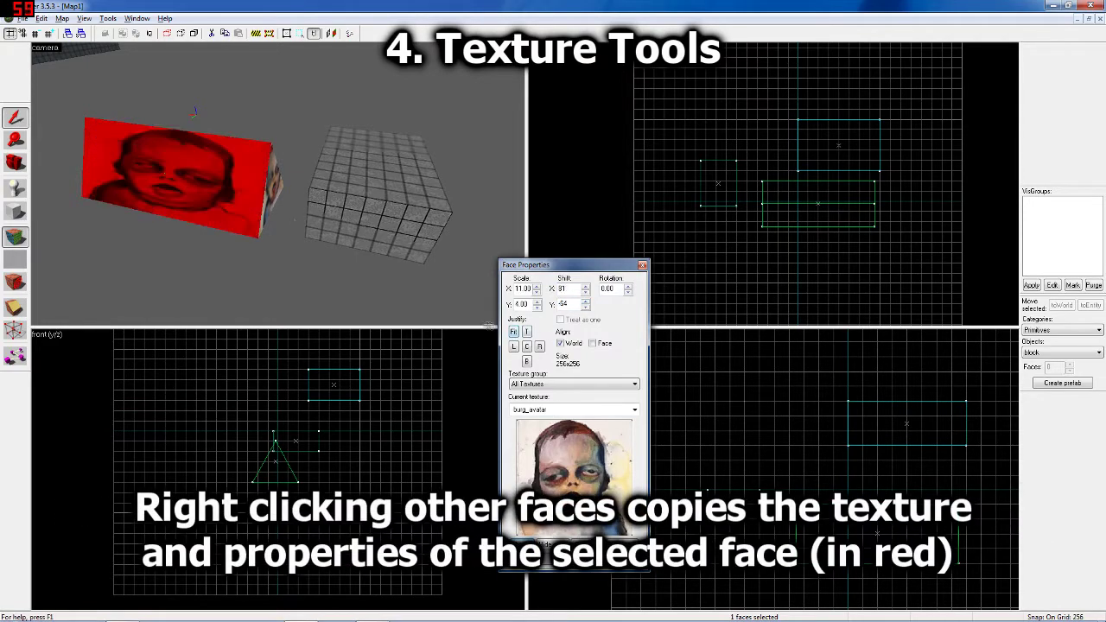
{"action": "key", "text": "s"}
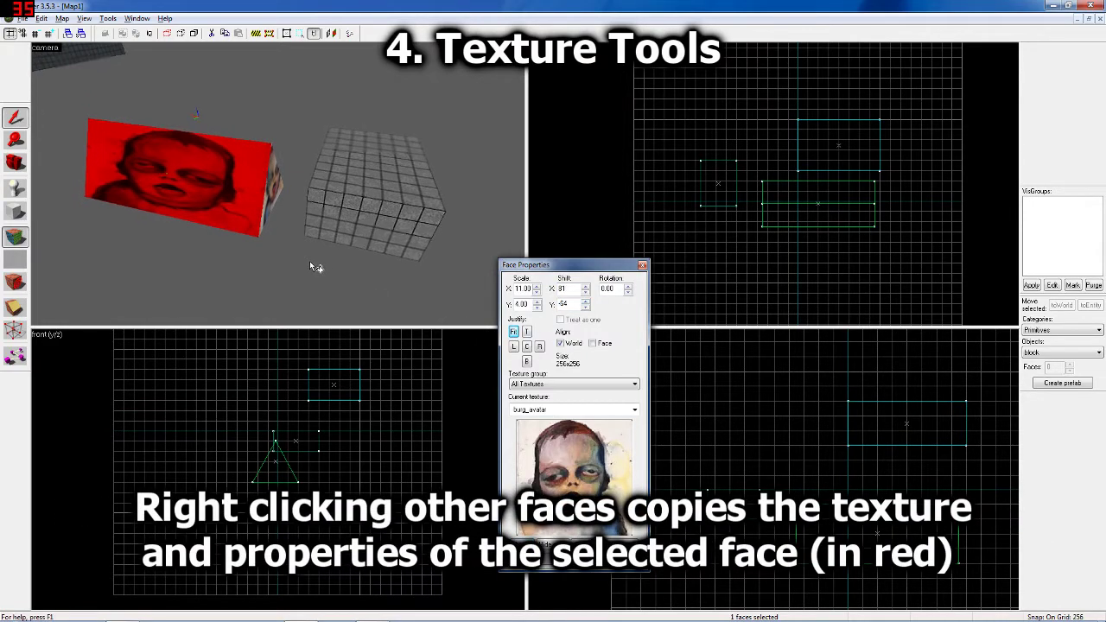
- Copy the portrait texture onto the cube's top and front faces and fit it to each
{"action": "right_click", "coordinate": [357, 174]}
{"action": "left_click", "coordinate": [374, 180]}
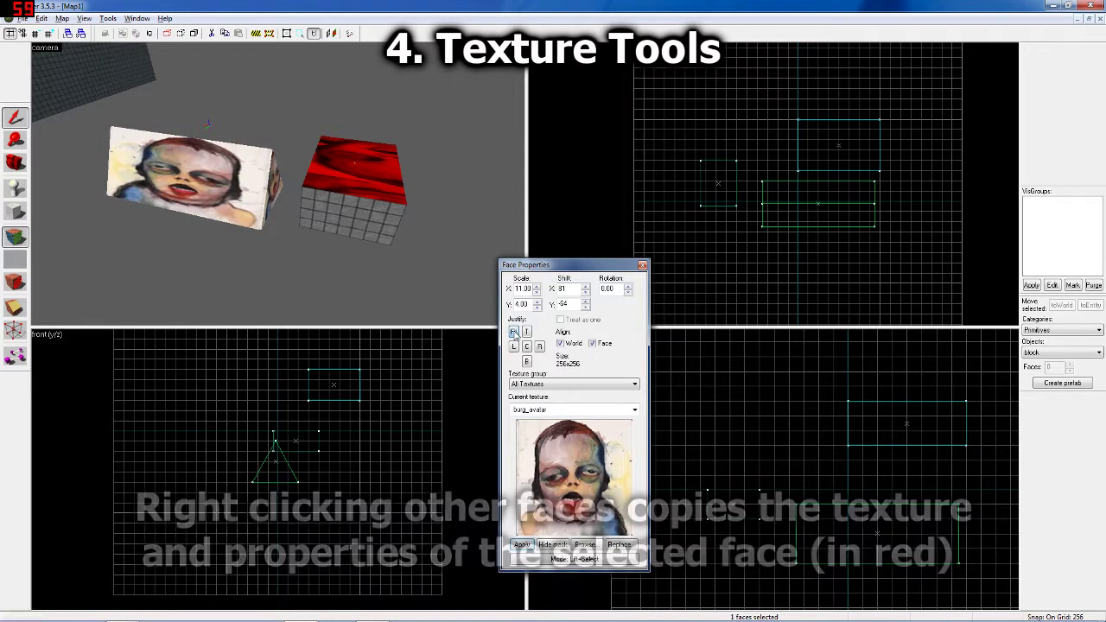
{"action": "left_click", "coordinate": [513, 332]}
{"action": "right_click", "coordinate": [367, 216]}
{"action": "left_click", "coordinate": [372, 220]}
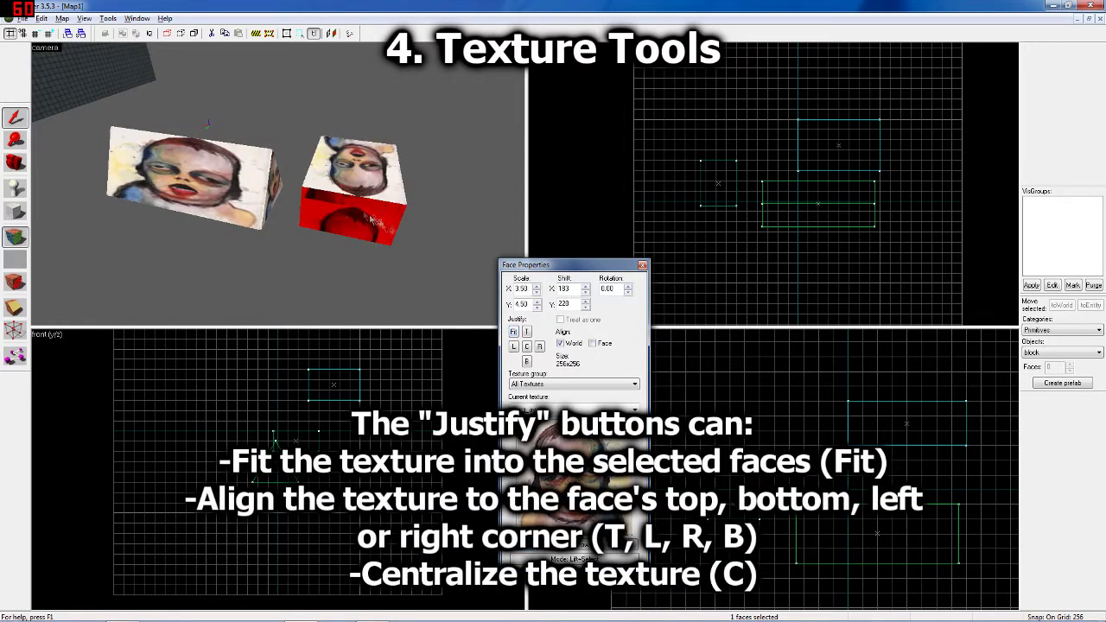
{"action": "left_click", "coordinate": [515, 333]}
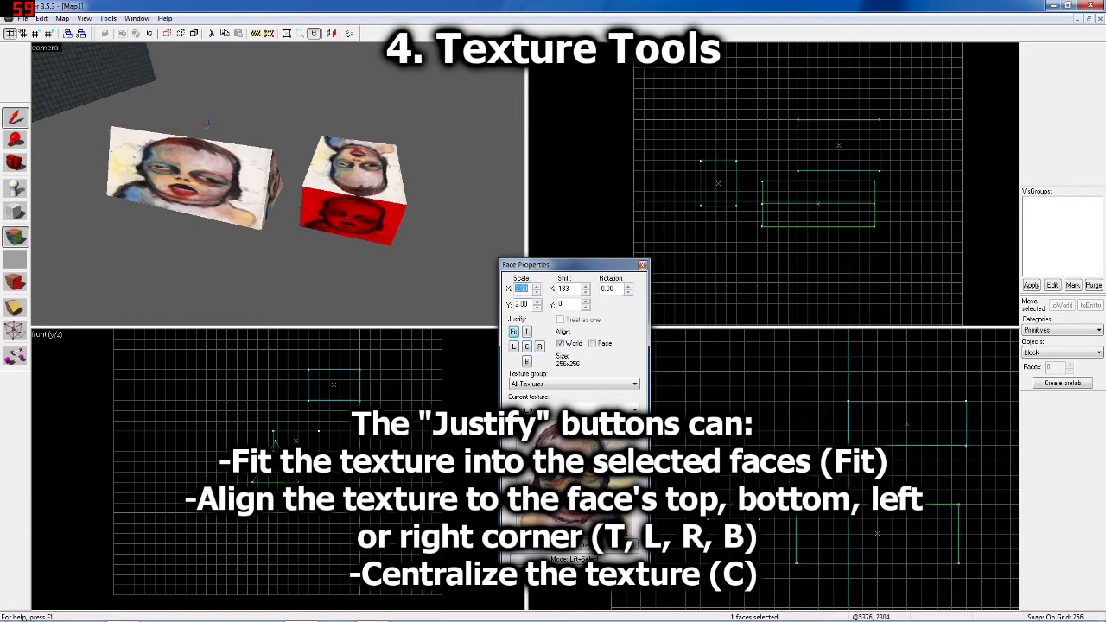
- Set the front face's vertical scale to 1, test center, left, top and right alignment, then refit
{"action": "double_click", "coordinate": [522, 304]}
{"action": "type", "text": "1"}
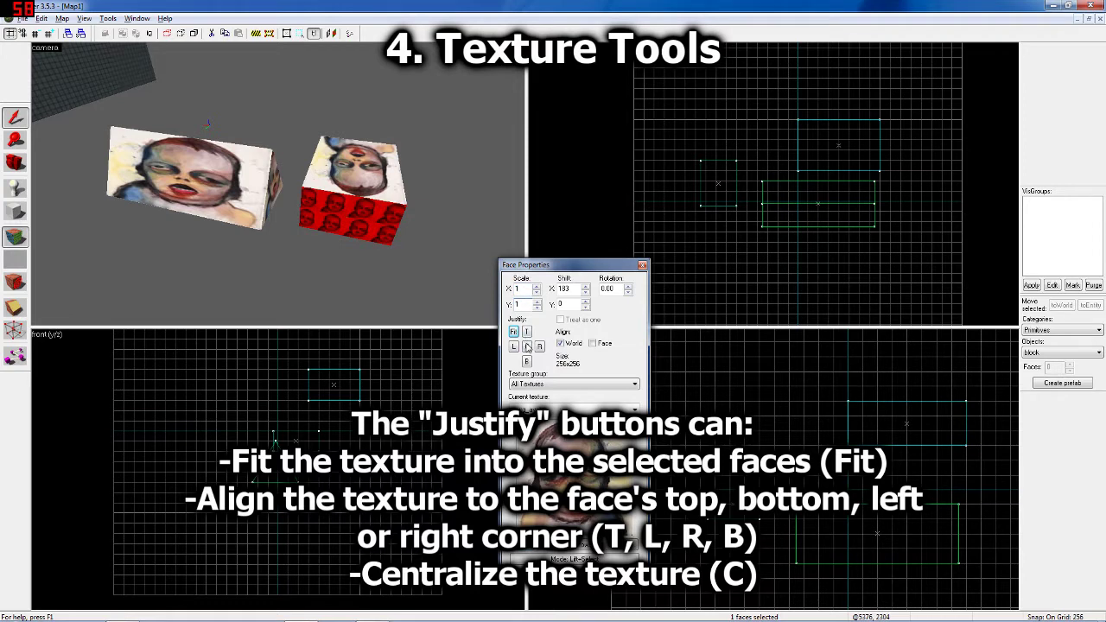
{"action": "left_click", "coordinate": [528, 346]}
{"action": "left_click", "coordinate": [514, 347]}
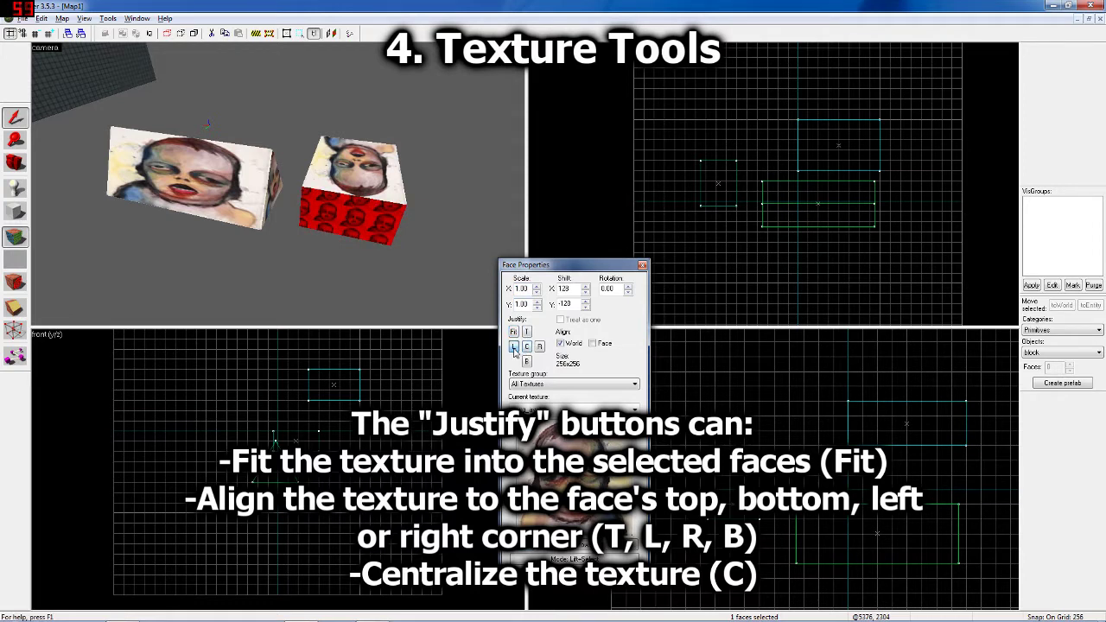
{"action": "left_click", "coordinate": [528, 332]}
{"action": "left_click", "coordinate": [539, 346]}
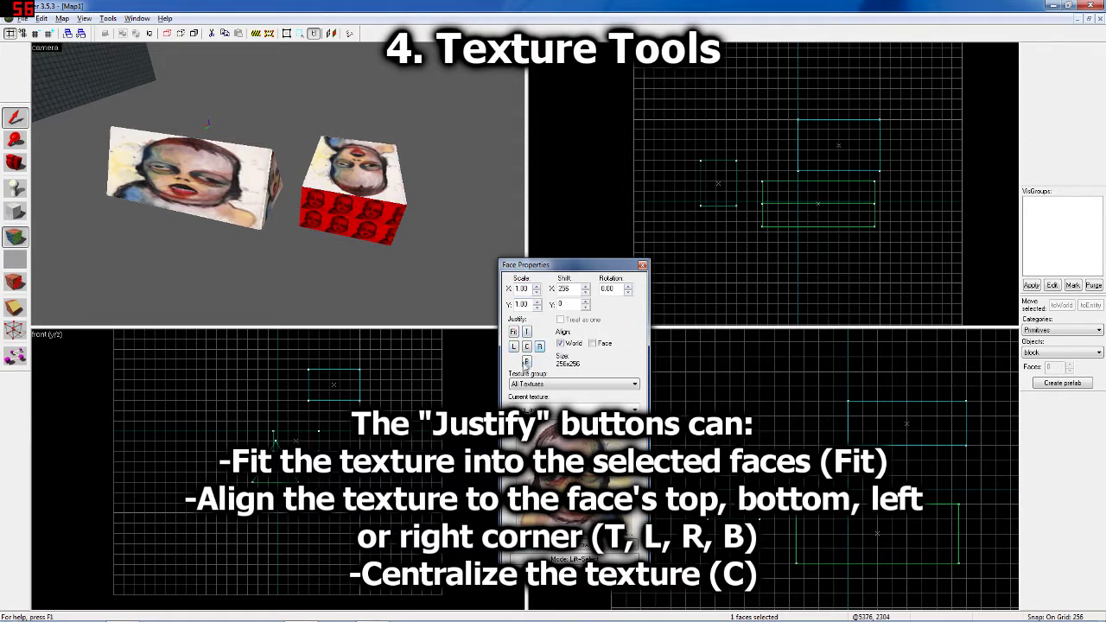
{"action": "left_click", "coordinate": [515, 332]}
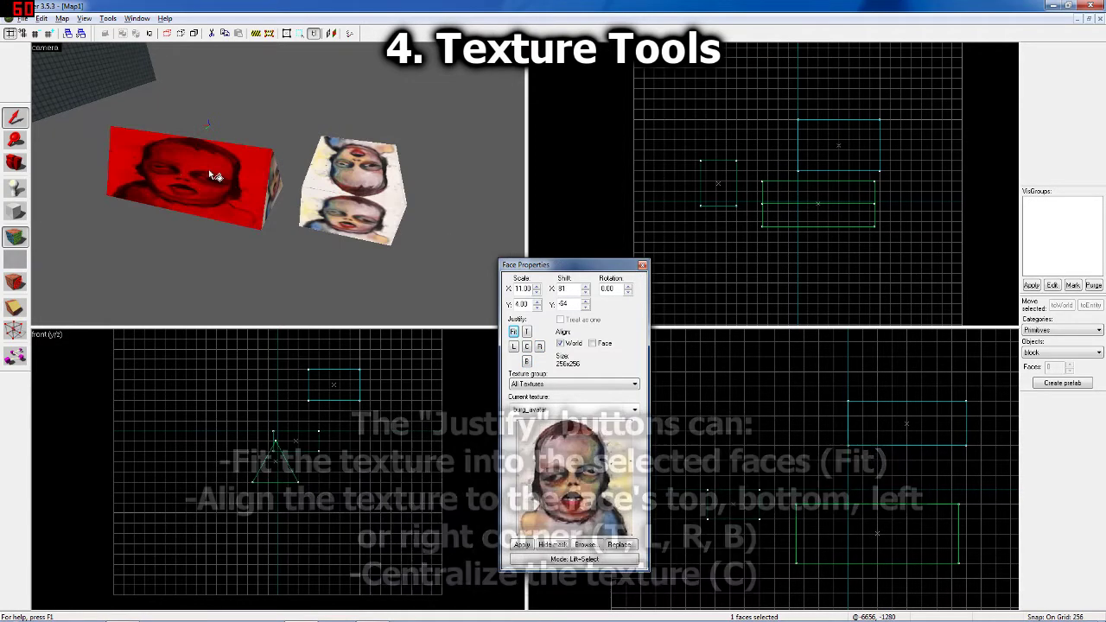
- On a 64-unit grid, flatten the cube into a thin strip slab on top of the stack
{"action": "key", "text": "shift+a"}
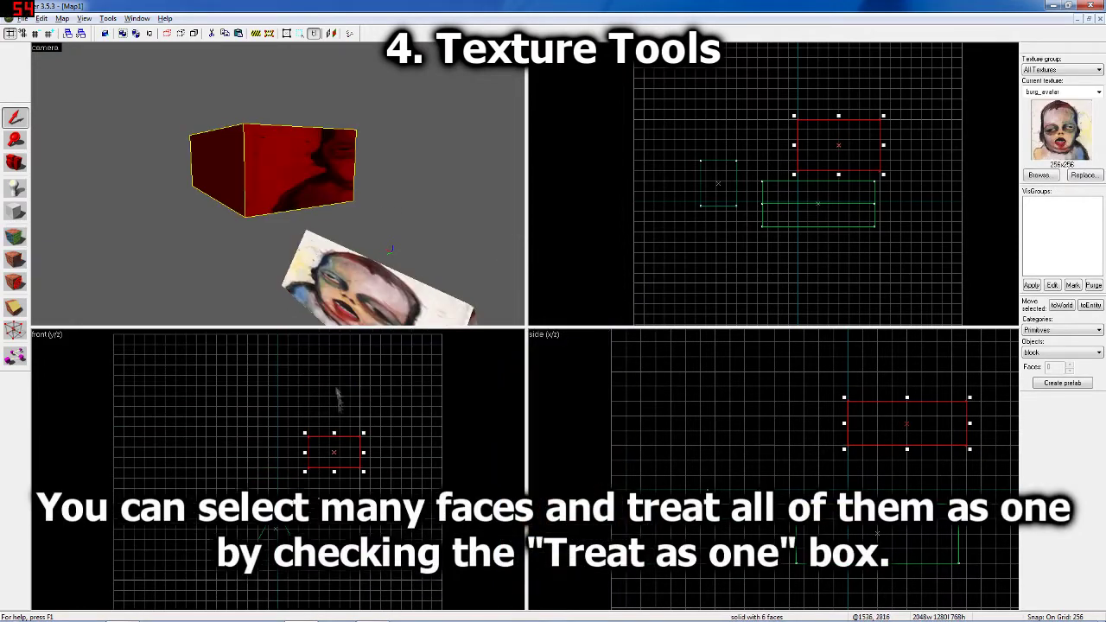
{"action": "key", "text": "bracketleft"}
{"action": "key", "text": "bracketleft"}
{"action": "scroll", "coordinate": [337, 406], "scroll_direction": "up", "scroll_amount": 2}
{"action": "mouse_move", "coordinate": [337, 406]}
{"action": "left_mouse_down"}
{"action": "mouse_move", "coordinate": [349, 443]}
{"action": "mouse_move", "coordinate": [348, 366]}
{"action": "left_mouse_up"}
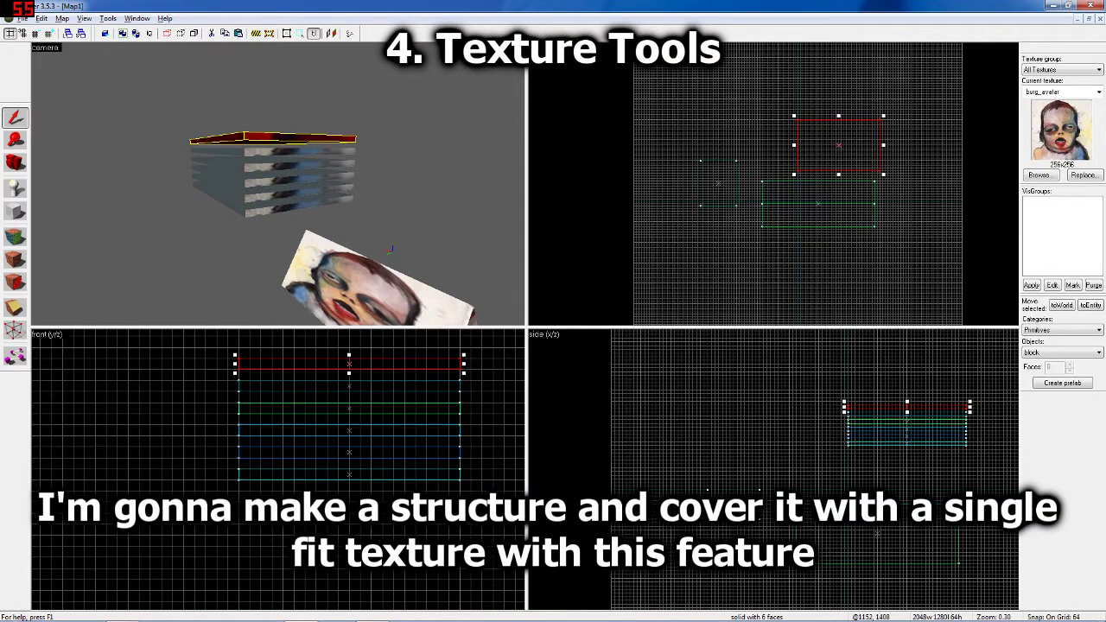
{"action": "left_click_drag", "start_coordinate": [348, 407], "coordinate": [348, 391]}
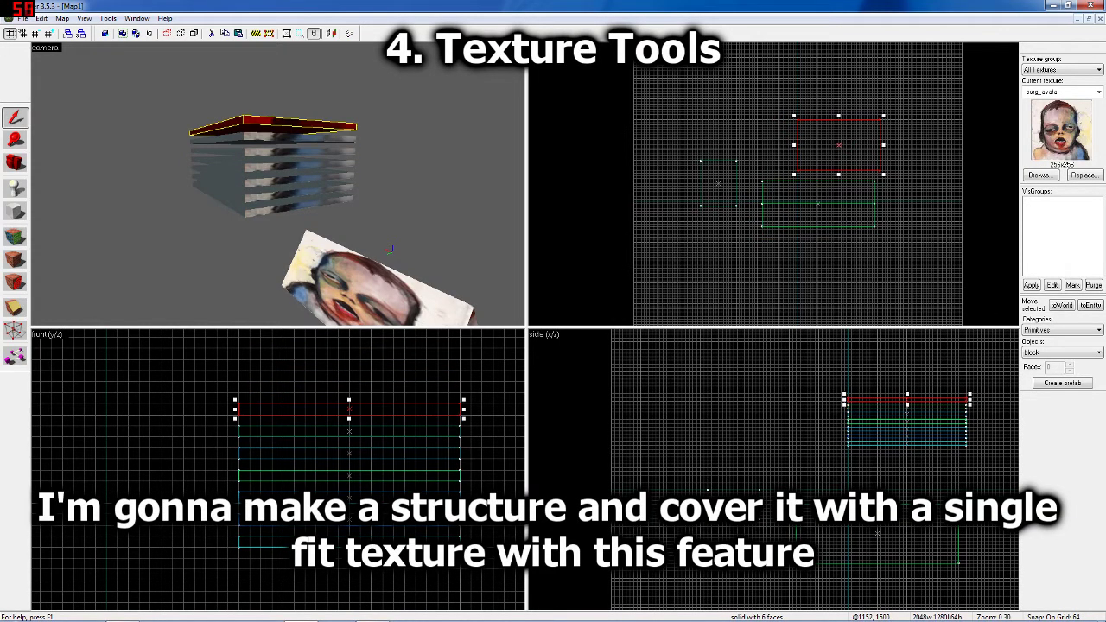
{"action": "left_click_drag", "start_coordinate": [284, 407], "coordinate": [283, 429]}
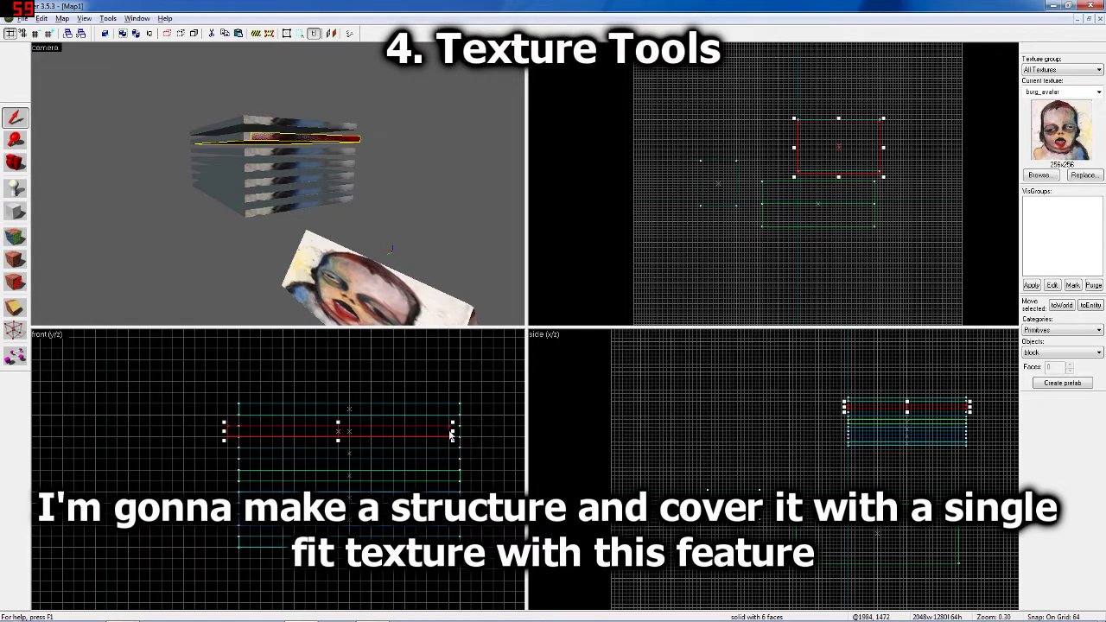
{"action": "mouse_move", "coordinate": [464, 430]}
{"action": "left_mouse_down"}
{"action": "mouse_move", "coordinate": [242, 429]}
{"action": "mouse_move", "coordinate": [235, 413]}
{"action": "mouse_move", "coordinate": [239, 550]}
{"action": "left_mouse_up"}
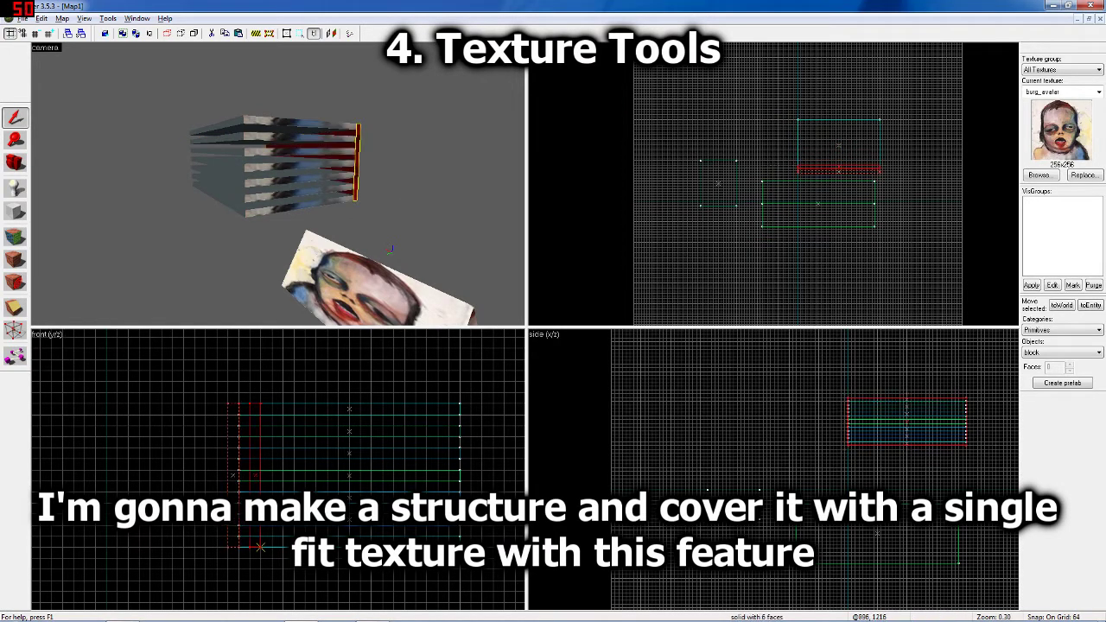
- Box-select all 17 slabs of the lattice structure
{"action": "left_click", "coordinate": [352, 146]}
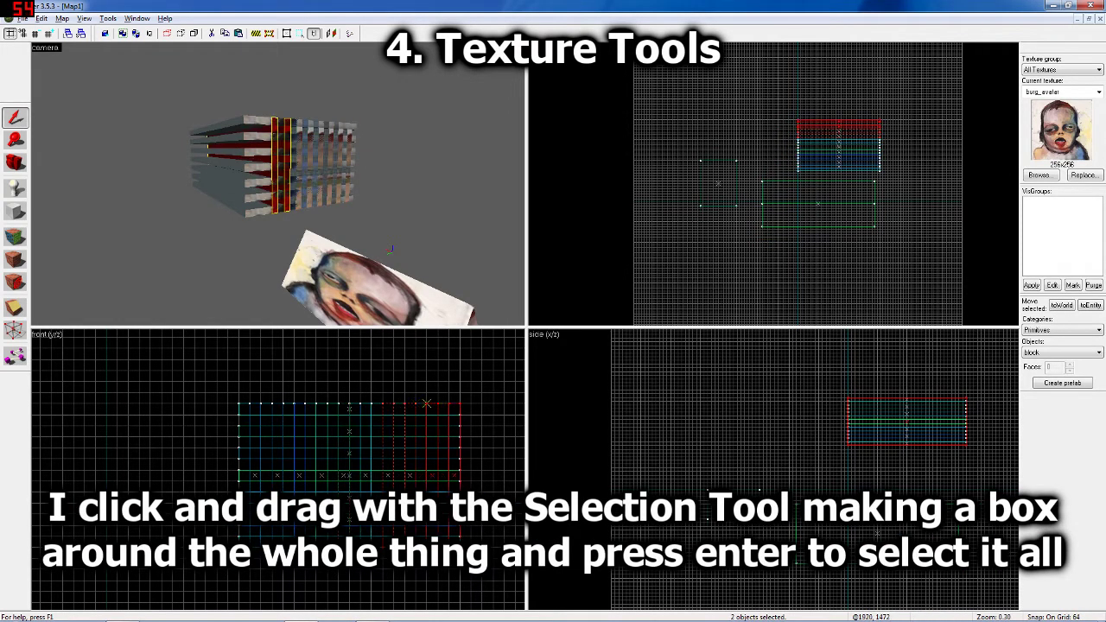
{"action": "key", "text": "Return"}
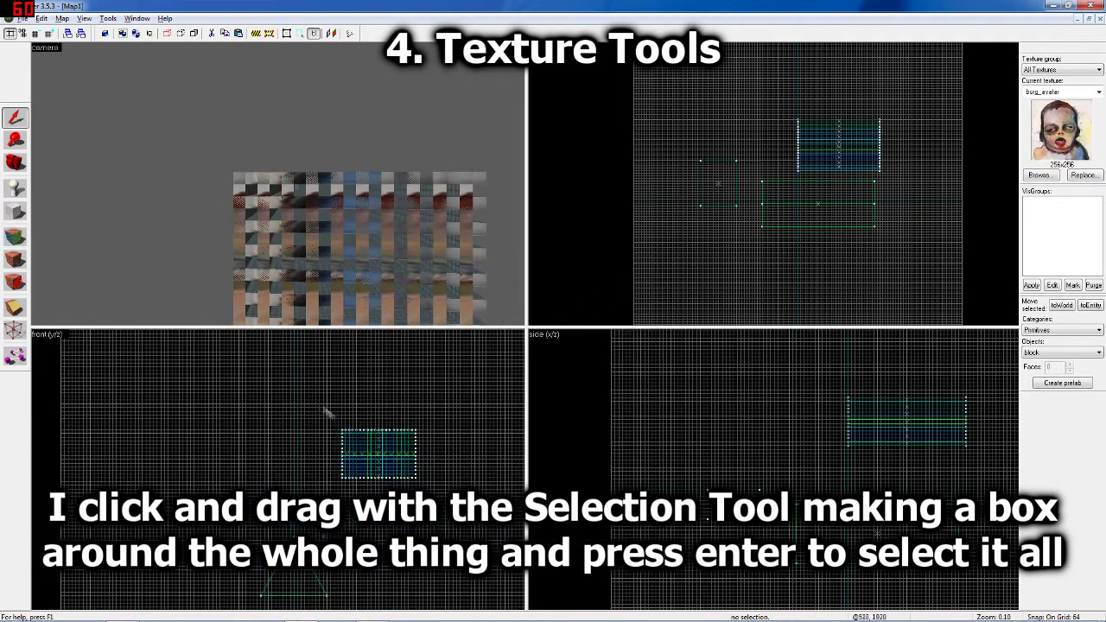
{"action": "left_click_drag", "start_coordinate": [327, 413], "coordinate": [428, 488]}
{"action": "key", "text": "Return"}
{"action": "key", "text": "shift+a"}
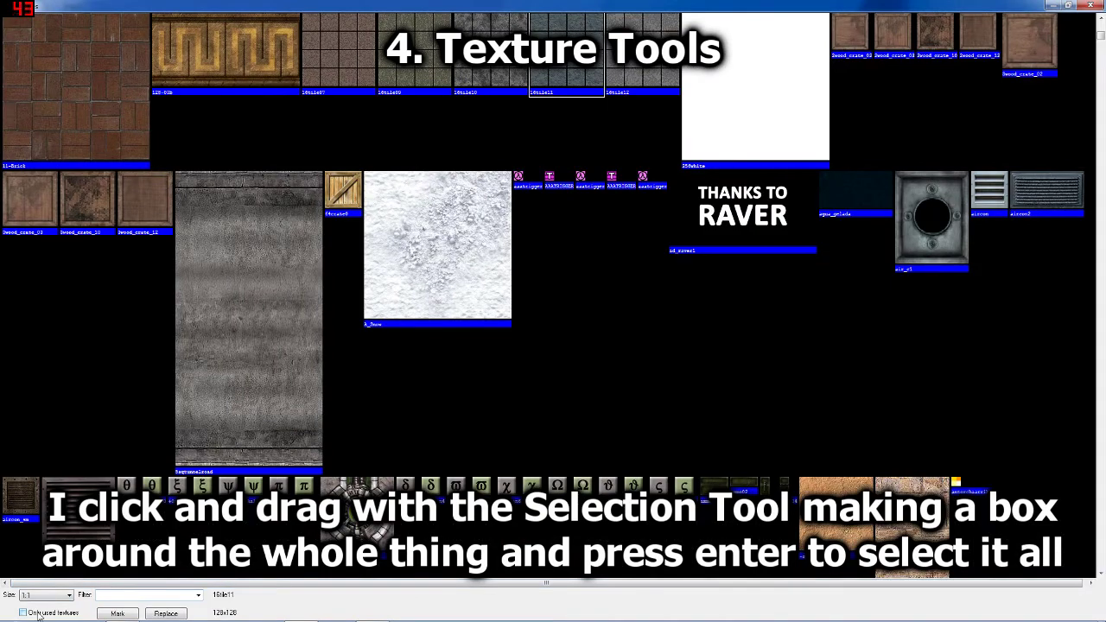
- Apply burg_avatar from the used-textures list and fit it once across the whole lattice
{"action": "left_click", "coordinate": [23, 613]}
{"action": "double_click", "coordinate": [230, 164]}
{"action": "left_click", "coordinate": [513, 331]}
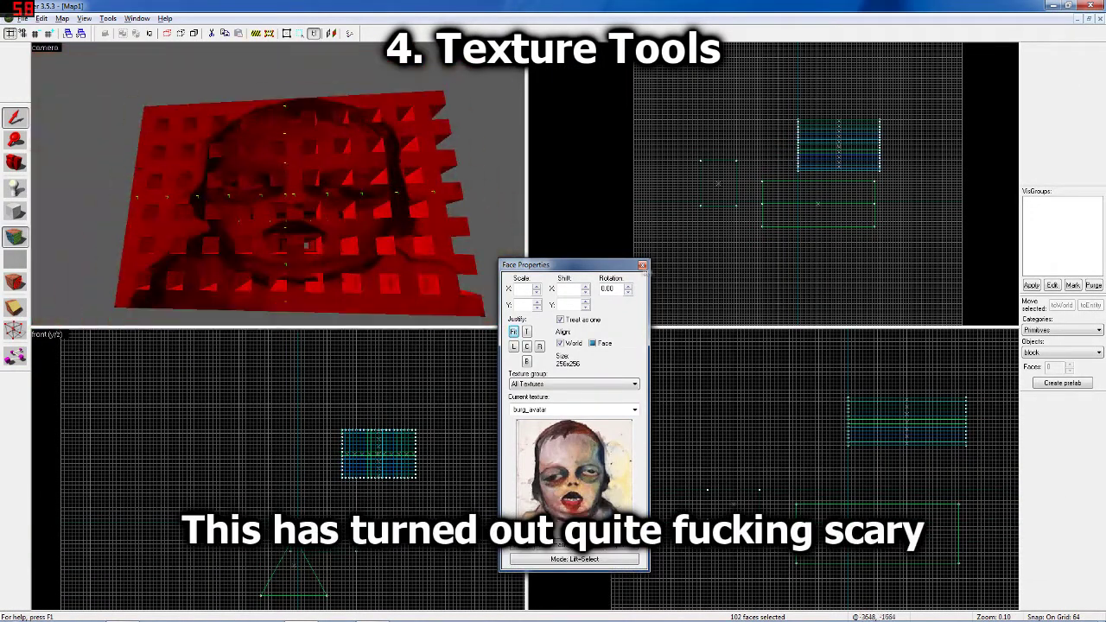
{"action": "left_click", "coordinate": [642, 265]}
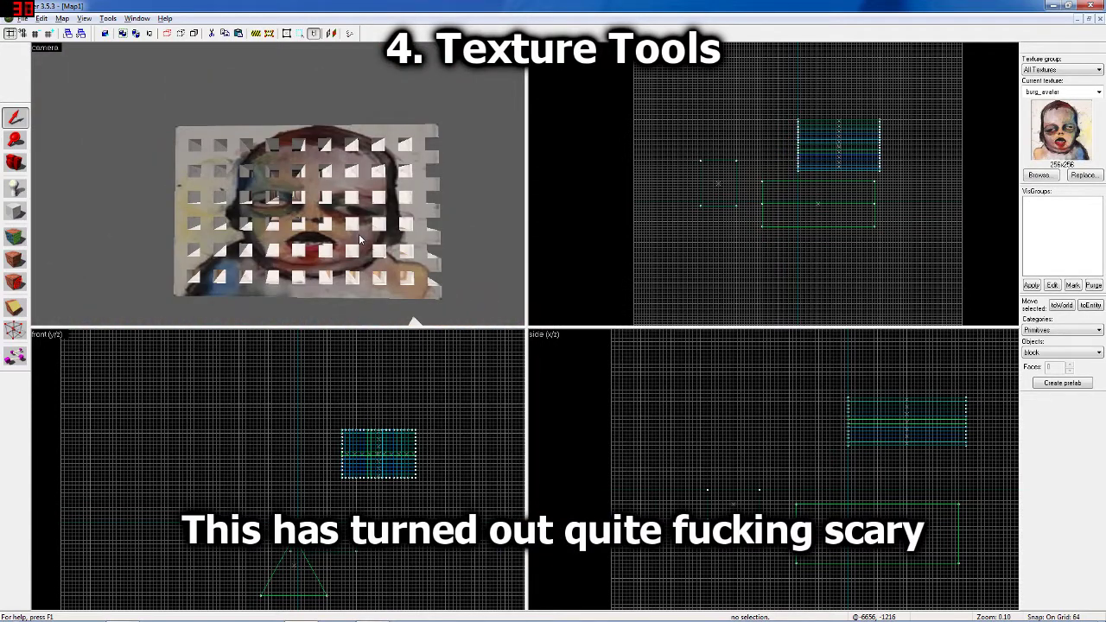
- Reselect the 17 lattice brushes and narrow the texture group to the minecraft WAD
{"action": "scroll", "coordinate": [359, 233], "scroll_direction": "up", "scroll_amount": 3}
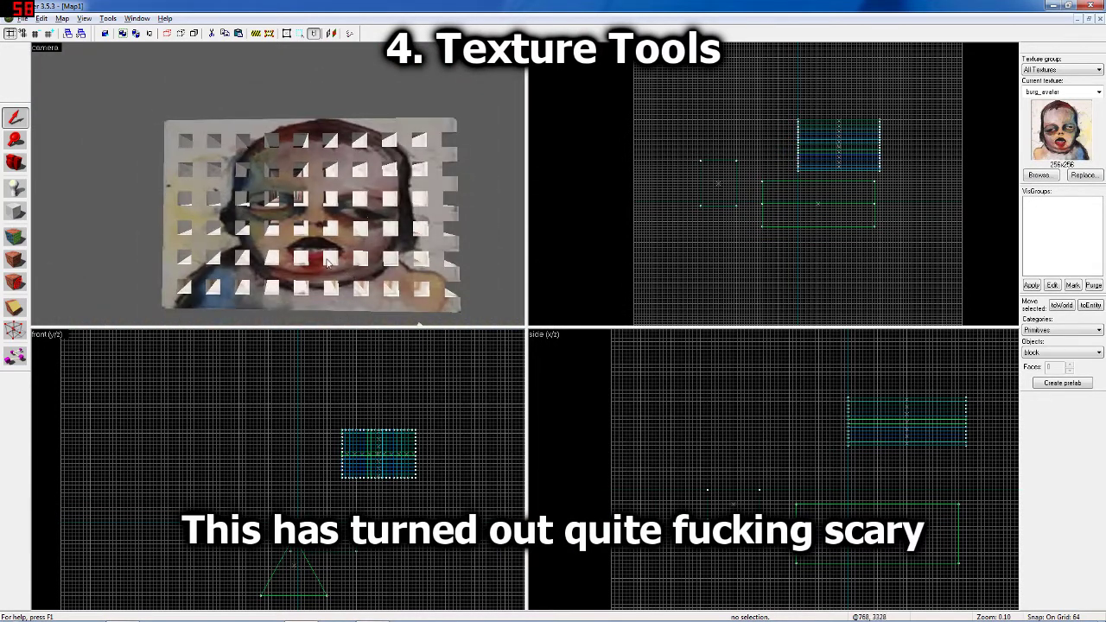
{"action": "scroll", "coordinate": [378, 454], "scroll_direction": "up", "scroll_amount": 4}
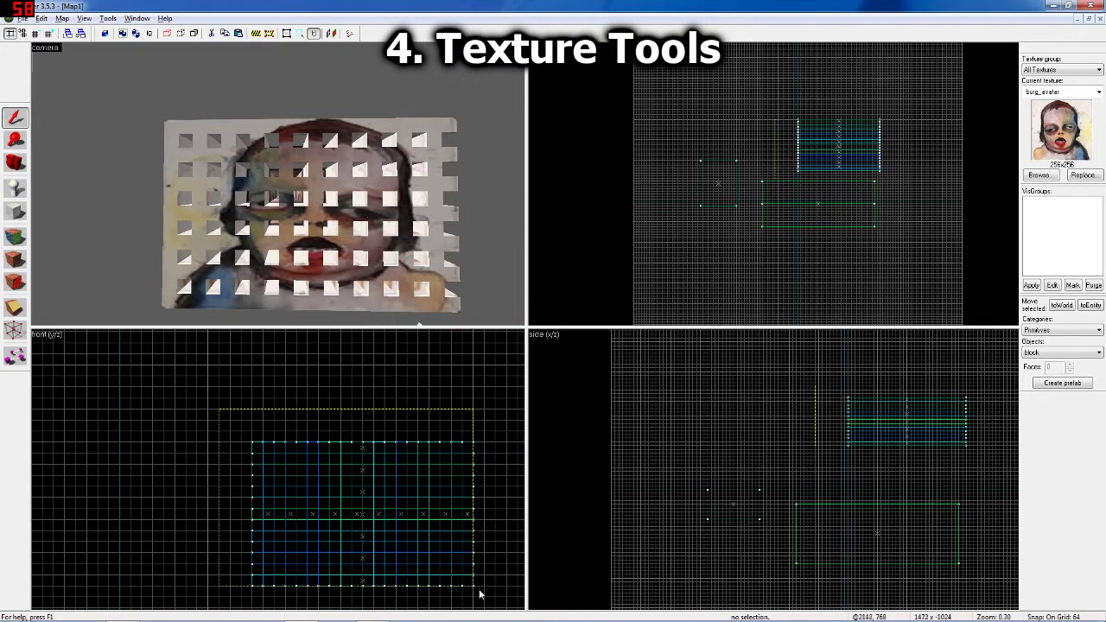
{"action": "left_click_drag", "start_coordinate": [285, 448], "coordinate": [477, 578]}
{"action": "key", "text": "Return"}
{"action": "left_click_drag", "start_coordinate": [419, 320], "coordinate": [408, 303]}
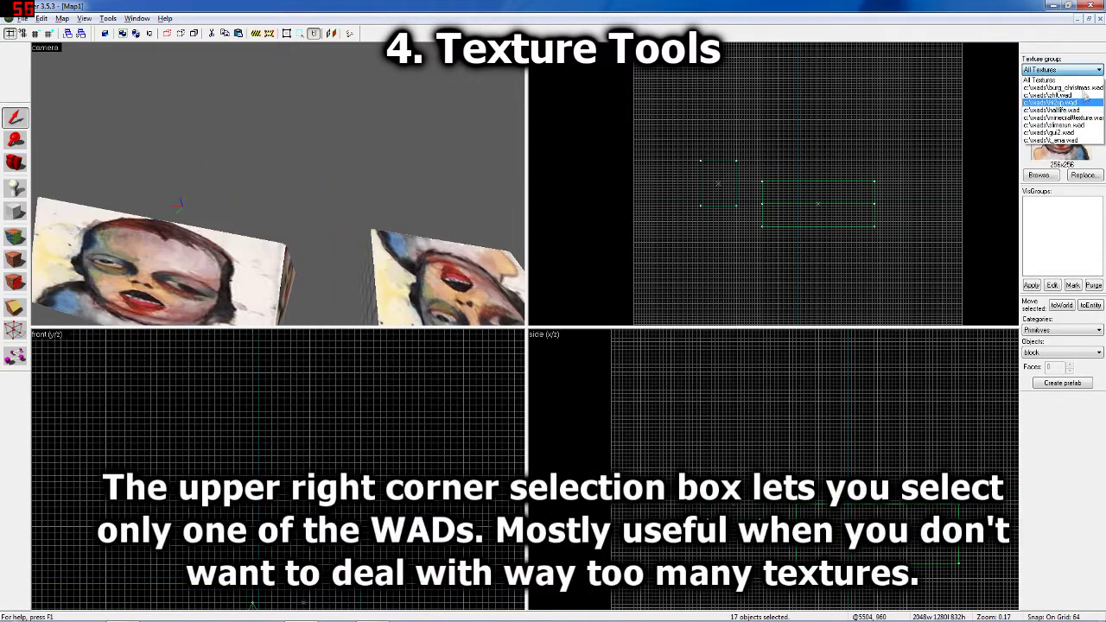
{"action": "left_click", "coordinate": [1081, 119]}
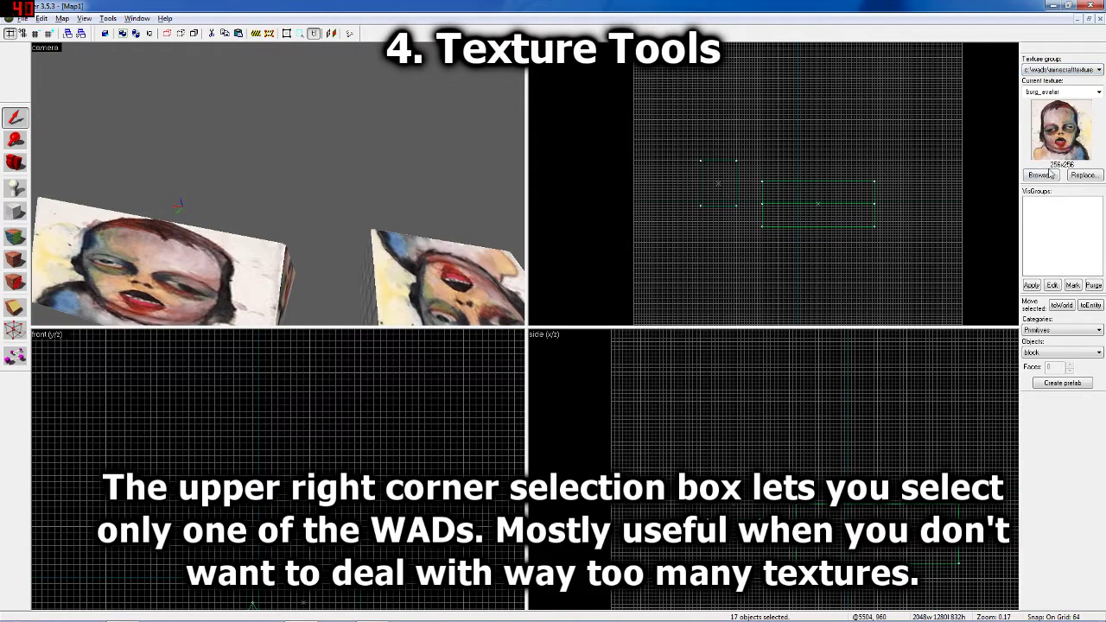
- Filter textures for 'brick' and apply the bricks texture to the left wall
{"action": "left_click", "coordinate": [1038, 175]}
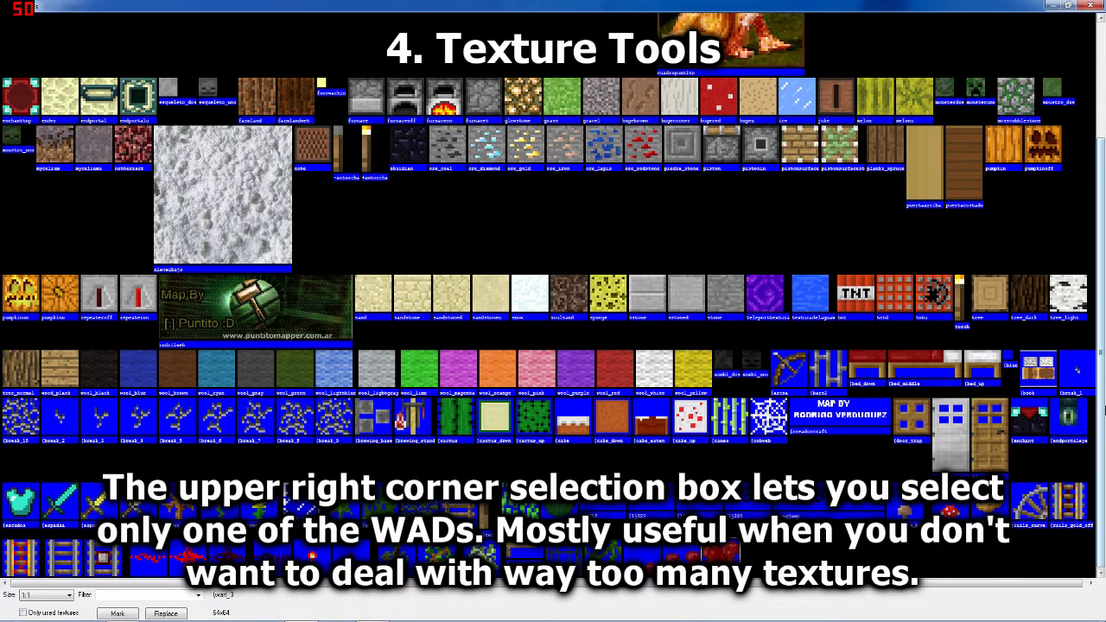
{"action": "scroll", "coordinate": [484, 467], "scroll_direction": "up", "scroll_amount": 1}
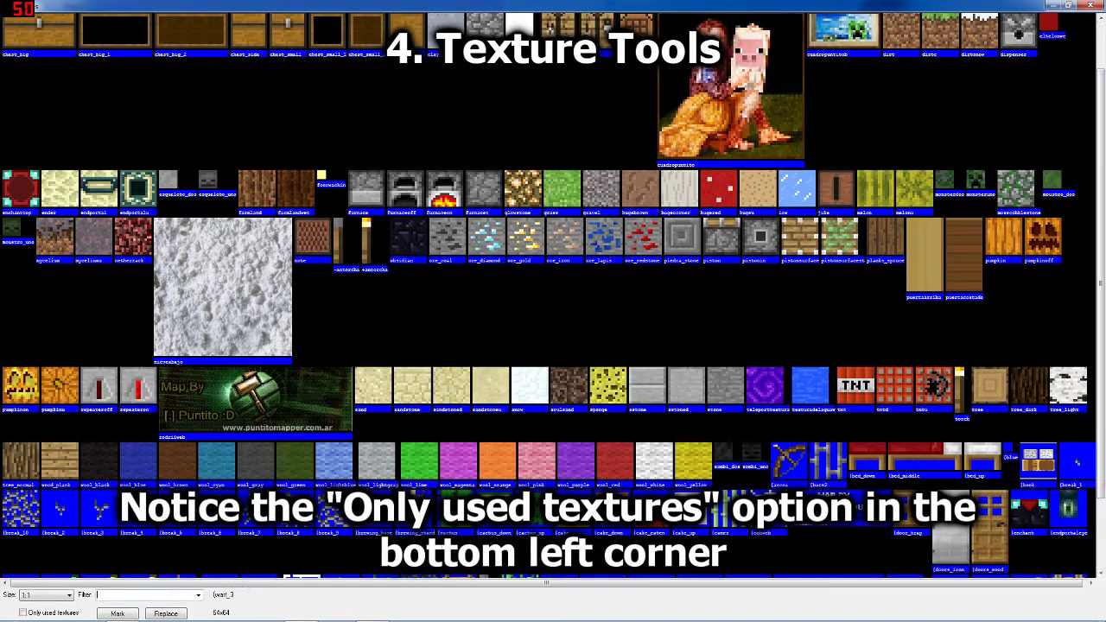
{"action": "type", "text": "brick"}
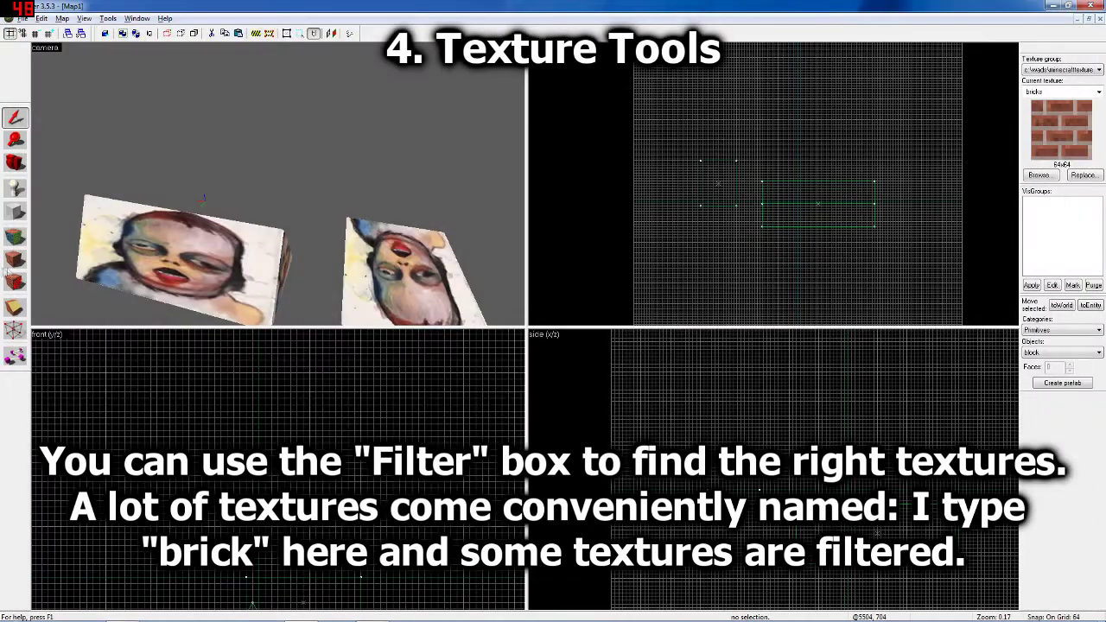
{"action": "left_click", "coordinate": [14, 235]}
{"action": "right_click", "coordinate": [250, 252]}
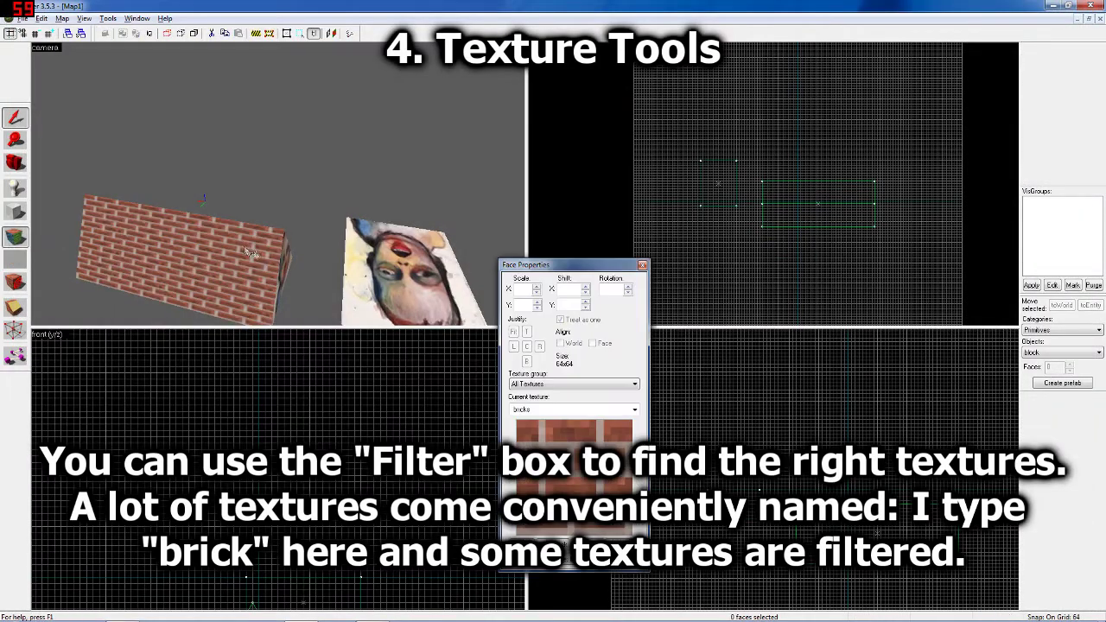
{"action": "left_click_drag", "start_coordinate": [246, 252], "coordinate": [326, 252]}
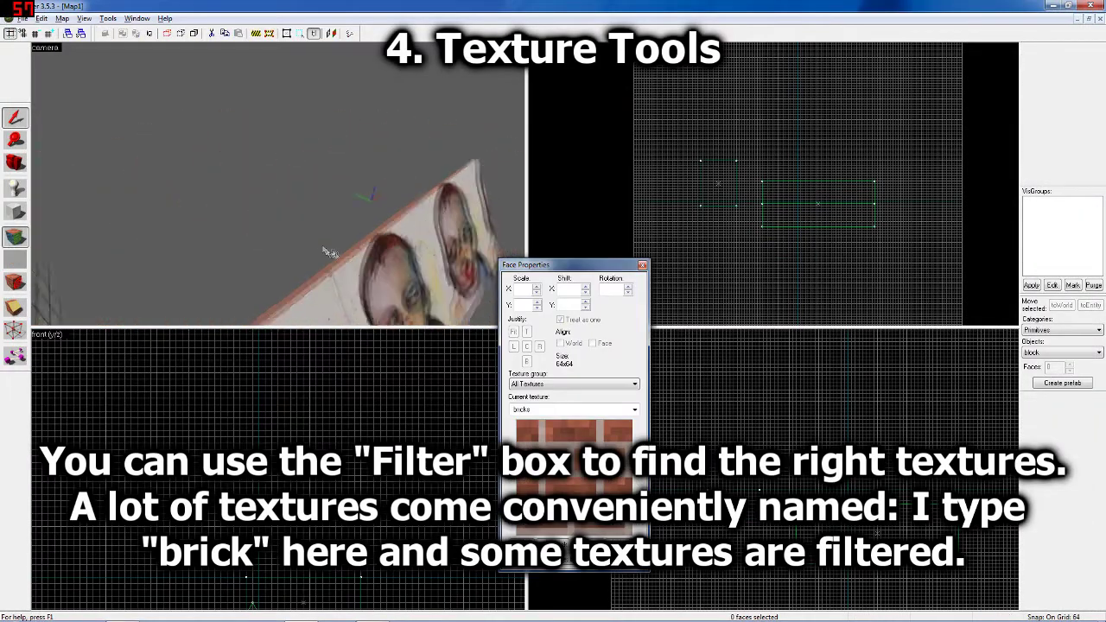
{"action": "left_click", "coordinate": [348, 277]}
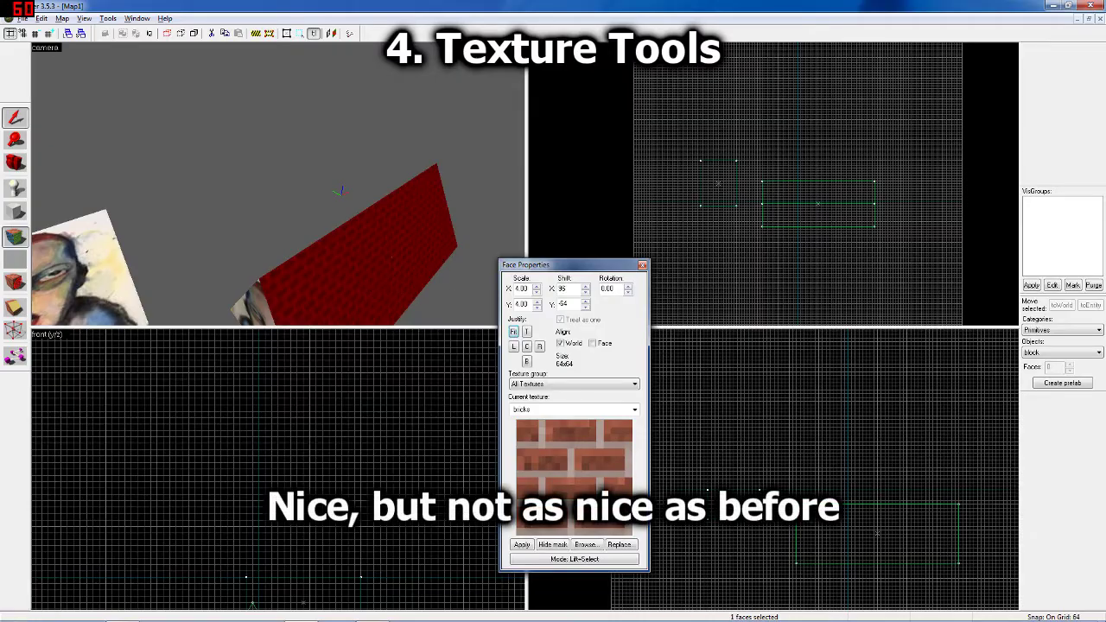
{"action": "left_click_drag", "start_coordinate": [371, 259], "coordinate": [462, 277]}
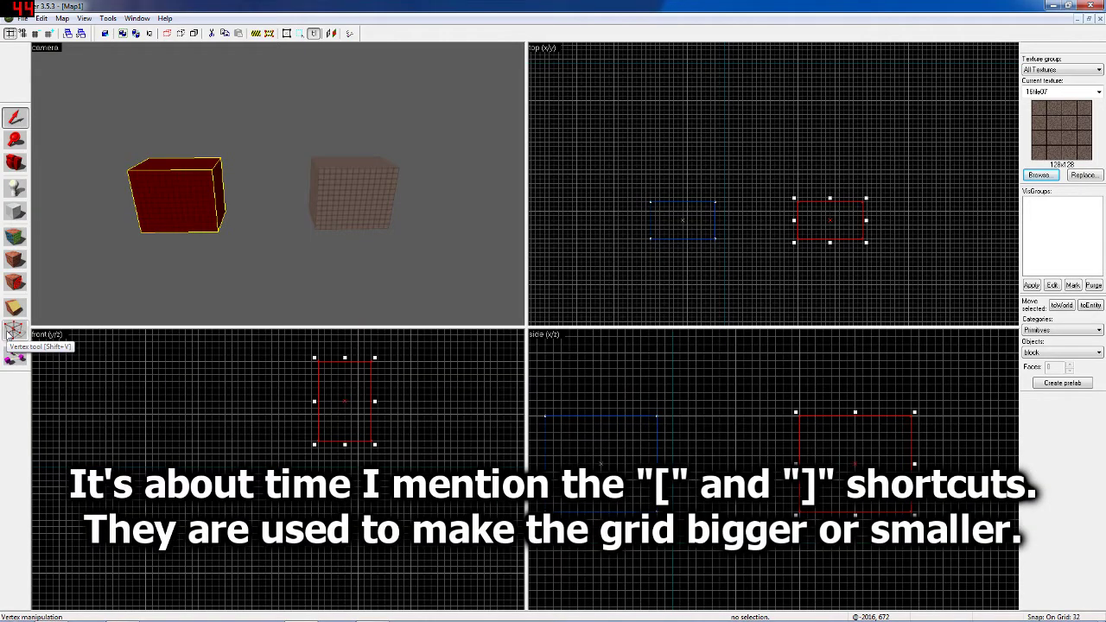
{"action": "key", "text": "bracketleft"}
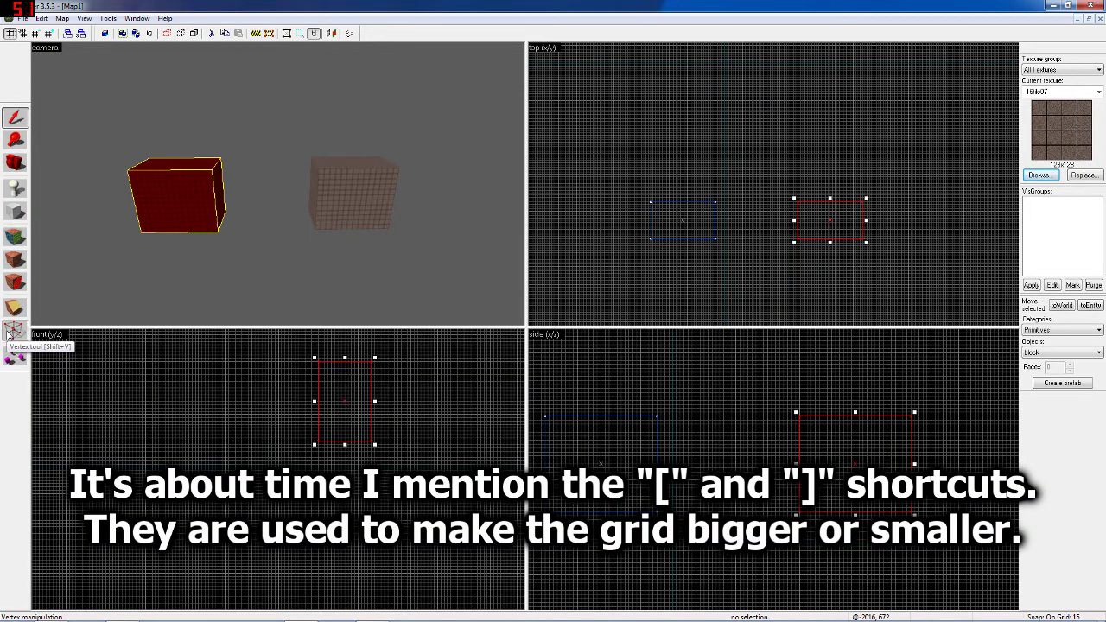
{"action": "key", "text": "bracketleft"}
{"action": "key", "text": "bracketleft"}
{"action": "key", "text": "bracketright"}
{"action": "key", "text": "bracketright"}
{"action": "key", "text": "bracketright"}
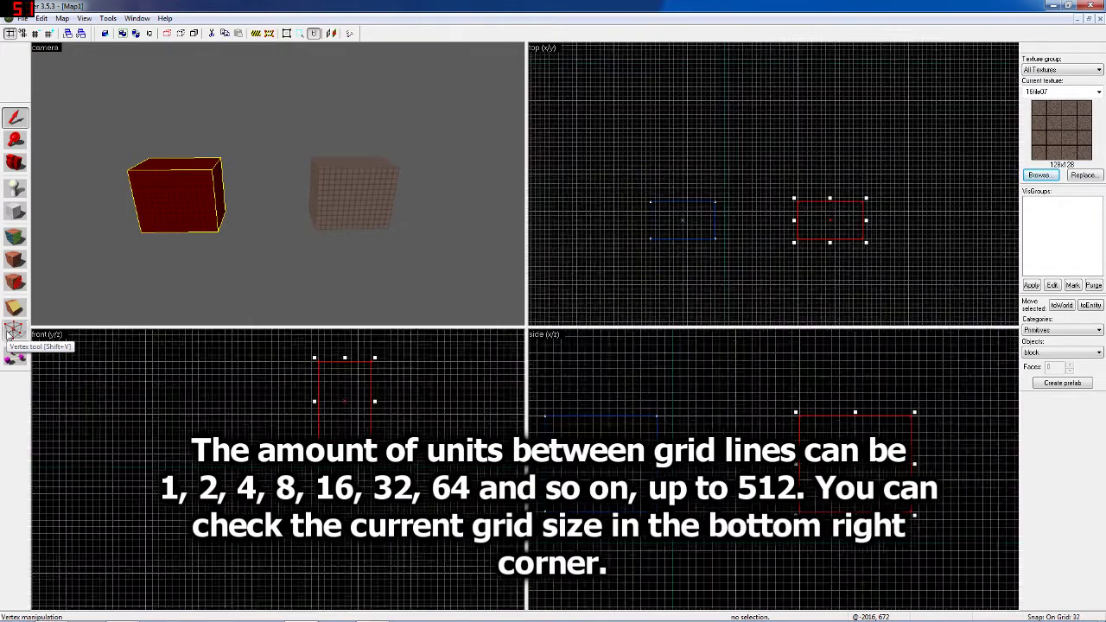
{"action": "key", "text": "bracketright"}
{"action": "left_click", "coordinate": [9, 335]}
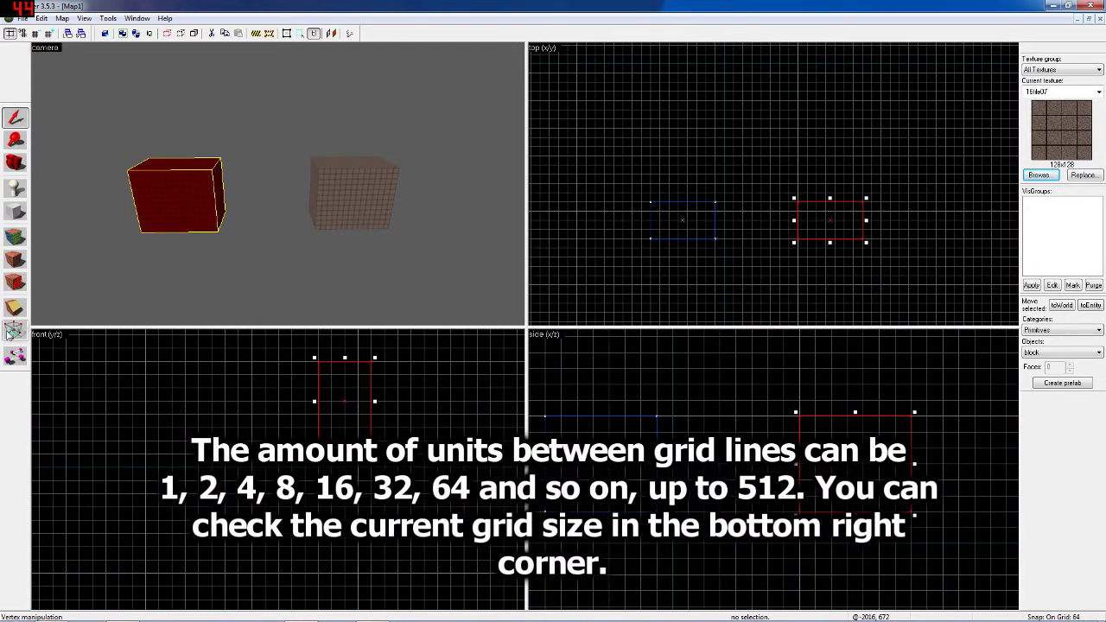
{"action": "key", "text": "bracketleft"}
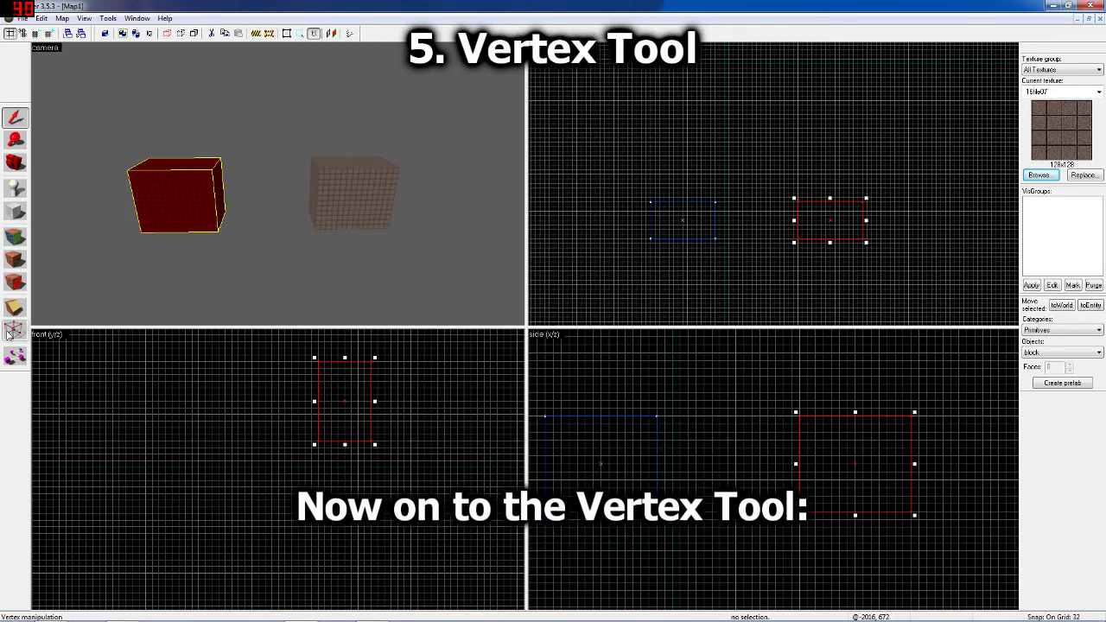
- Merge the left box's top vertices into a peak and adjust the triangle's corners
{"action": "left_click", "coordinate": [9, 335]}
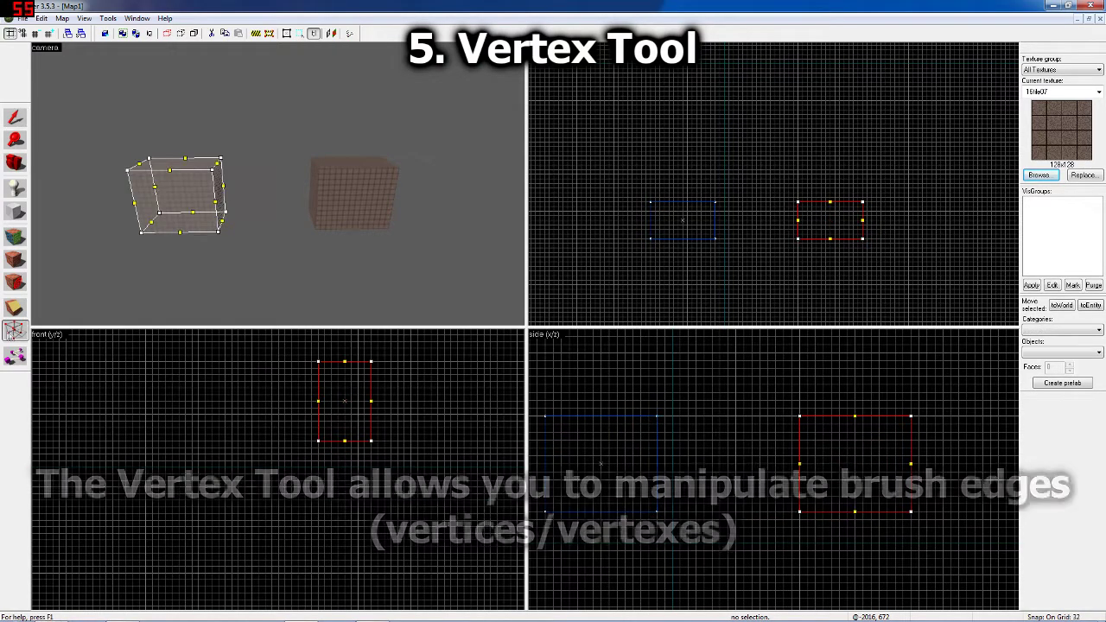
{"action": "left_click_drag", "start_coordinate": [711, 423], "coordinate": [807, 423]}
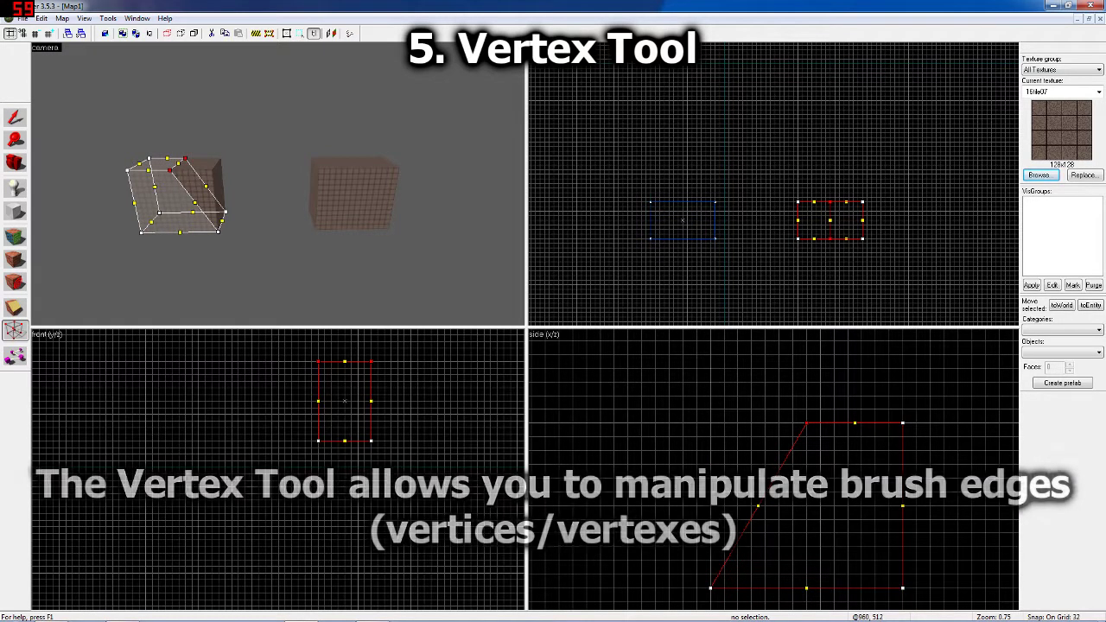
{"action": "left_click_drag", "start_coordinate": [904, 429], "coordinate": [806, 423]}
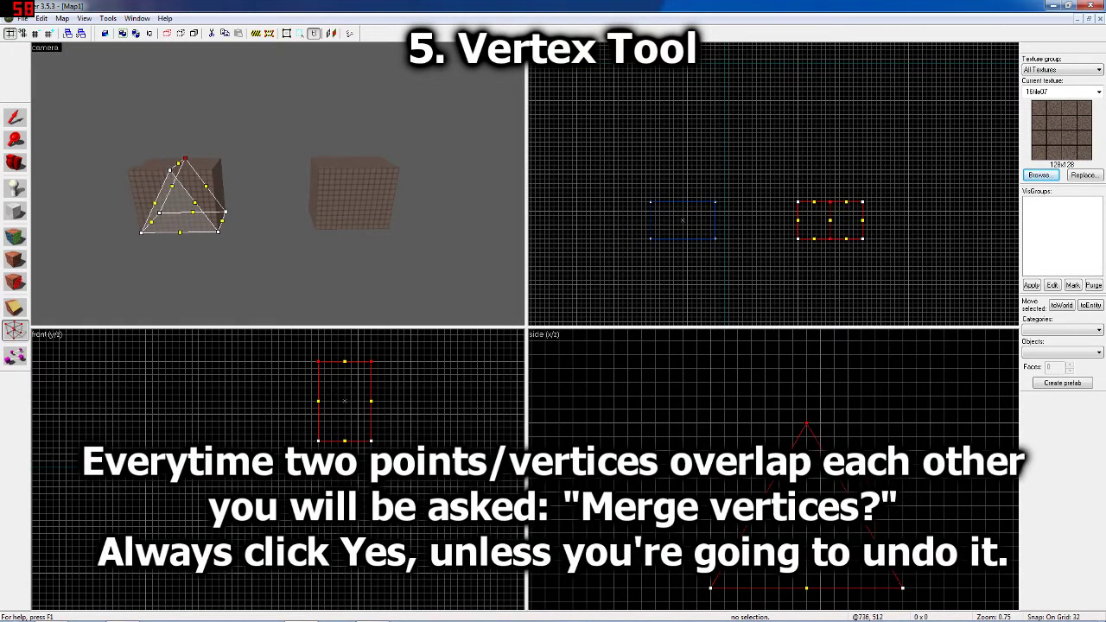
{"action": "left_click", "coordinate": [525, 343]}
{"action": "scroll", "coordinate": [786, 553], "scroll_direction": "down", "scroll_amount": 2}
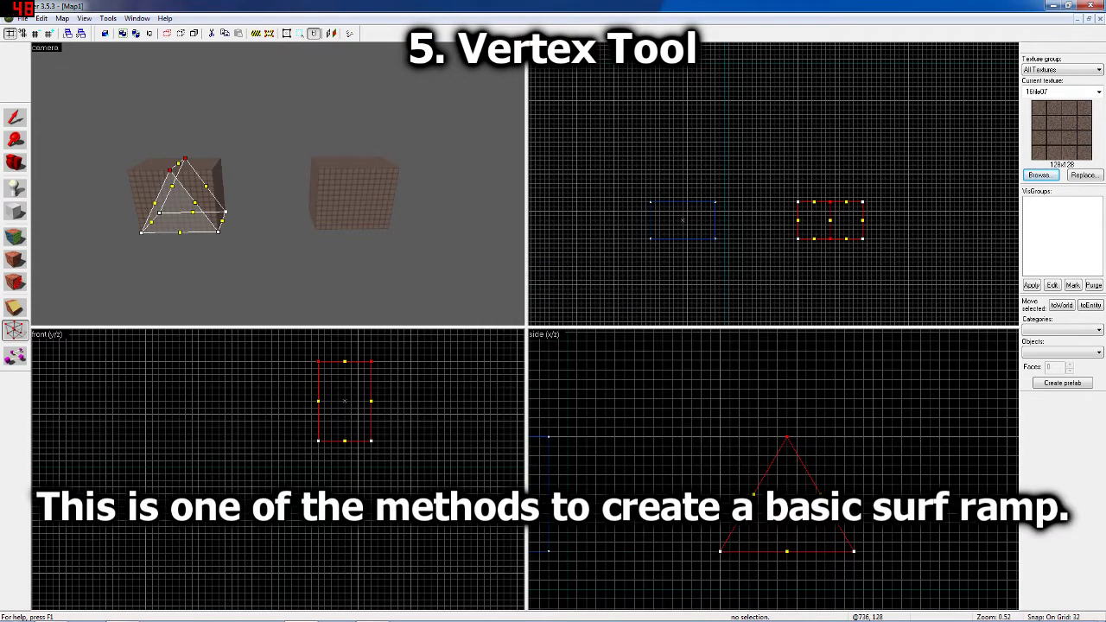
{"action": "left_click", "coordinate": [786, 550]}
{"action": "left_click_drag", "start_coordinate": [820, 494], "coordinate": [824, 494]}
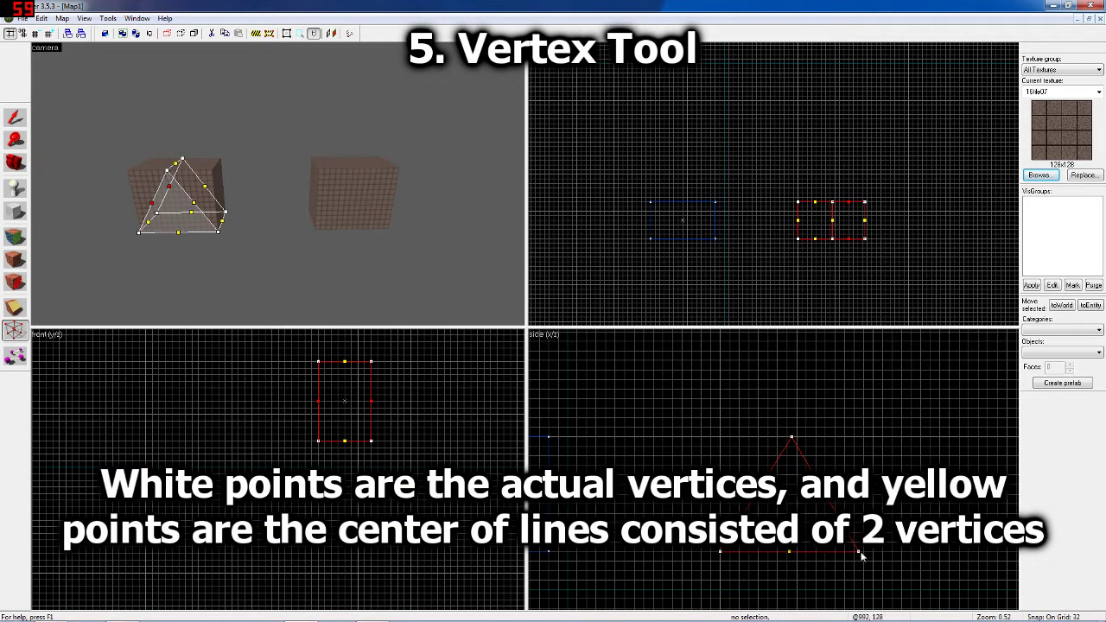
{"action": "left_click_drag", "start_coordinate": [860, 553], "coordinate": [866, 553]}
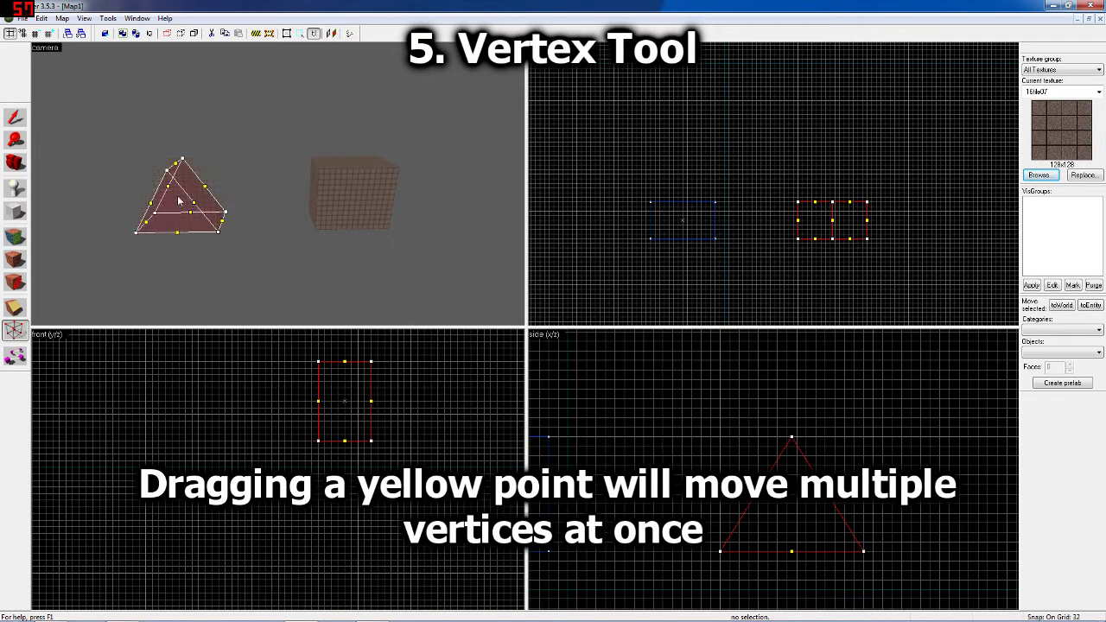
{"action": "scroll", "coordinate": [724, 469], "scroll_direction": "down", "scroll_amount": 2}
- Pull the right box's top-right vertex left to slant it into a wedge
{"action": "left_click", "coordinate": [15, 118]}
{"action": "left_click", "coordinate": [328, 173]}
{"action": "left_click", "coordinate": [14, 330]}
{"action": "left_click_drag", "start_coordinate": [712, 453], "coordinate": [646, 453]}
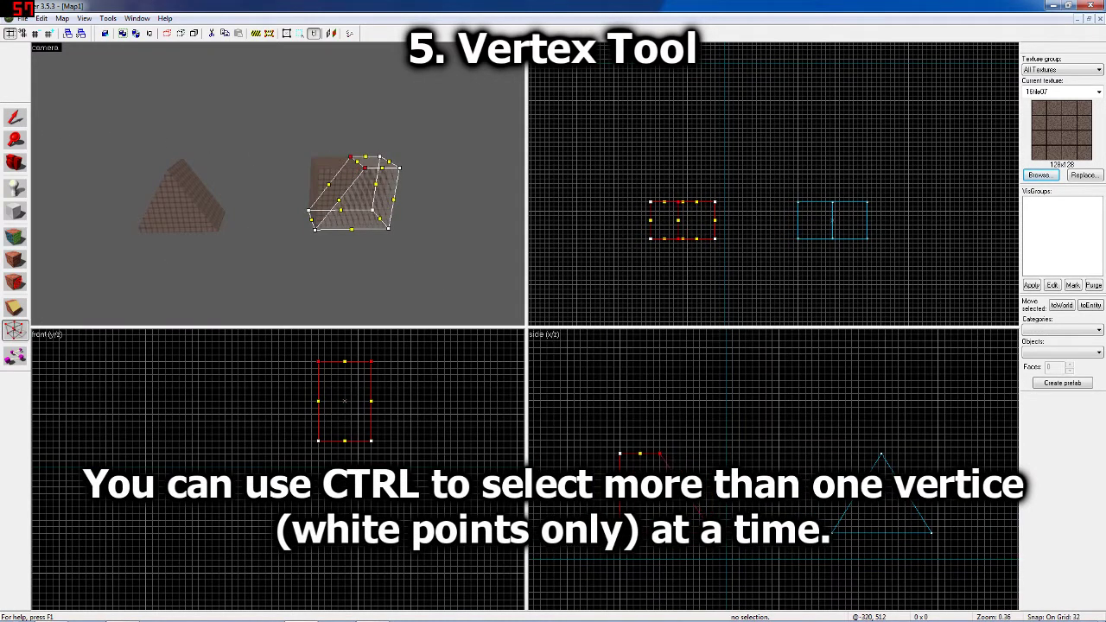
{"action": "left_click", "coordinate": [13, 117]}
{"action": "left_click", "coordinate": [404, 151]}
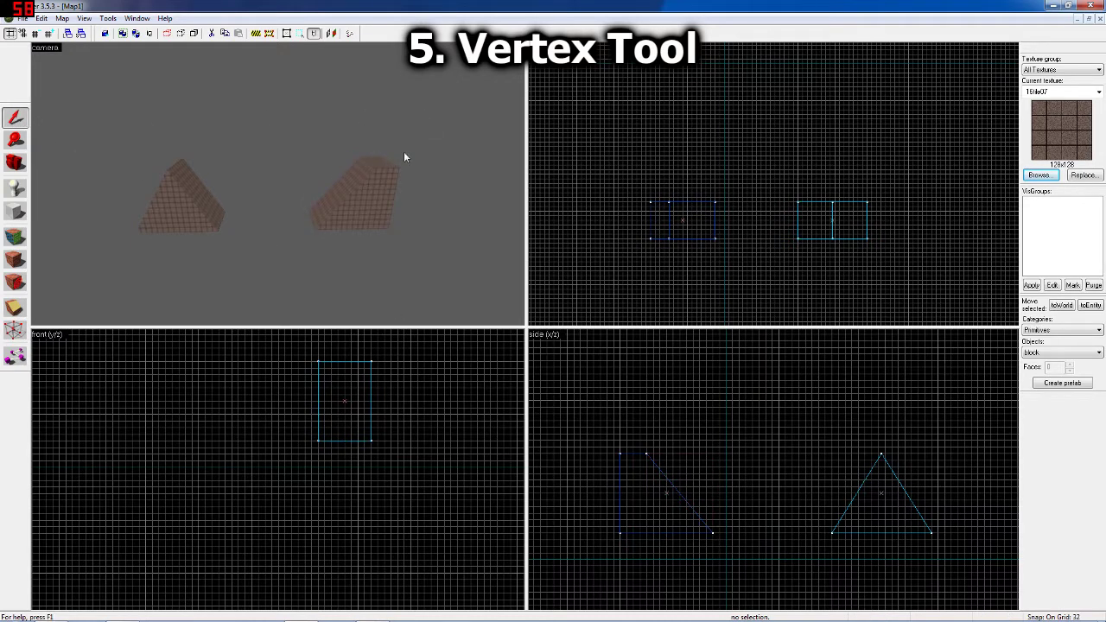
- Undo the wedge and select the restored right box for clipping
{"action": "key", "text": "ctrl+z"}
{"action": "left_click", "coordinate": [359, 188]}
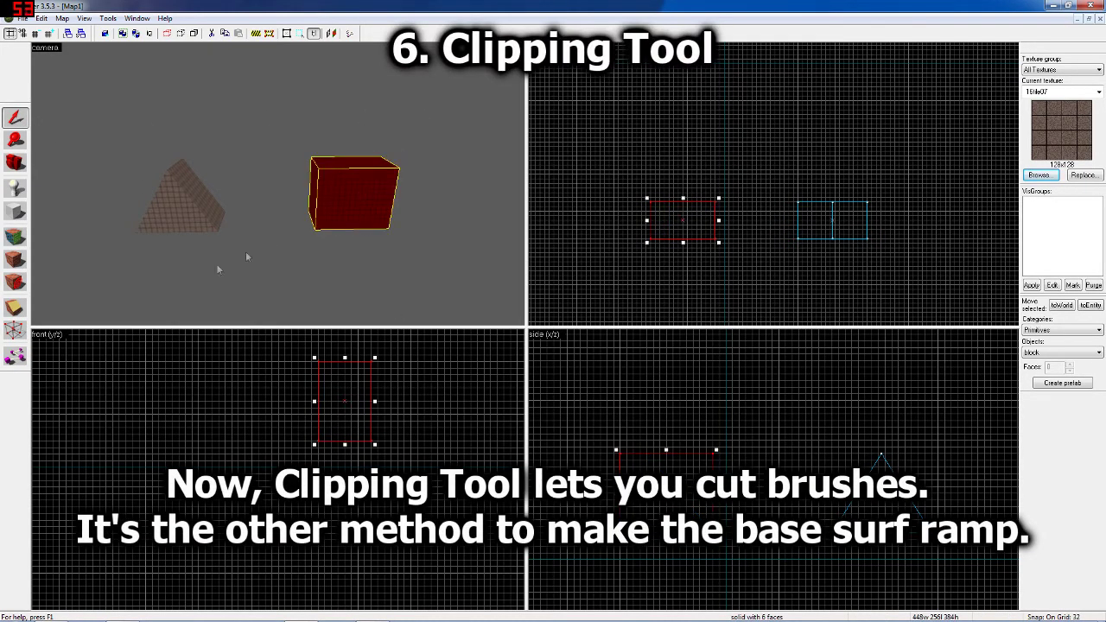
{"action": "left_click", "coordinate": [16, 308]}
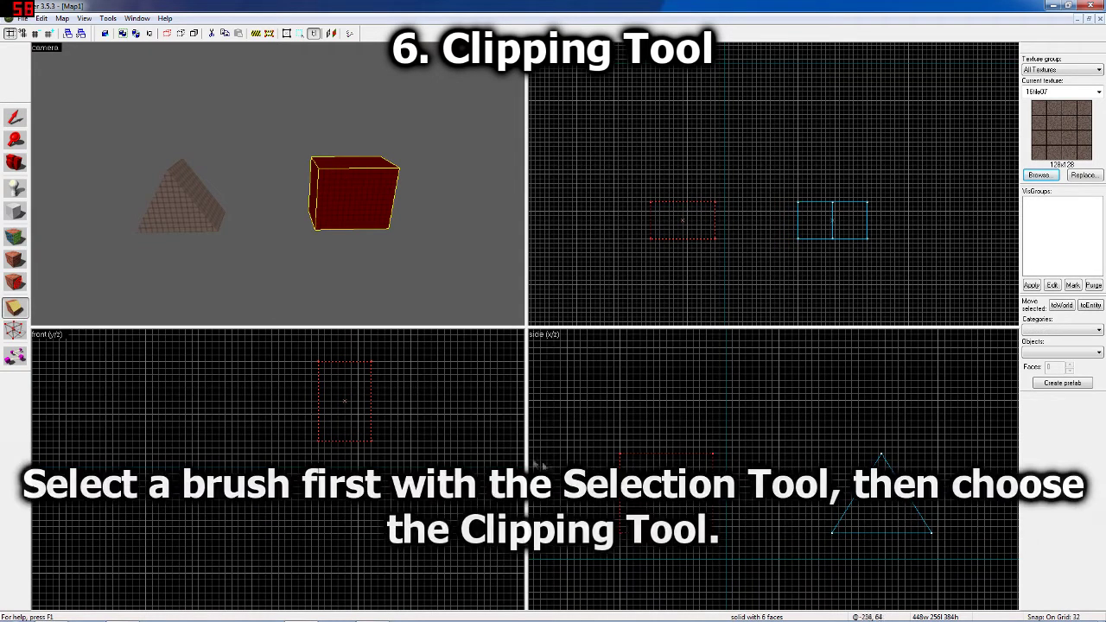
{"action": "scroll", "coordinate": [741, 553], "scroll_direction": "up", "scroll_amount": 1}
{"action": "scroll", "coordinate": [741, 554], "scroll_direction": "up", "scroll_amount": 1}
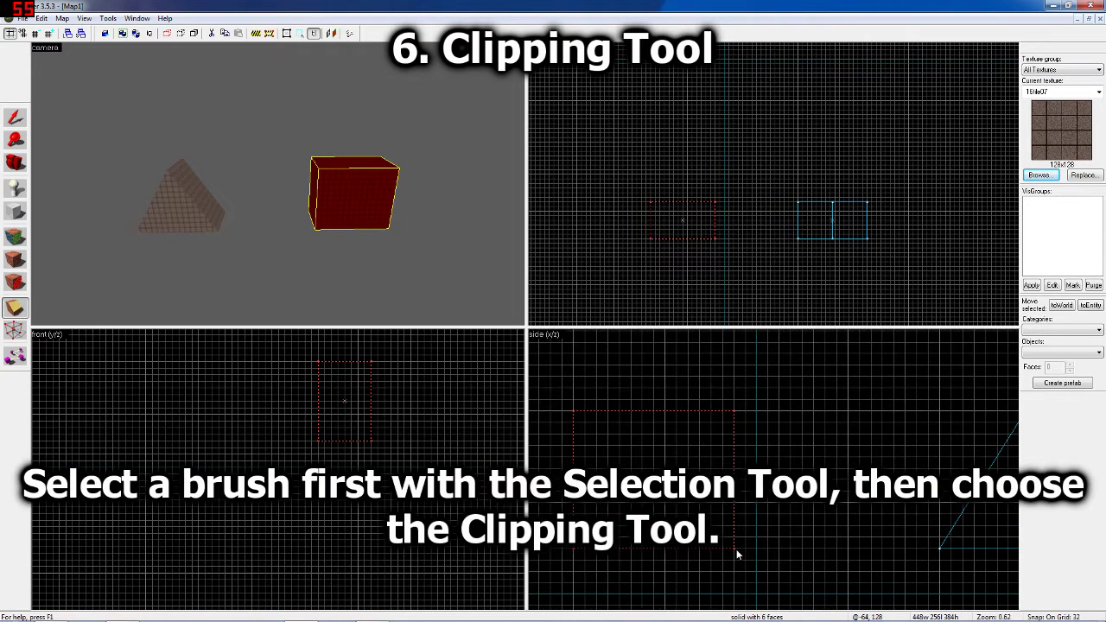
{"action": "left_click_drag", "start_coordinate": [734, 548], "coordinate": [657, 413]}
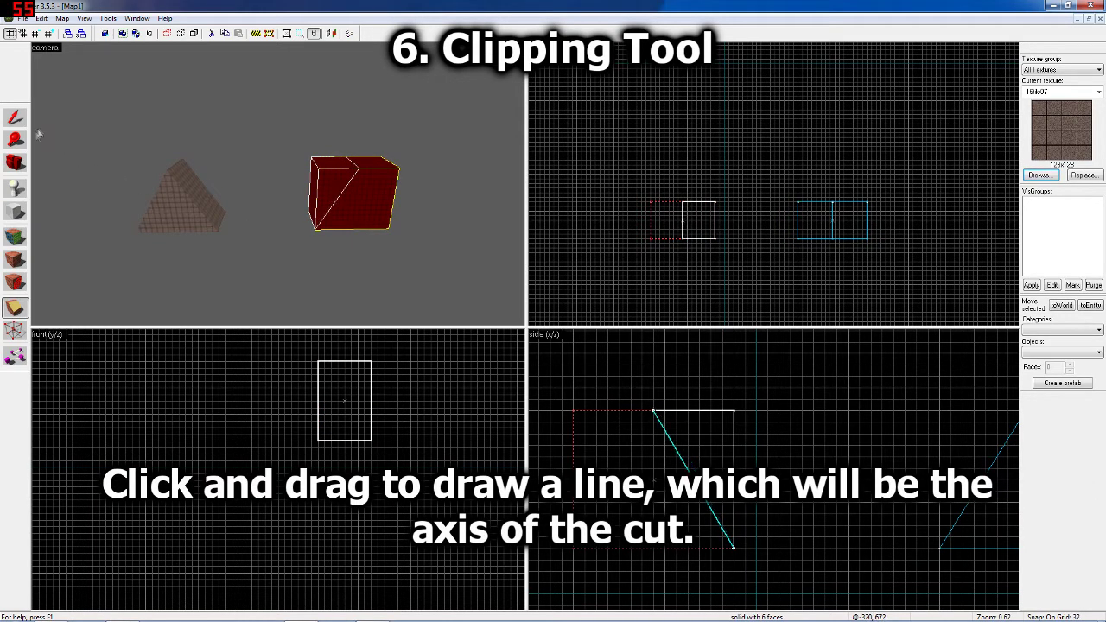
- Clip the cube along a diagonal line, keeping the left part
{"action": "left_click", "coordinate": [14, 306]}
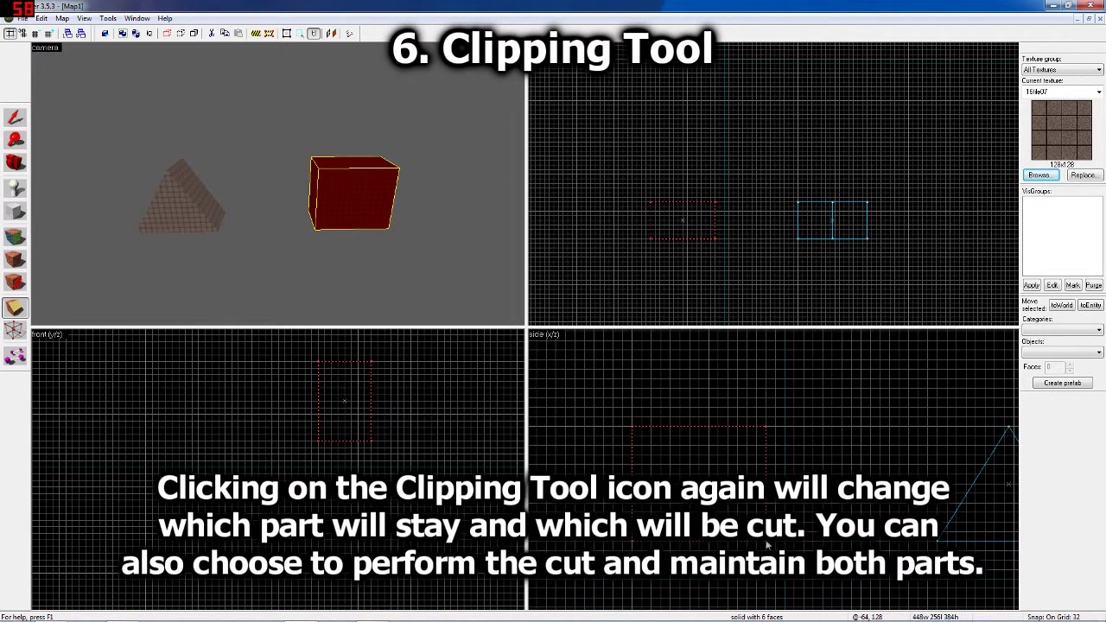
{"action": "left_click_drag", "start_coordinate": [765, 545], "coordinate": [699, 430]}
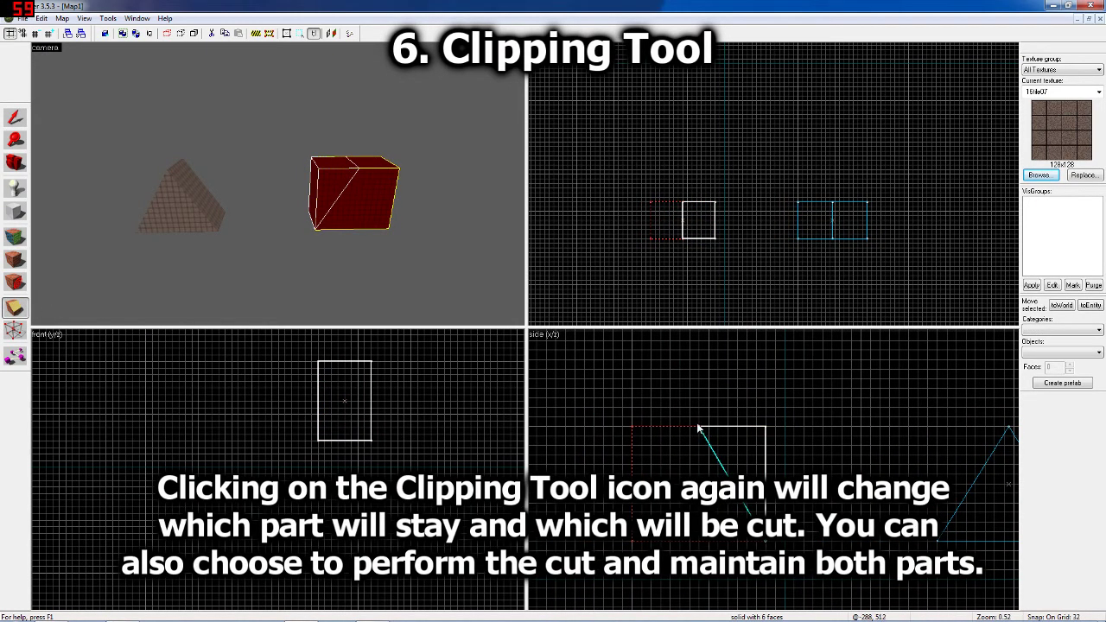
{"action": "left_click", "coordinate": [11, 311]}
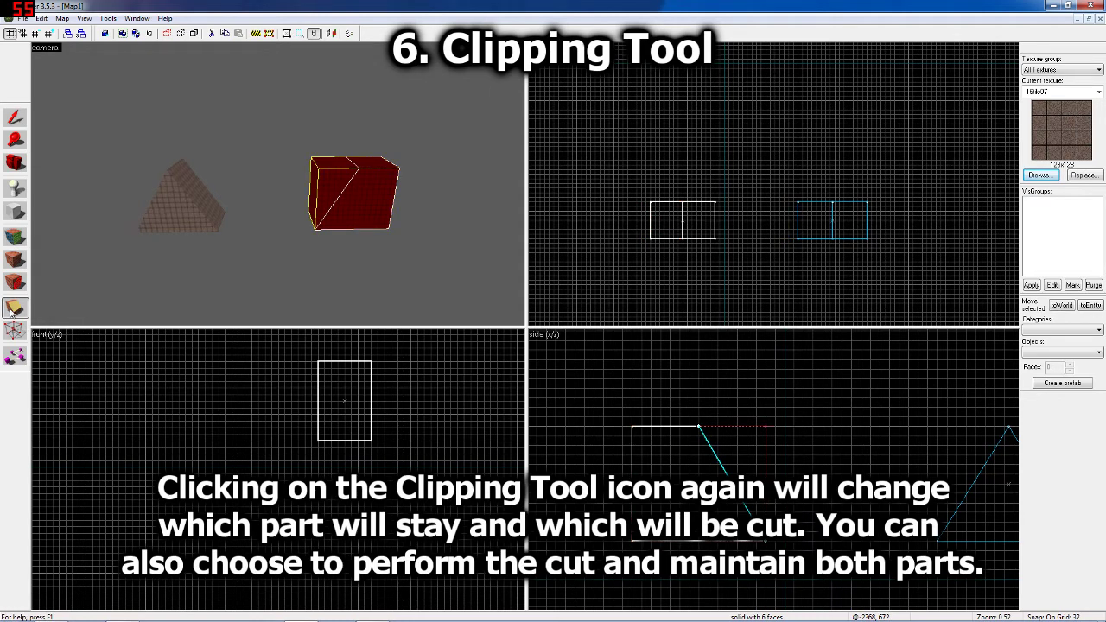
{"action": "left_click", "coordinate": [11, 311]}
{"action": "left_click", "coordinate": [12, 311]}
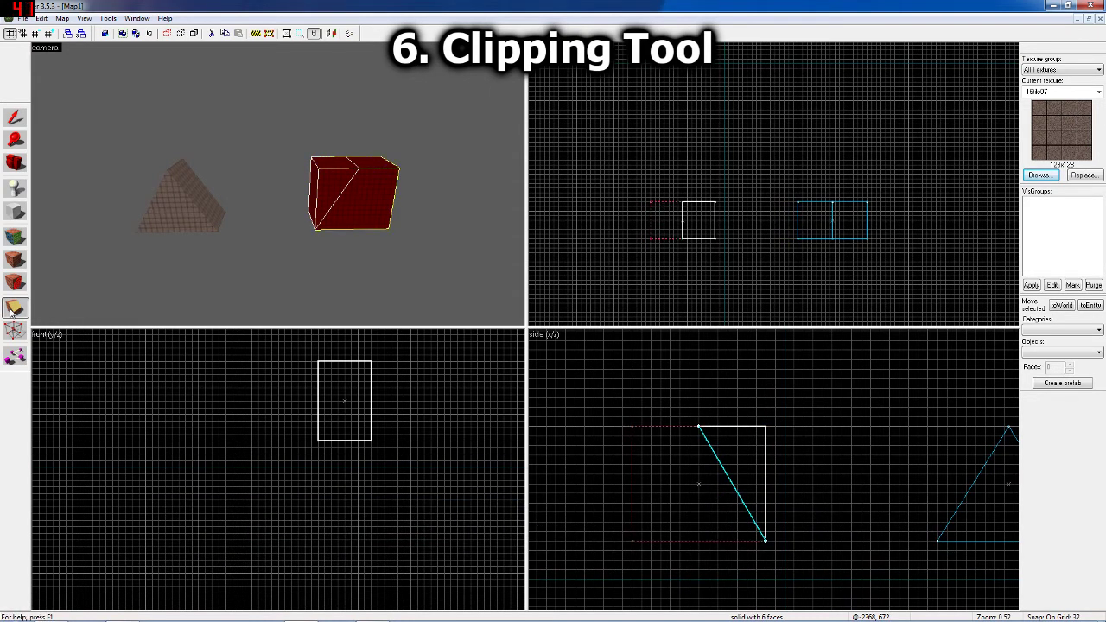
{"action": "left_click", "coordinate": [11, 311]}
{"action": "key", "text": "Return"}
{"action": "left_click", "coordinate": [16, 307]}
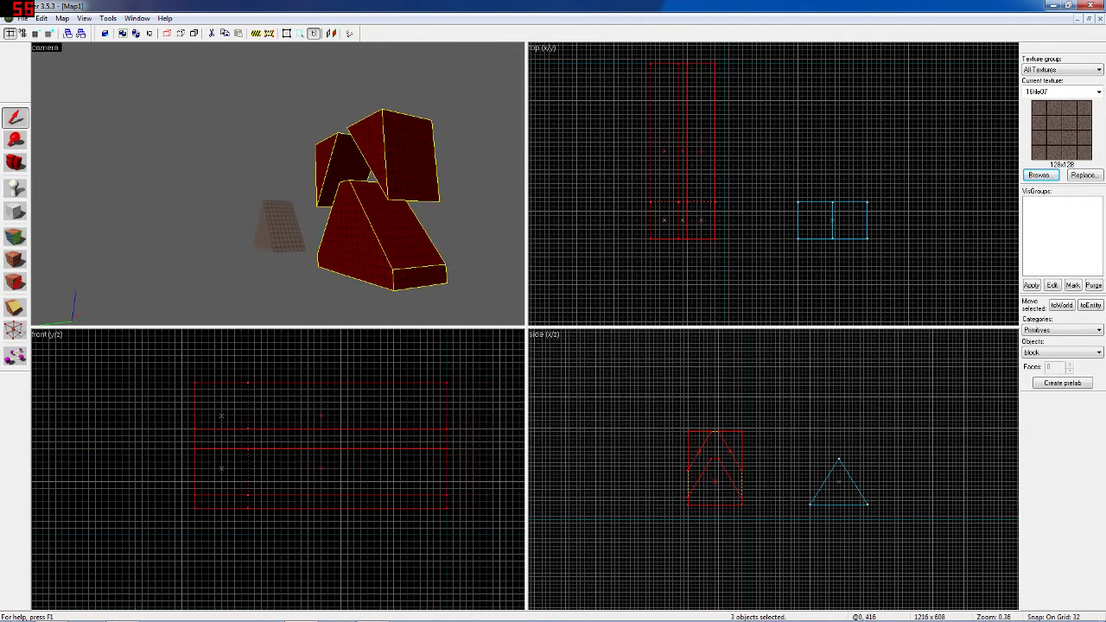
- Draw a thin block beside the triangular pieces in the side view
{"action": "key", "text": "shift+b"}
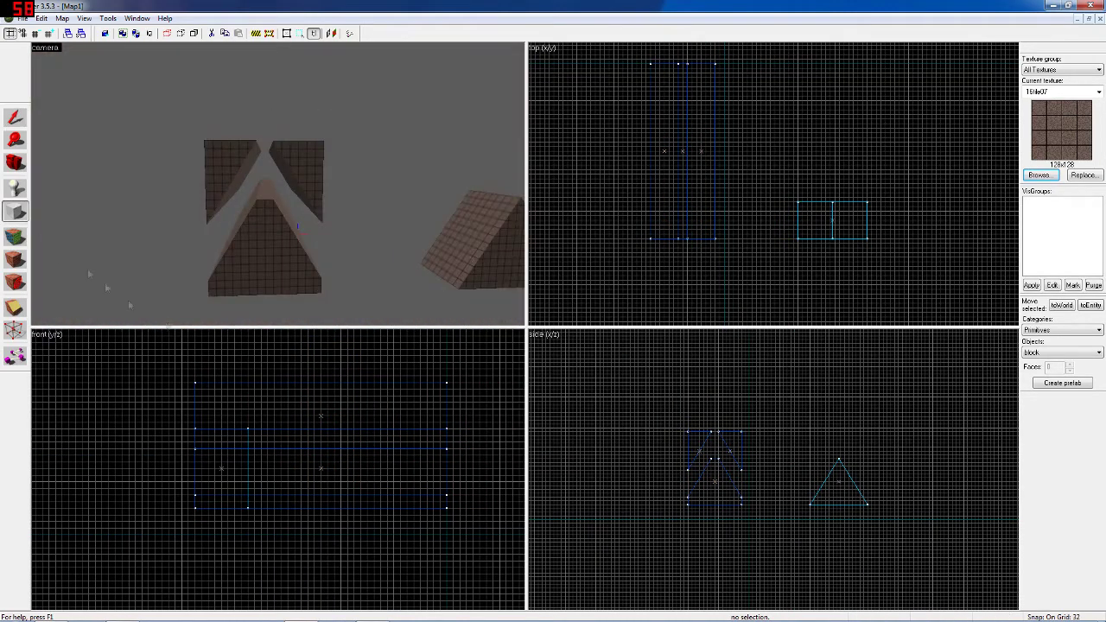
{"action": "scroll", "coordinate": [746, 539], "scroll_direction": "up", "scroll_amount": 3}
{"action": "left_click_drag", "start_coordinate": [736, 543], "coordinate": [724, 410]}
{"action": "key", "text": "Return"}
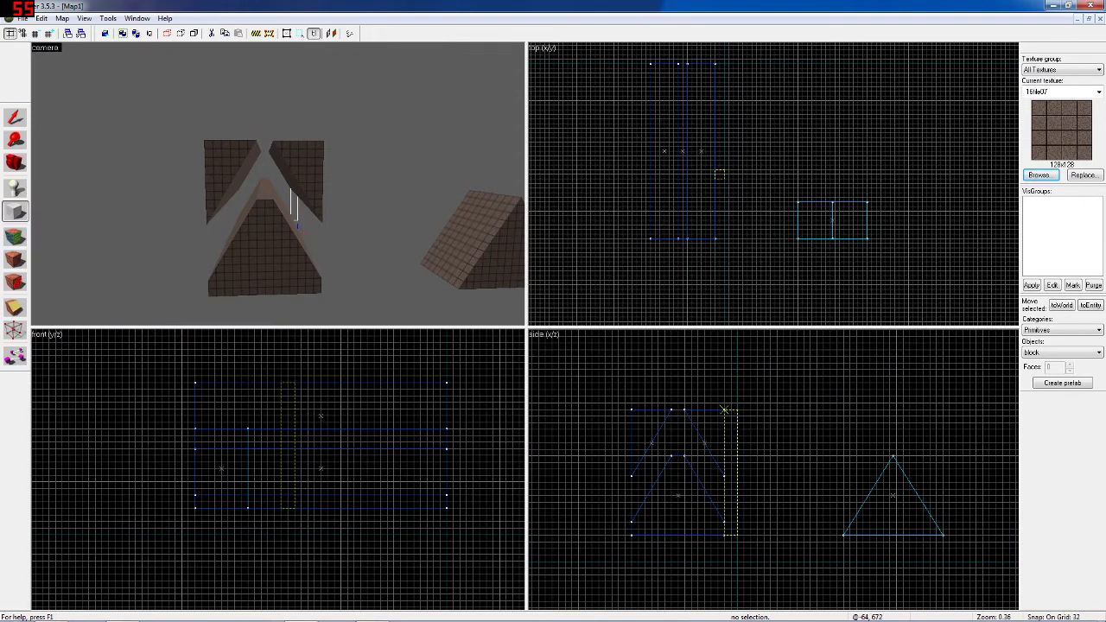
- Stretch the thin block much longer in the top view, then select the right triangular block
{"action": "left_click", "coordinate": [306, 232]}
{"action": "scroll", "coordinate": [714, 176], "scroll_direction": "up", "scroll_amount": 1}
{"action": "left_click_drag", "start_coordinate": [713, 163], "coordinate": [592, 114]}
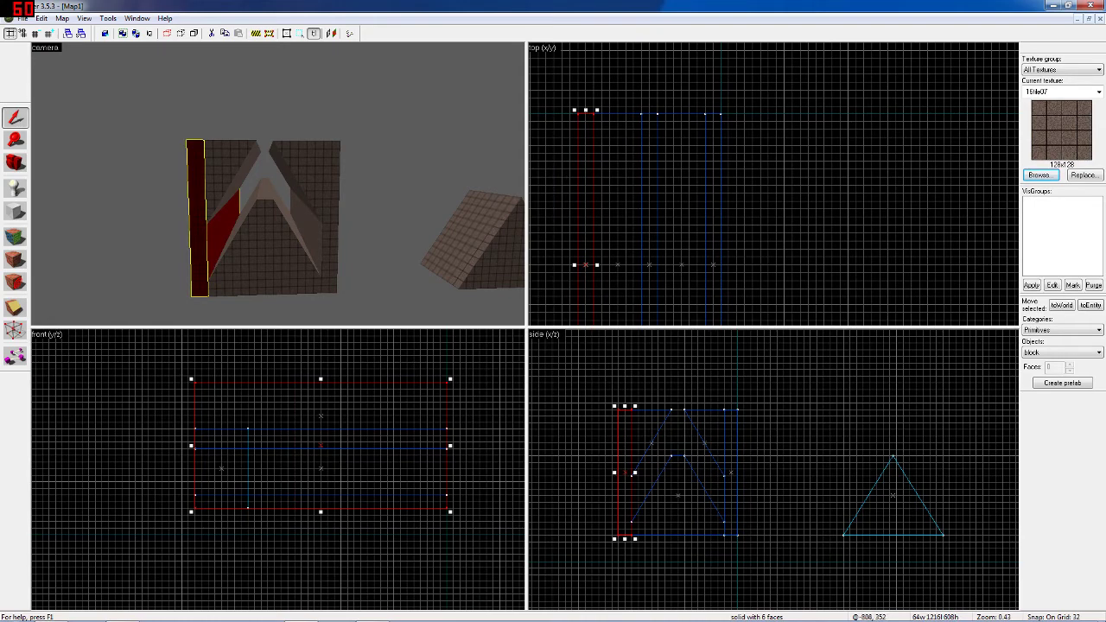
{"action": "left_click", "coordinate": [619, 396]}
{"action": "left_click", "coordinate": [371, 251]}
{"action": "left_click", "coordinate": [372, 242]}
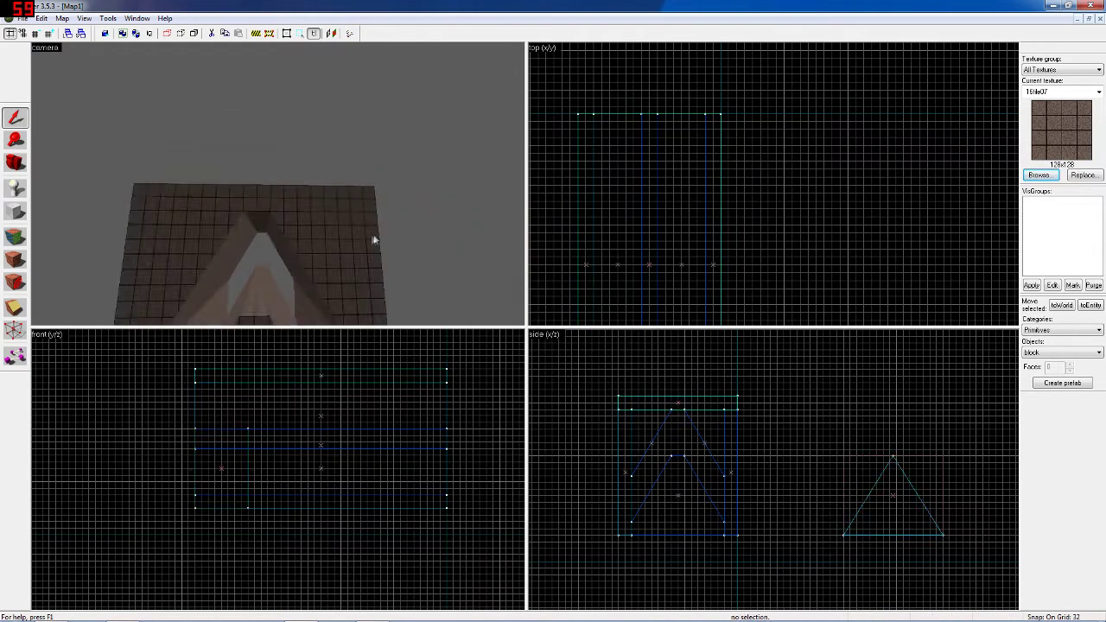
{"action": "scroll", "coordinate": [726, 471], "scroll_direction": "up", "scroll_amount": 4}
{"action": "left_click", "coordinate": [469, 259]}
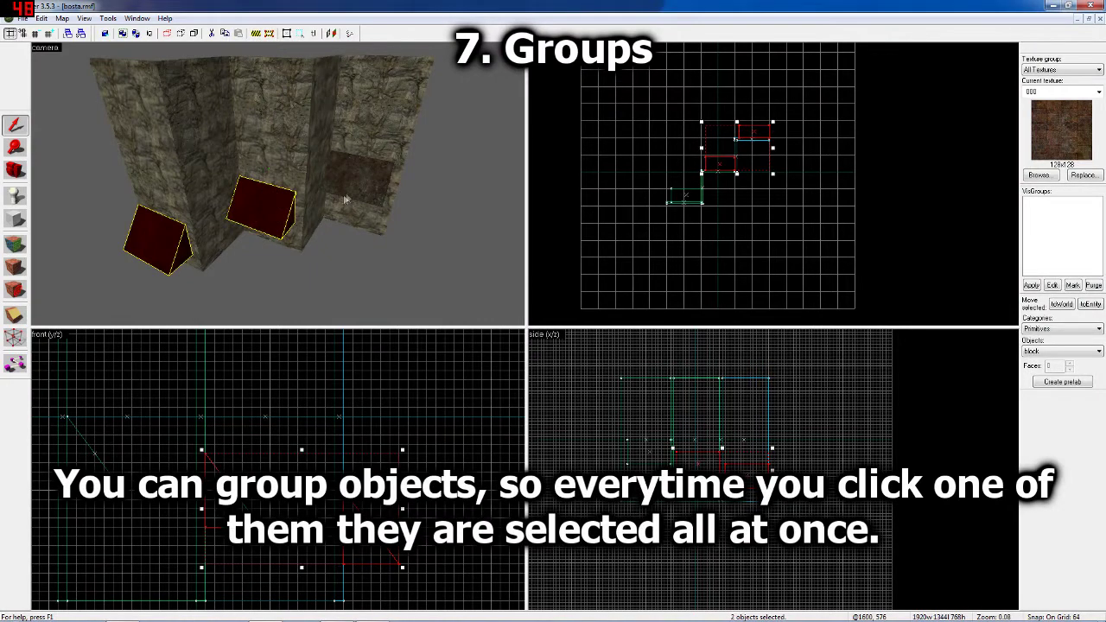
- Group the three selected triangular brushes, then ungroup them again
{"action": "left_click", "coordinate": [341, 202], "text": "ctrl"}
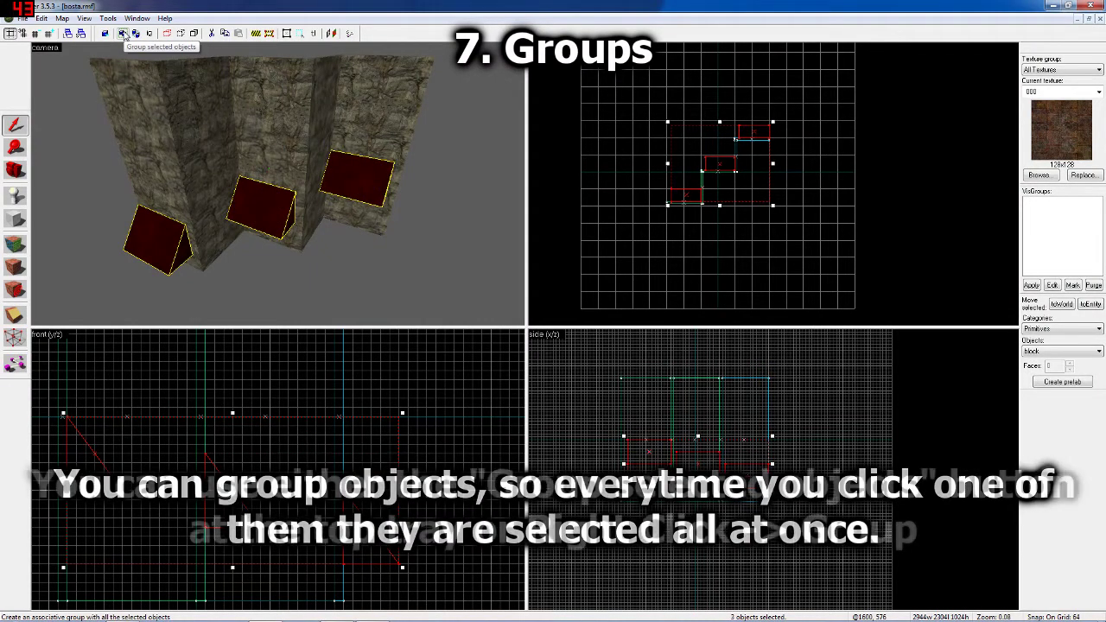
{"action": "right_click", "coordinate": [264, 205]}
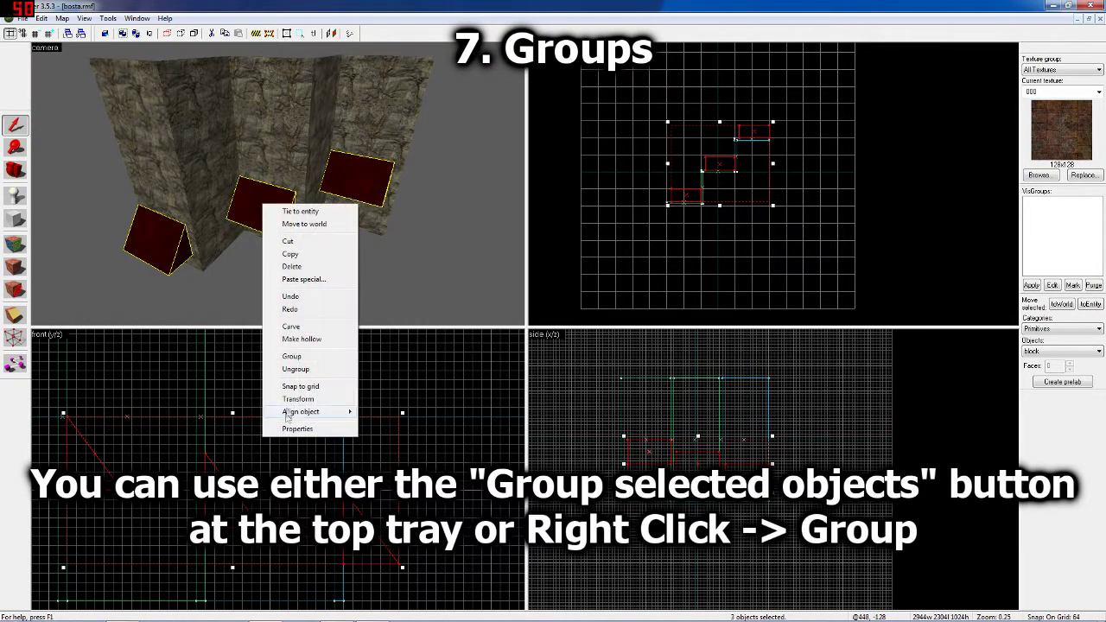
{"action": "left_click", "coordinate": [299, 357]}
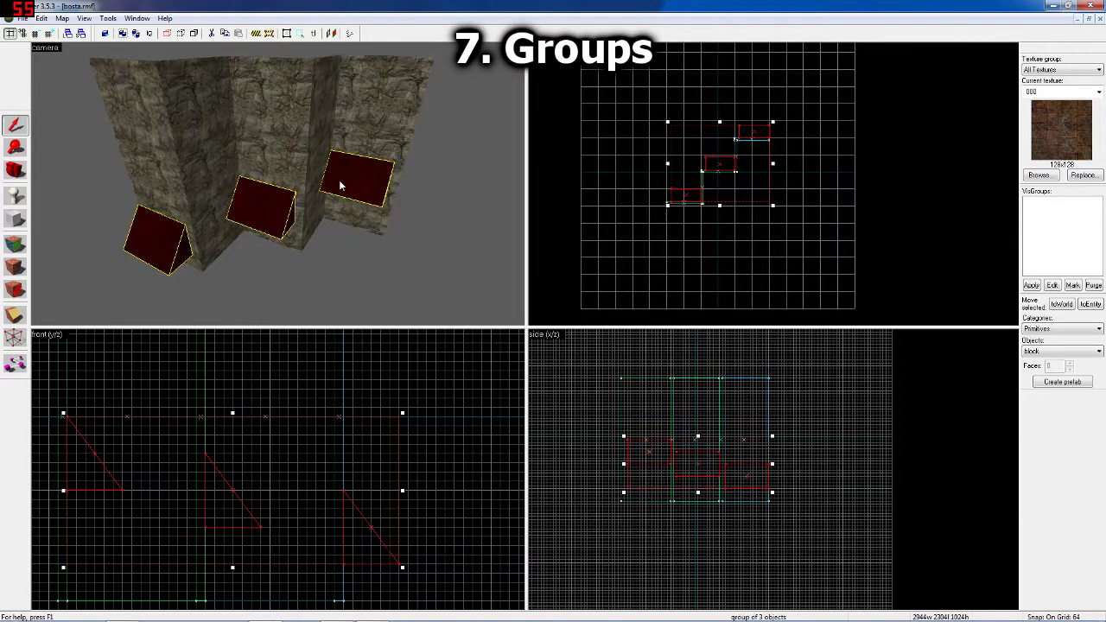
{"action": "right_click", "coordinate": [309, 444]}
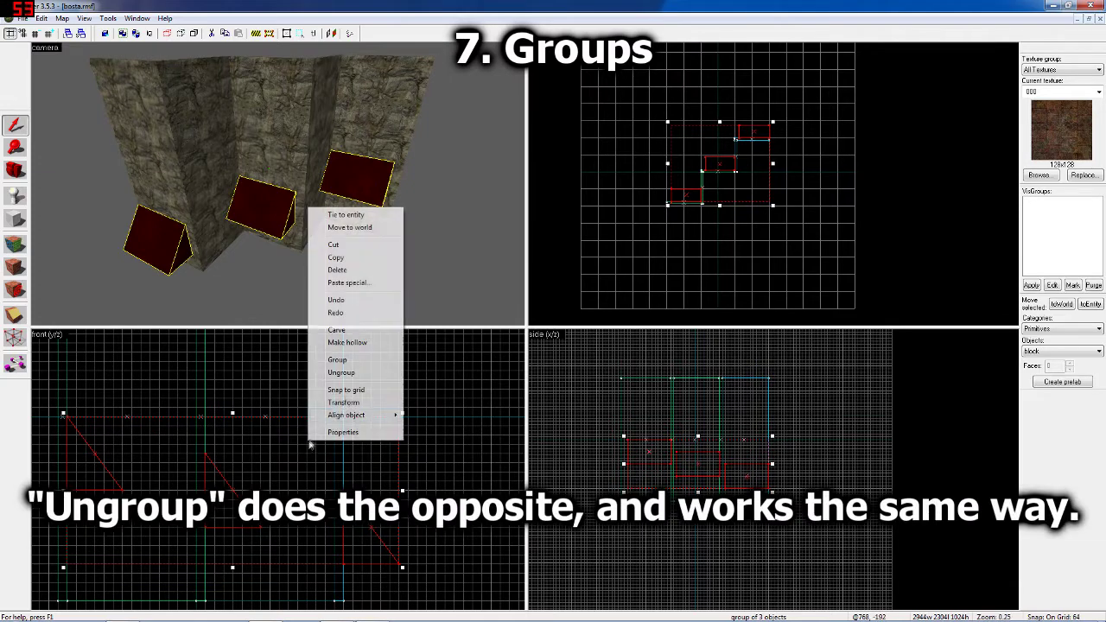
{"action": "left_click", "coordinate": [357, 375]}
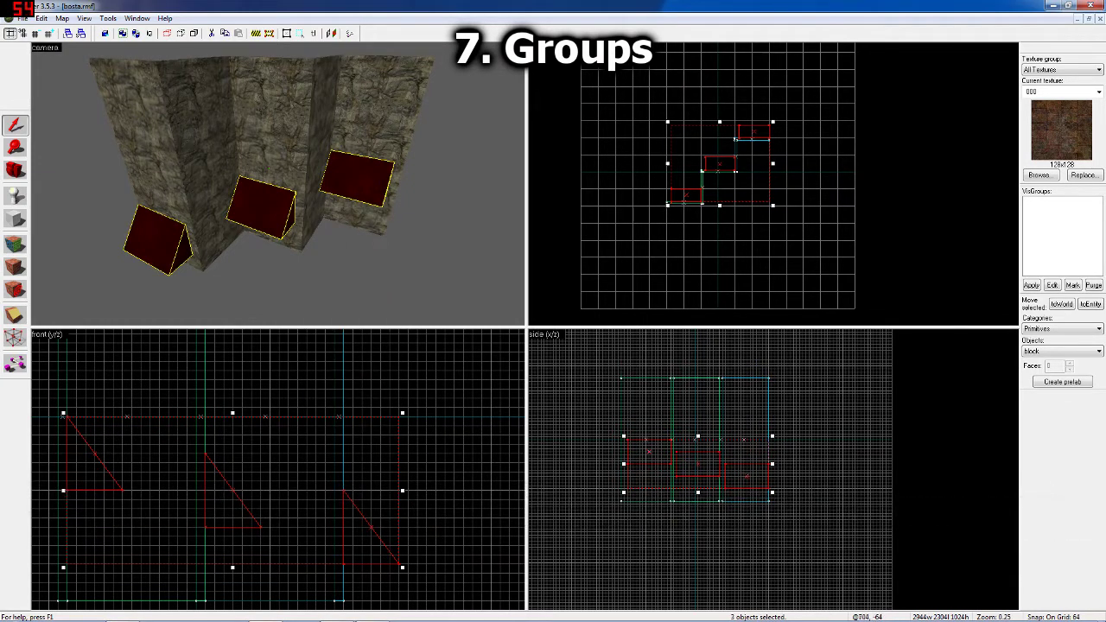
{"action": "left_click", "coordinate": [372, 418]}
- Select the five stone wall pieces and bind them into one group
{"action": "left_click", "coordinate": [350, 177]}
{"action": "key", "text": "Escape"}
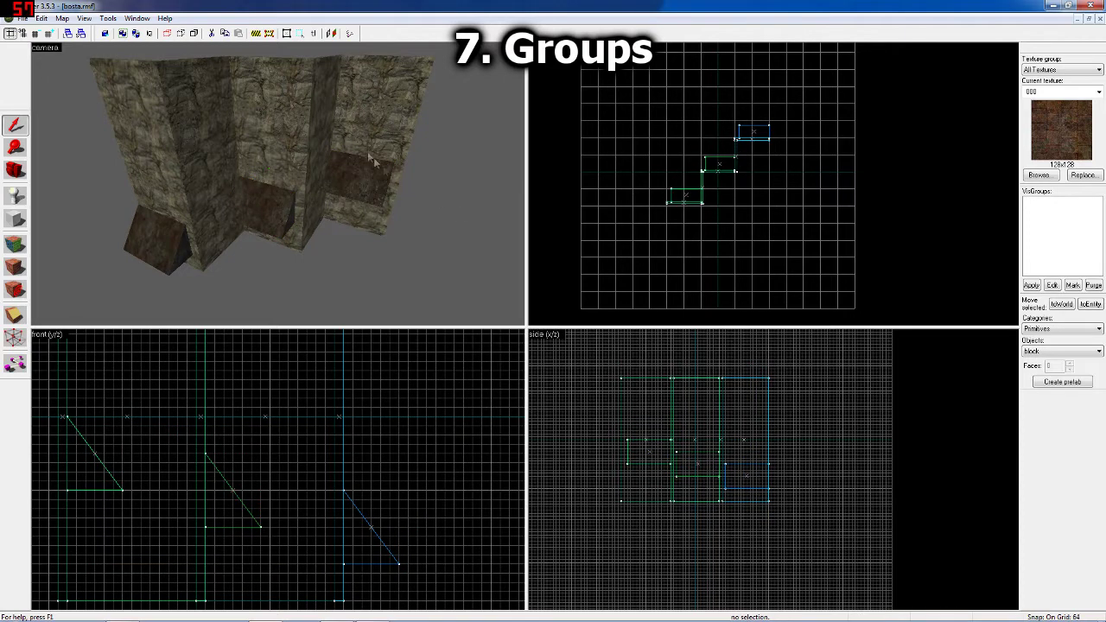
{"action": "left_click", "coordinate": [306, 130]}
{"action": "left_click", "coordinate": [203, 113], "text": "ctrl"}
{"action": "left_click", "coordinate": [150, 77], "text": "ctrl"}
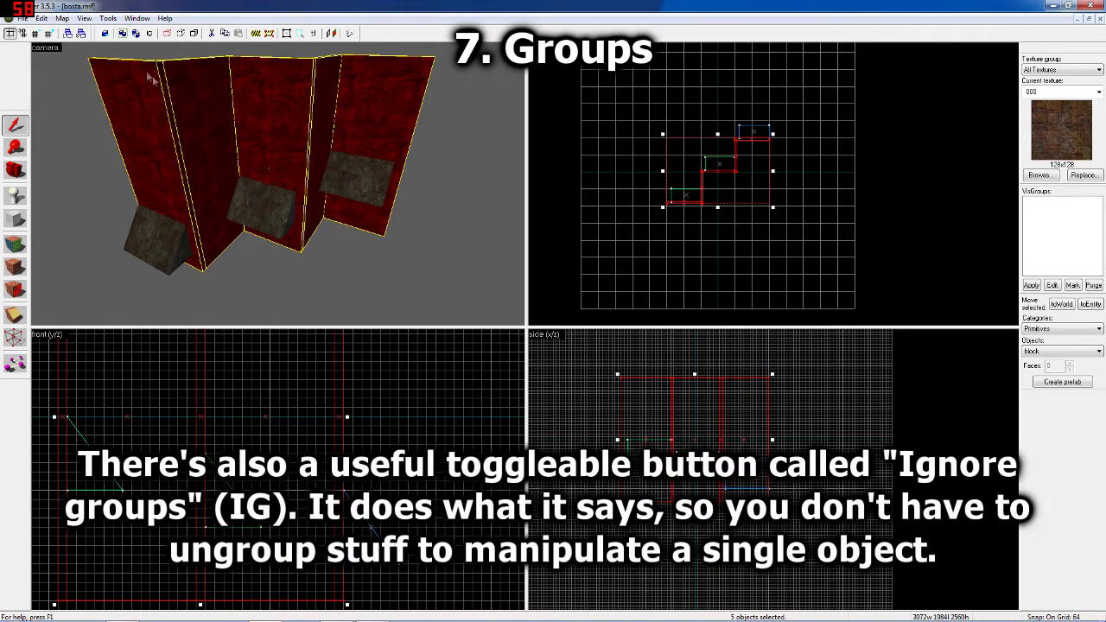
{"action": "right_click", "coordinate": [247, 202]}
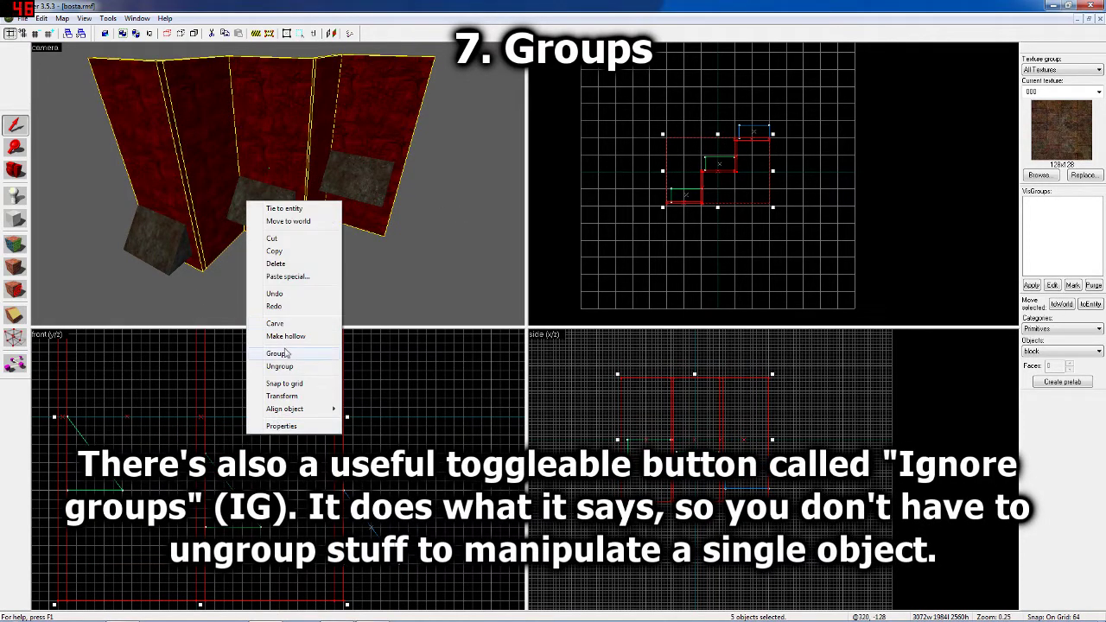
{"action": "left_click", "coordinate": [285, 353]}
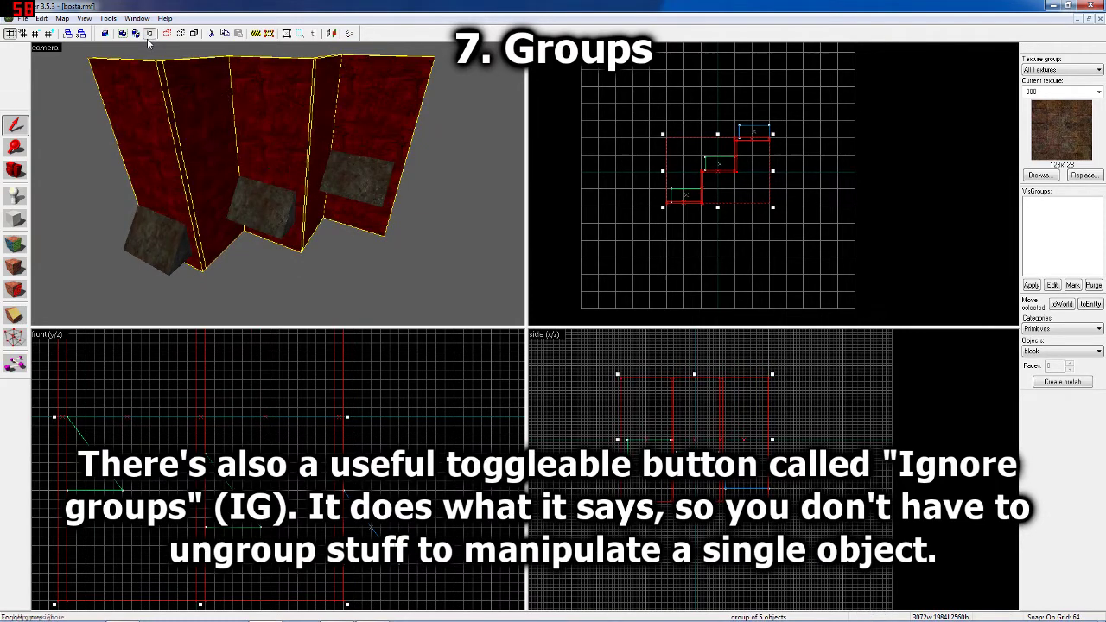
{"action": "left_click", "coordinate": [90, 124]}
{"action": "left_click", "coordinate": [342, 115]}
{"action": "key", "text": "Escape"}
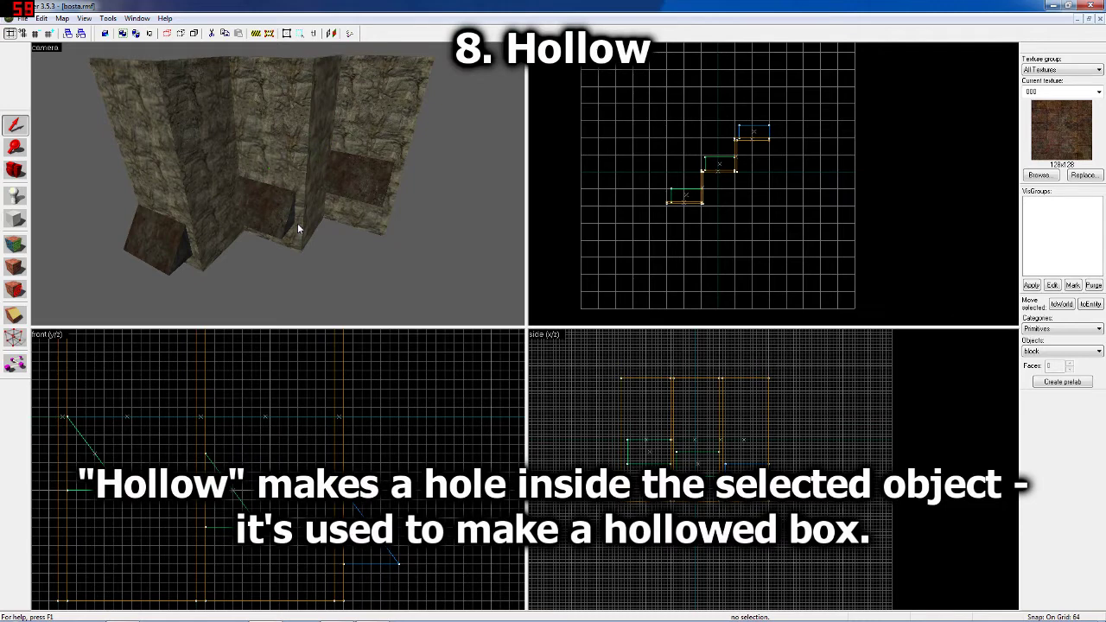
- Draw a large block with the Block tool that encloses all the stone walls
{"action": "left_click", "coordinate": [18, 224]}
{"action": "scroll", "coordinate": [247, 444], "scroll_direction": "up", "scroll_amount": 2}
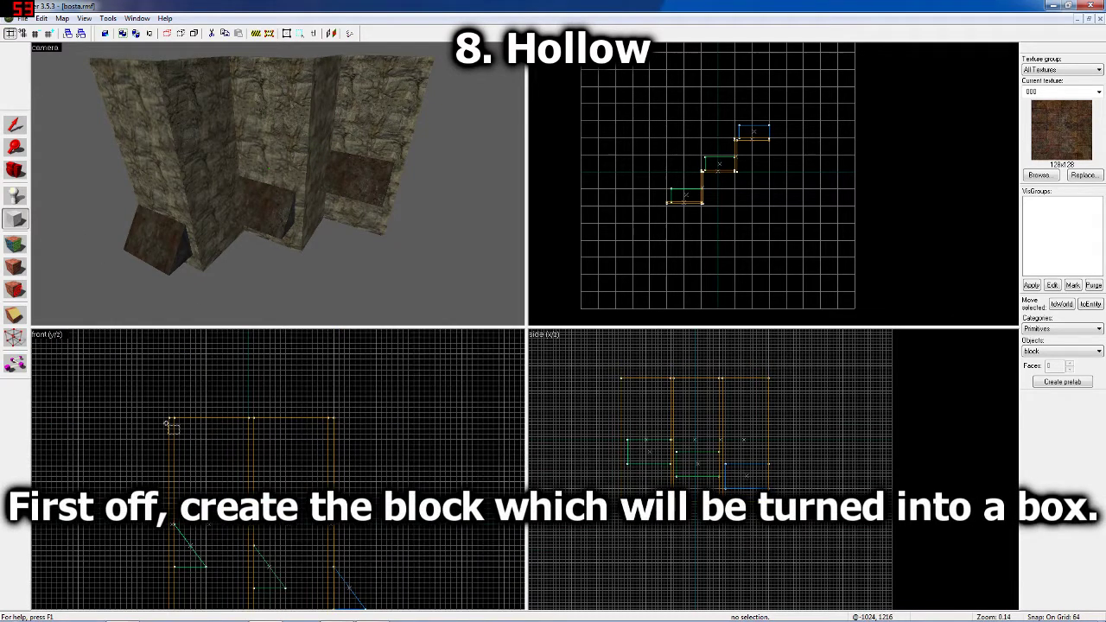
{"action": "left_click_drag", "start_coordinate": [169, 419], "coordinate": [421, 566]}
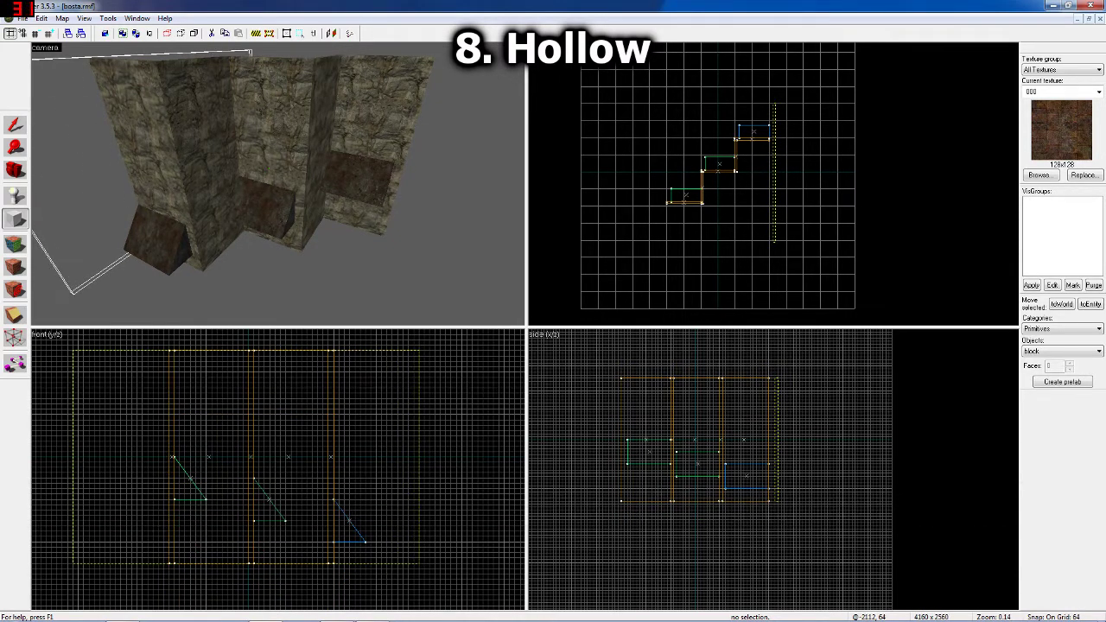
{"action": "scroll", "coordinate": [721, 184], "scroll_direction": "down", "scroll_amount": 2}
{"action": "left_click_drag", "start_coordinate": [553, 63], "coordinate": [796, 306]}
{"action": "key", "text": "Return"}
- Hollow the large block outward into a room shell with -64 wall thickness
{"action": "key", "text": "shift+s"}
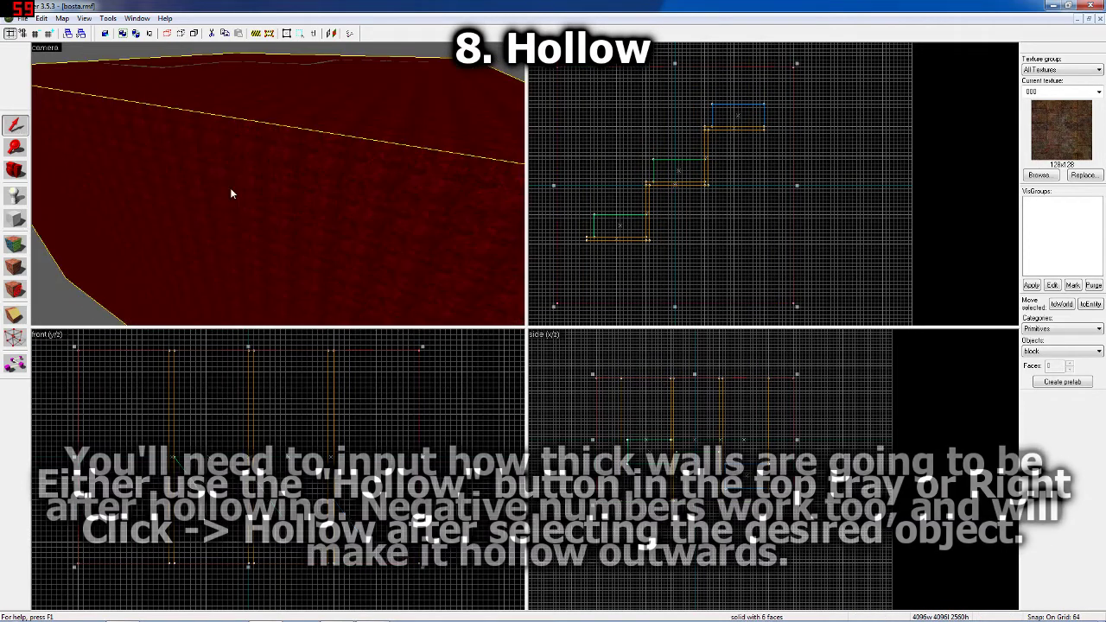
{"action": "right_click", "coordinate": [241, 168]}
{"action": "left_click", "coordinate": [272, 317]}
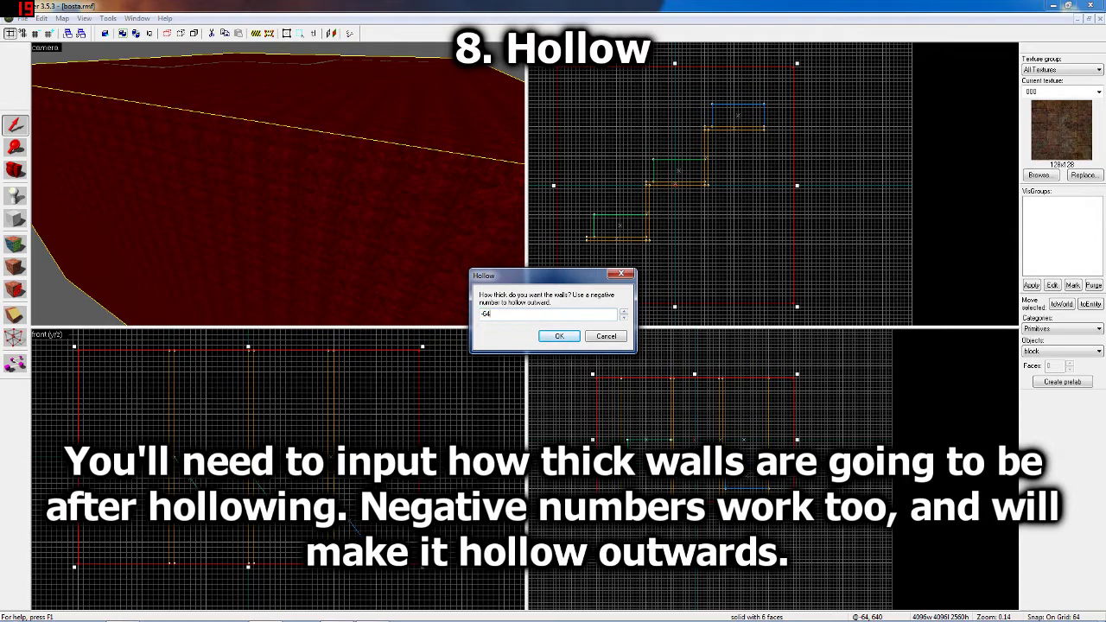
{"action": "key", "text": "Return"}
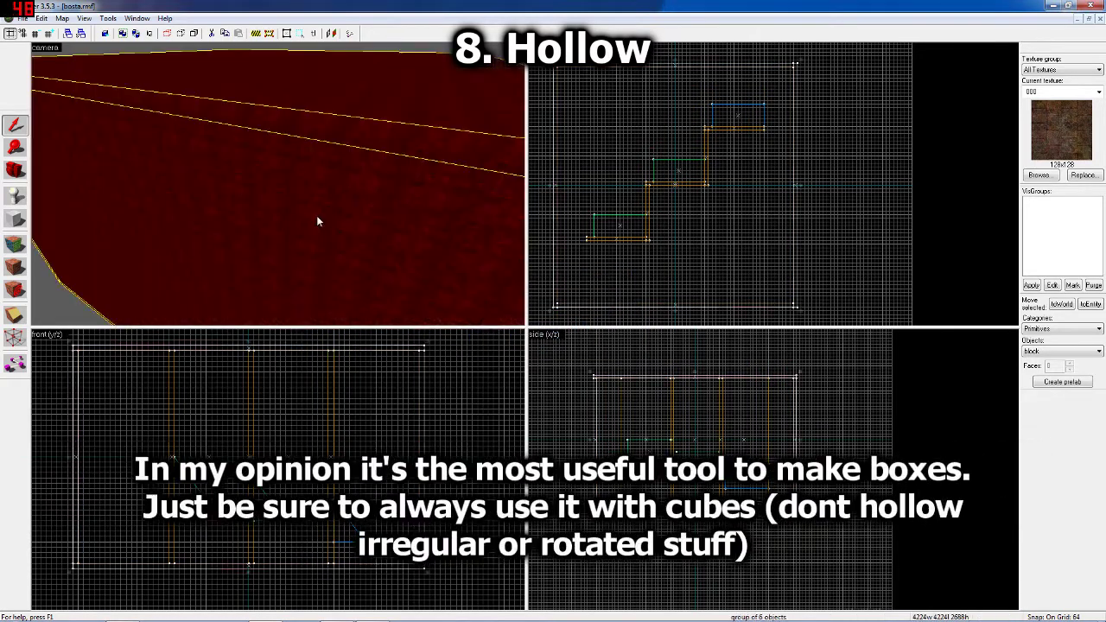
- Look around the hollowed room shell and the stone pillars in the 3D view
{"action": "left_click_drag", "start_coordinate": [317, 222], "coordinate": [363, 222]}
{"action": "key", "text": "shift+a"}
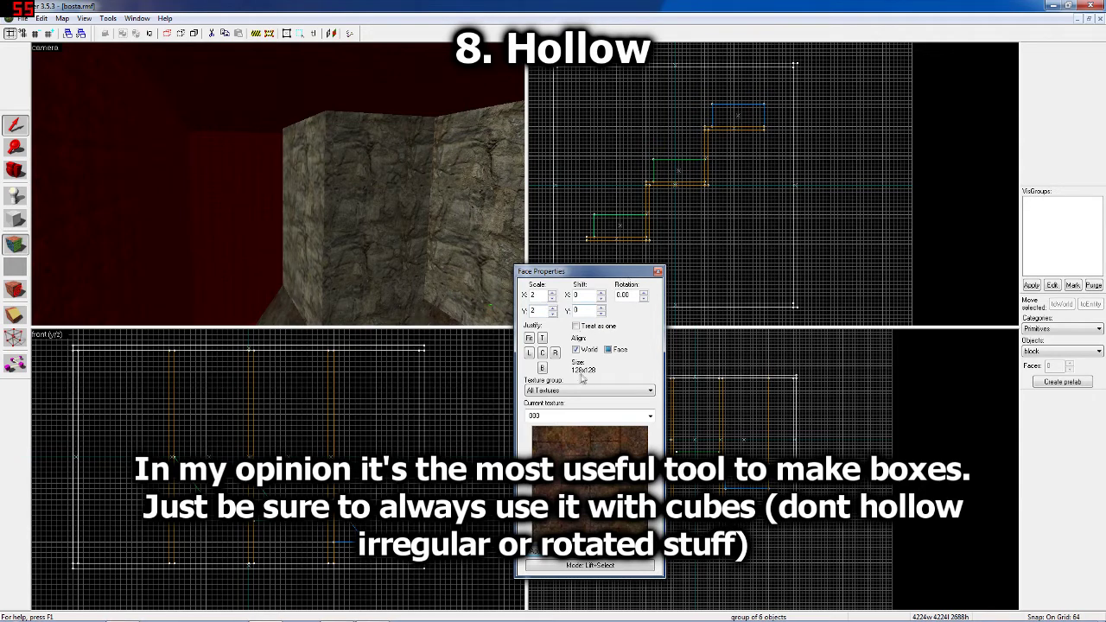
{"action": "left_click", "coordinate": [658, 272]}
{"action": "key", "text": "Up"}
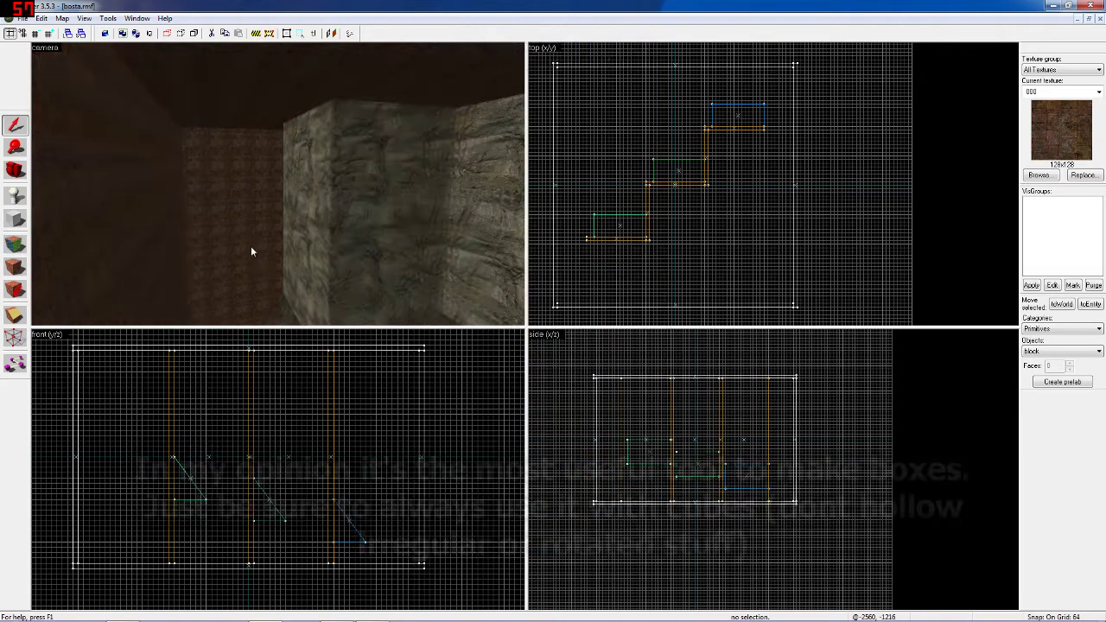
{"action": "key", "text": "Up"}
{"action": "left_click", "coordinate": [387, 269]}
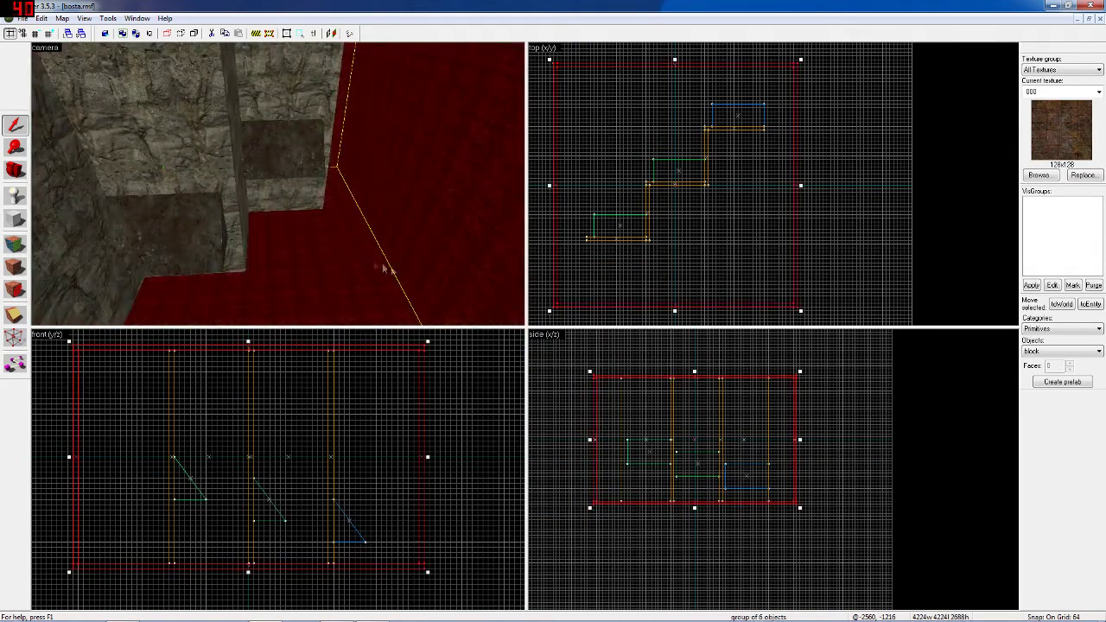
{"action": "key", "text": "Right"}
{"action": "key", "text": "Right"}
{"action": "key", "text": "Right"}
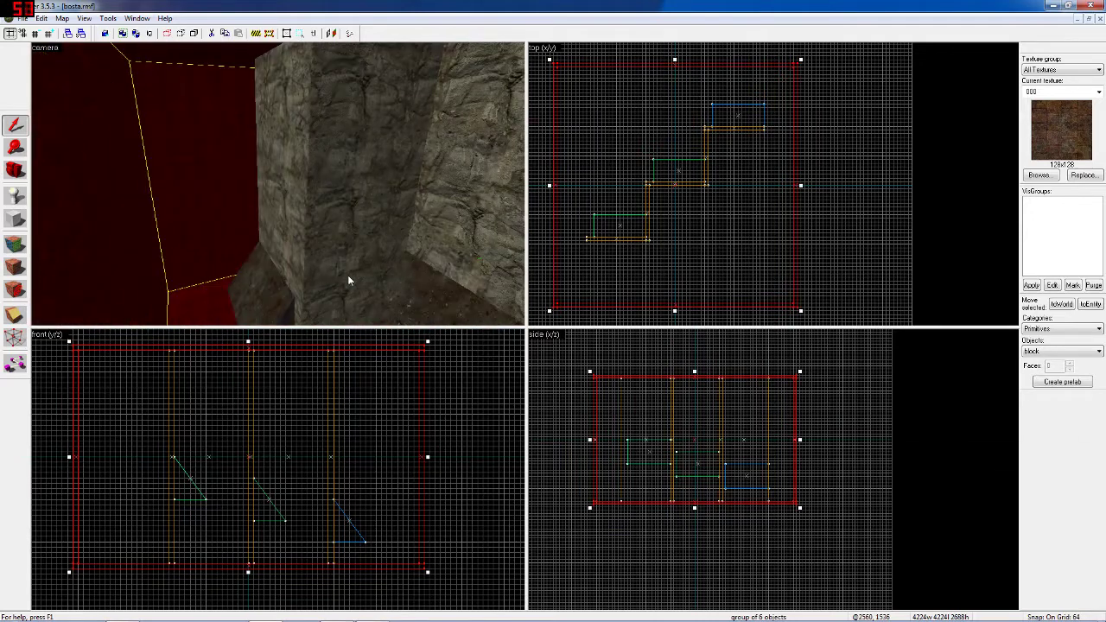
{"action": "key", "text": "Left"}
{"action": "key", "text": "Left"}
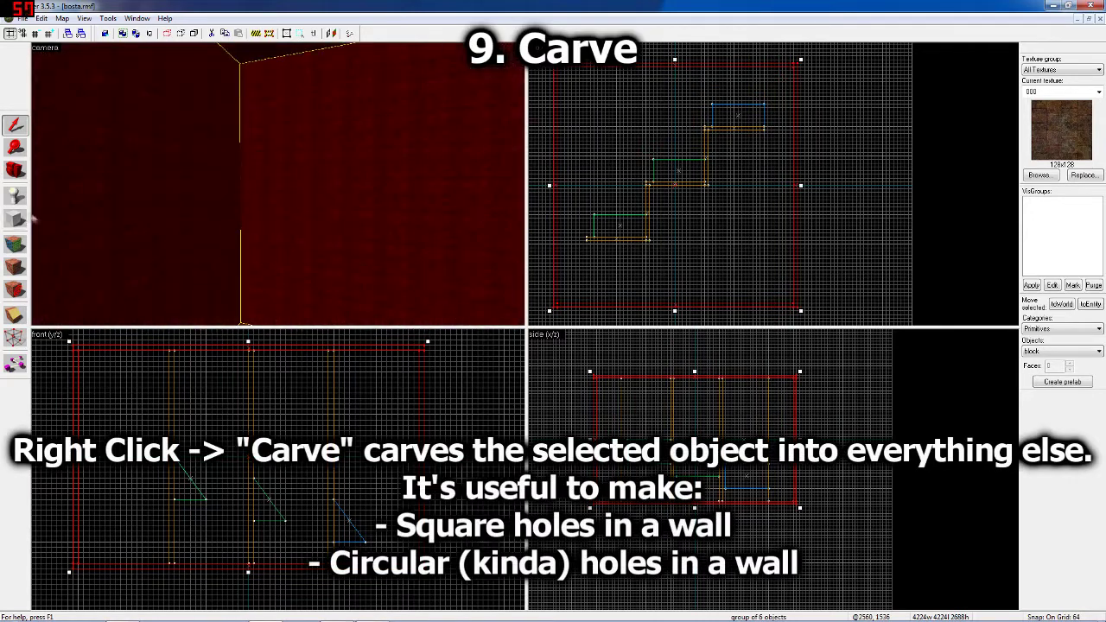
- Carve a rectangular hole through the wall with a thin block, then delete that block
{"action": "left_click", "coordinate": [18, 220]}
{"action": "scroll", "coordinate": [691, 235], "scroll_direction": "up", "scroll_amount": 3}
{"action": "left_click_drag", "start_coordinate": [688, 232], "coordinate": [834, 249]}
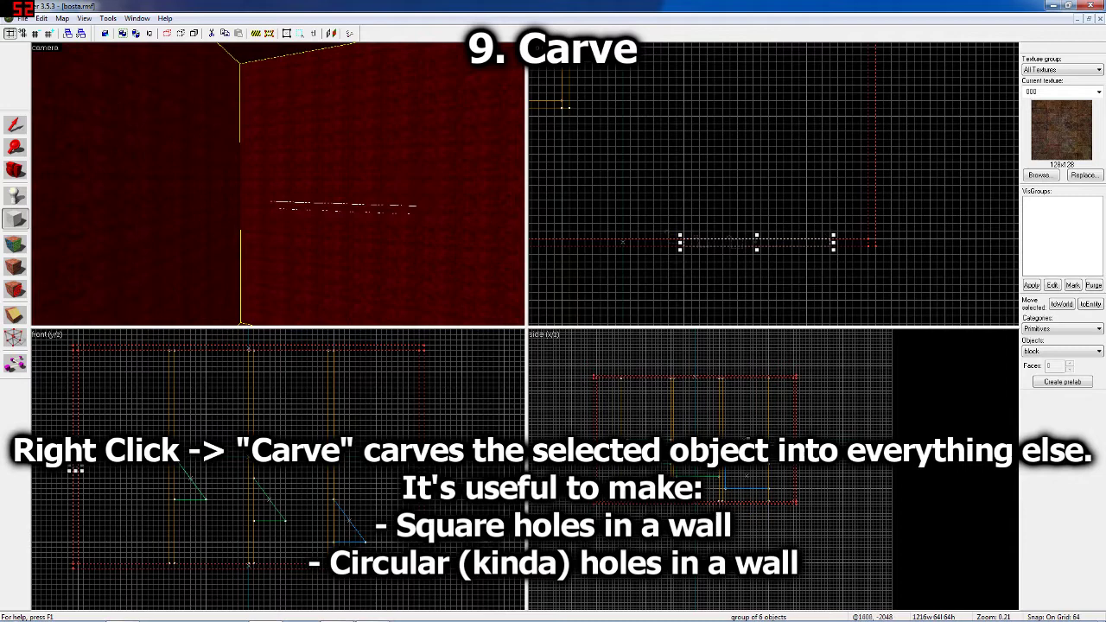
{"action": "scroll", "coordinate": [85, 473], "scroll_direction": "up", "scroll_amount": 2}
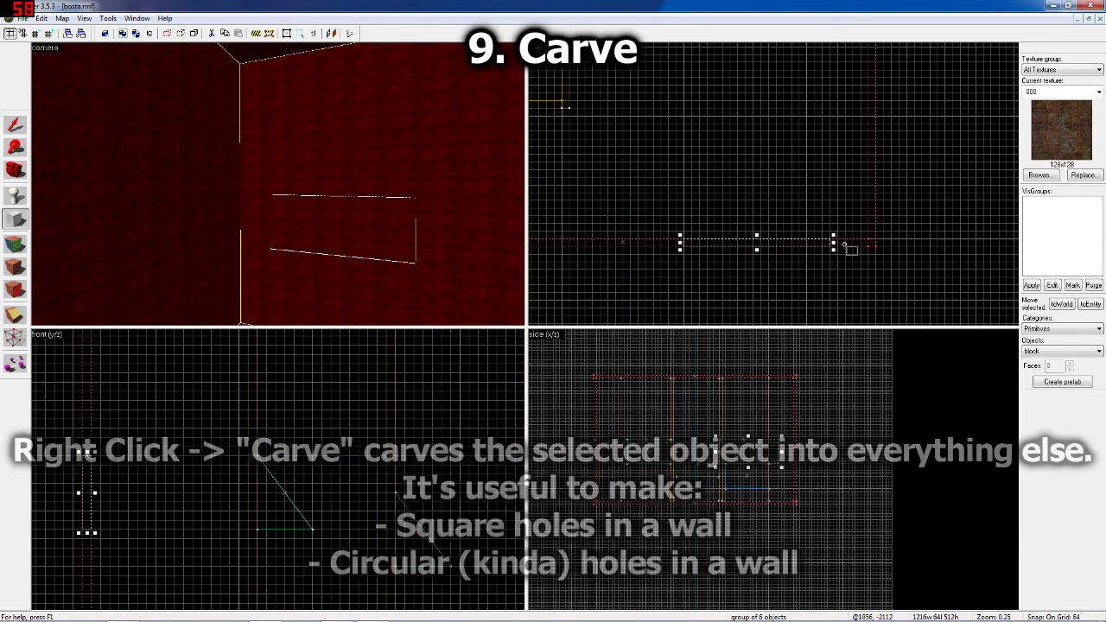
{"action": "left_click_drag", "start_coordinate": [834, 243], "coordinate": [810, 242]}
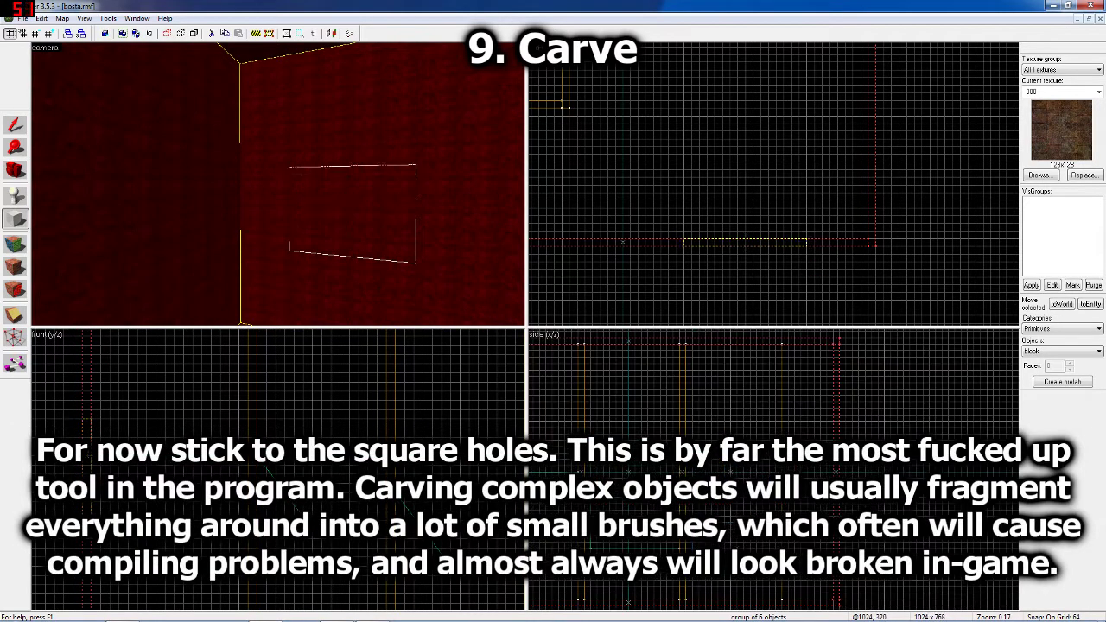
{"action": "key", "text": "Return"}
{"action": "key", "text": "shift+s"}
{"action": "right_click", "coordinate": [712, 260]}
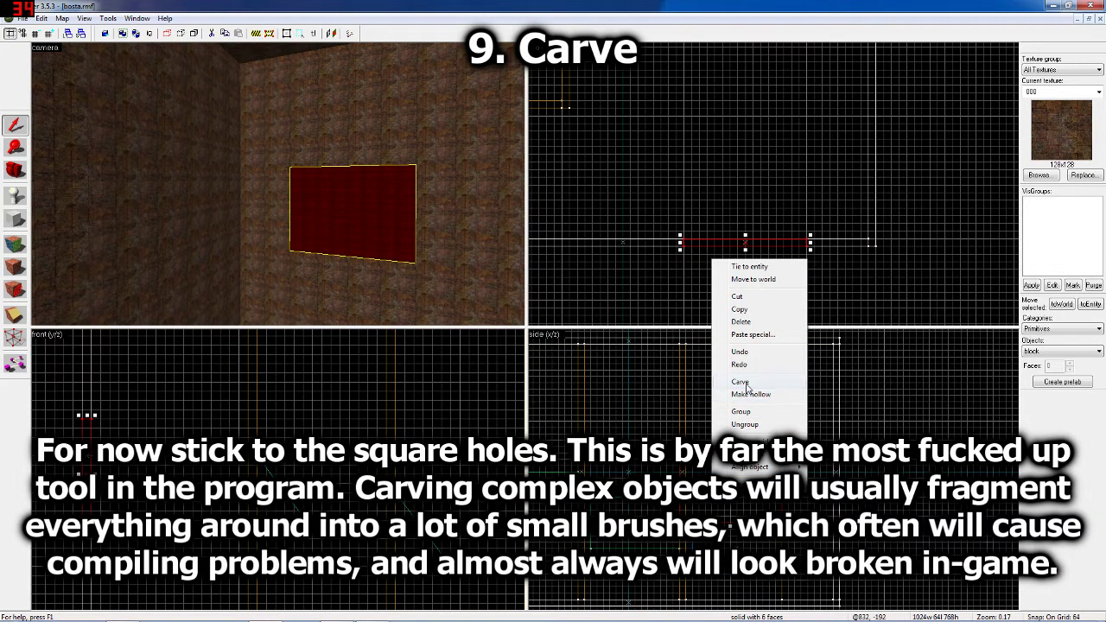
{"action": "left_click", "coordinate": [748, 386]}
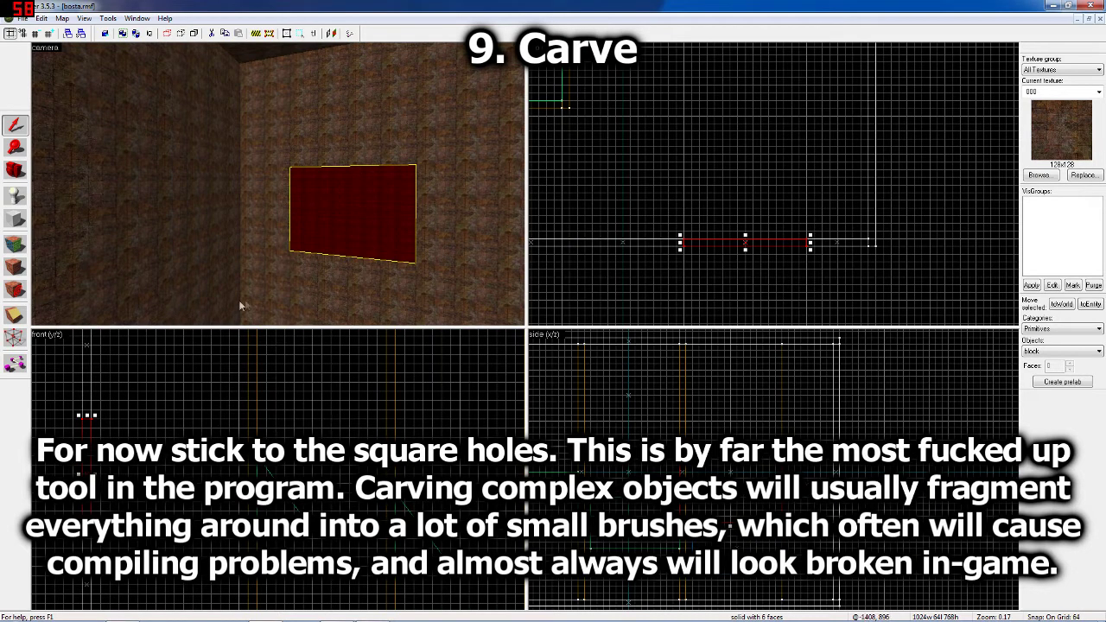
{"action": "key", "text": "Delete"}
- Fly the 3D camera through the wall hole toward the stone pillars
{"action": "key", "text": "w"}
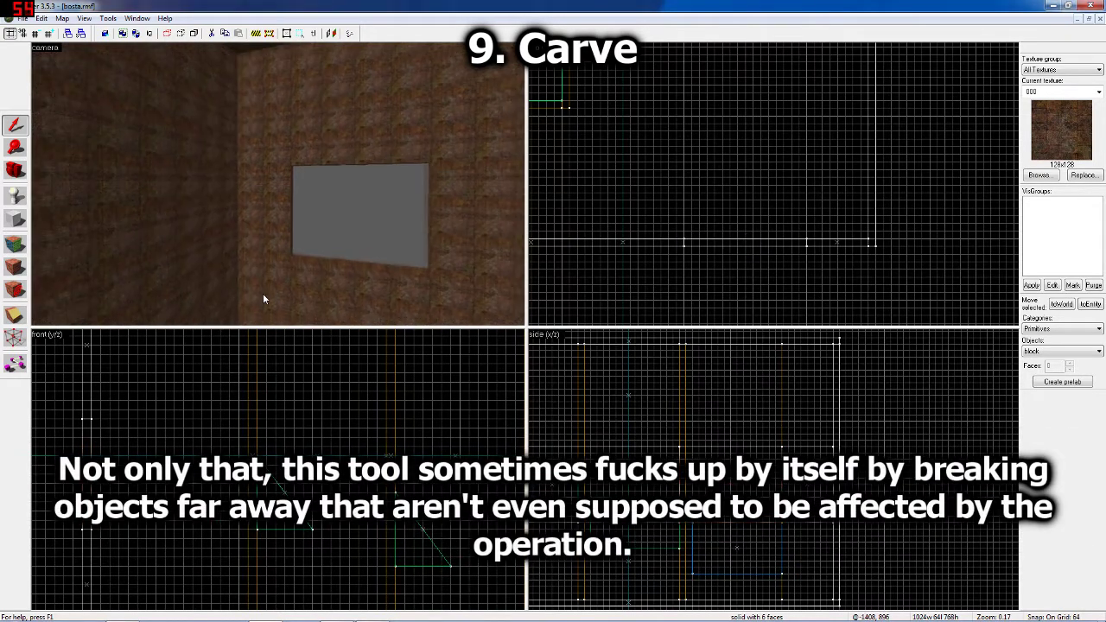
{"action": "key", "text": "s"}
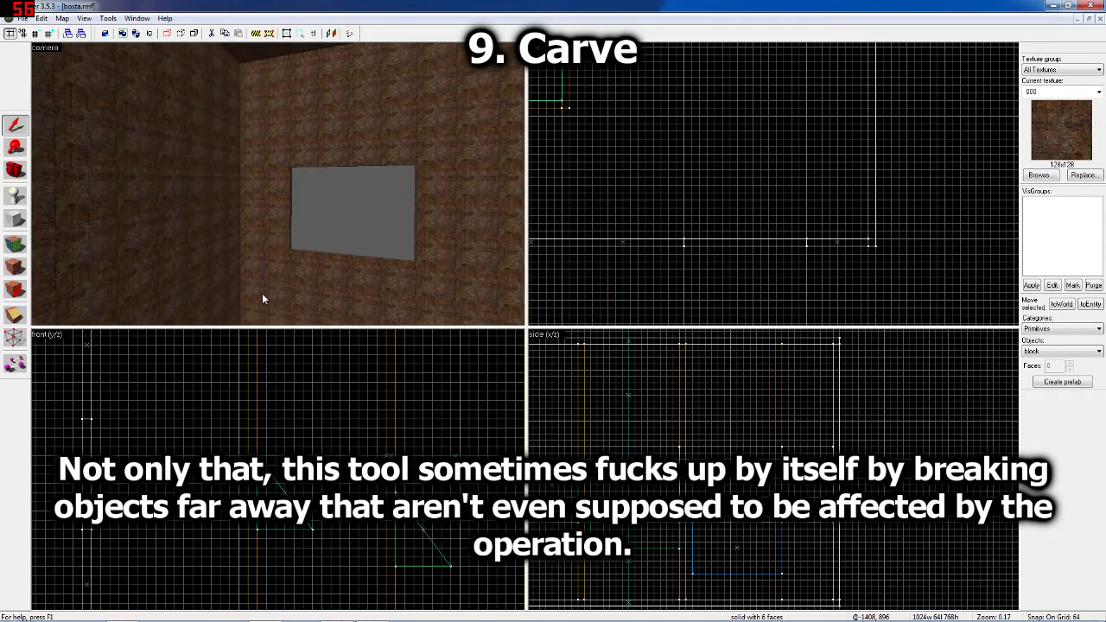
{"action": "key", "text": "w"}
{"action": "key", "text": "Right"}
{"action": "key", "text": "Left"}
{"action": "key", "text": "w"}
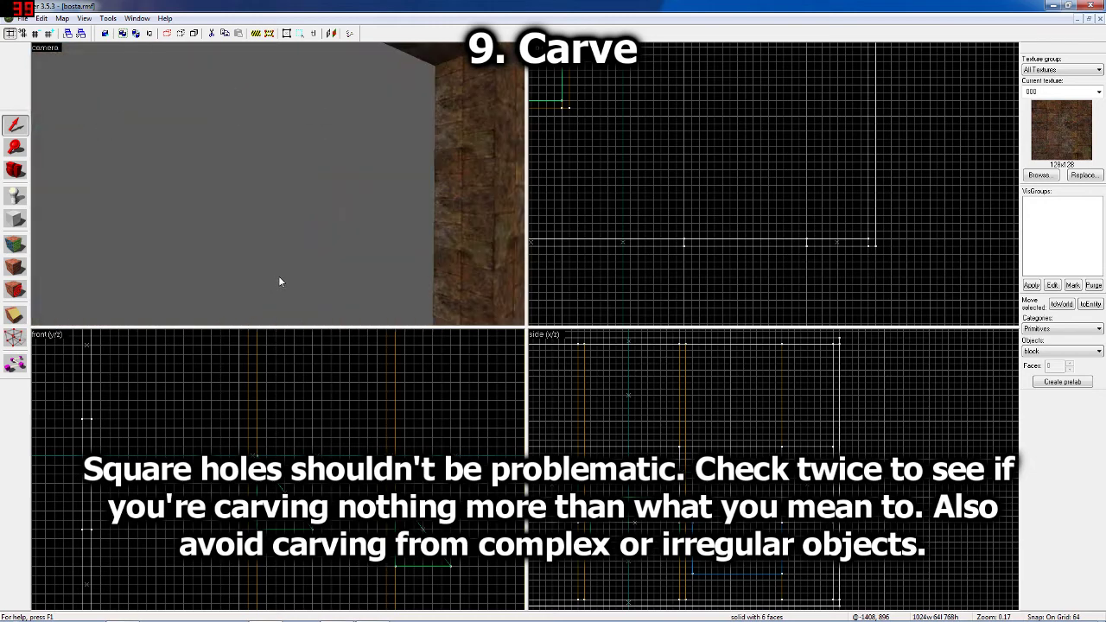
{"action": "key", "text": "Left"}
{"action": "key", "text": "w"}
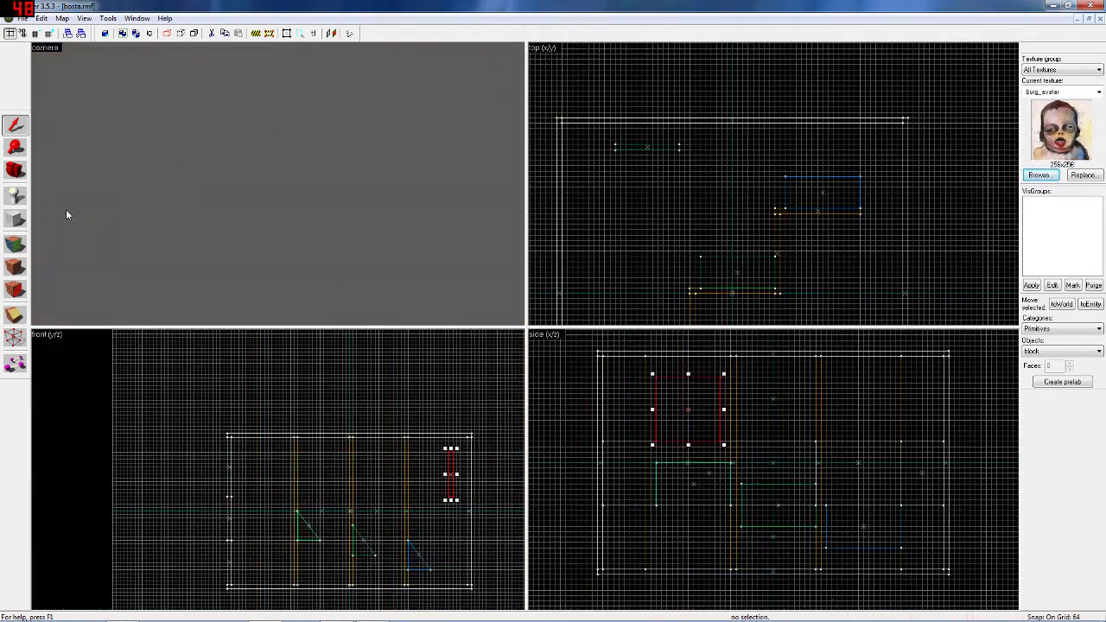
- Apply the burg_avatar portrait texture to the brush face and Fit it to fill the face
{"action": "right_click", "coordinate": [233, 240]}
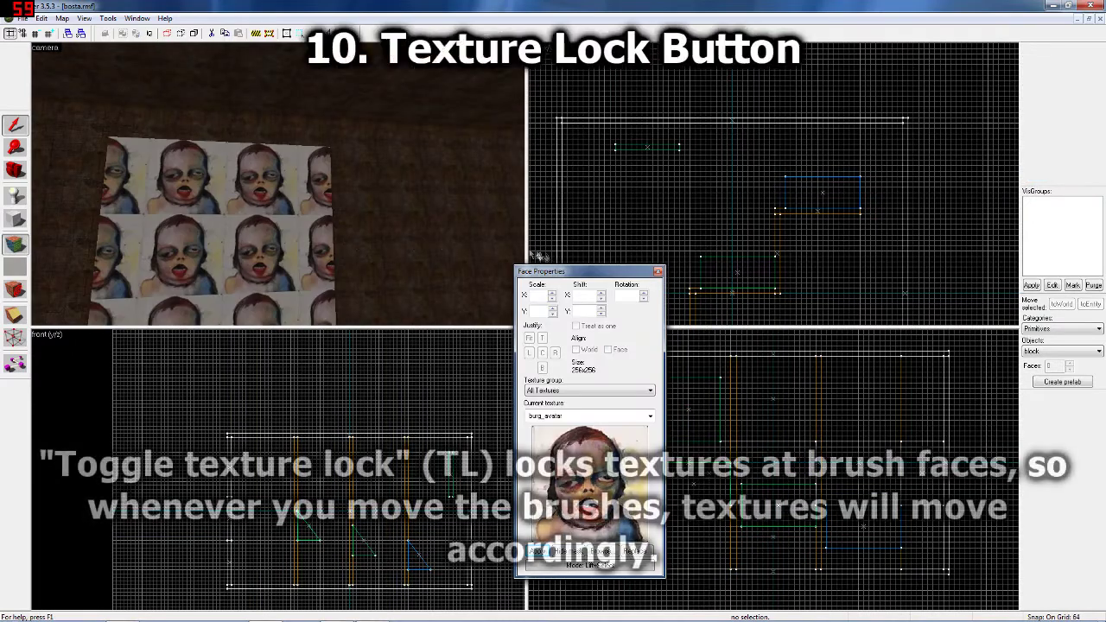
{"action": "left_click", "coordinate": [223, 255]}
{"action": "left_click", "coordinate": [530, 338]}
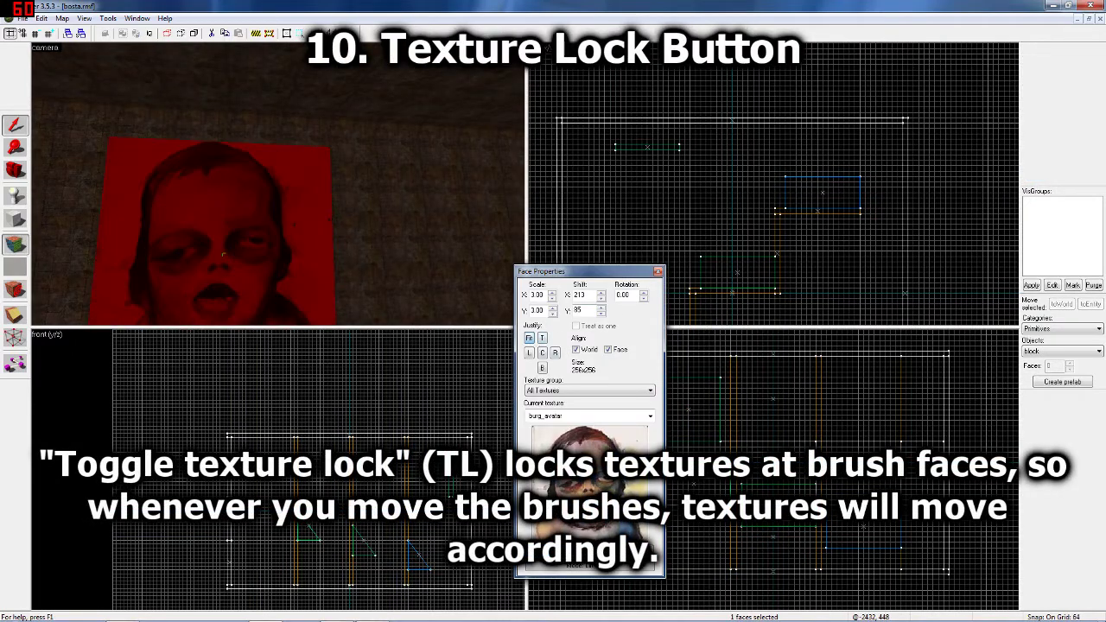
{"action": "left_click", "coordinate": [658, 272]}
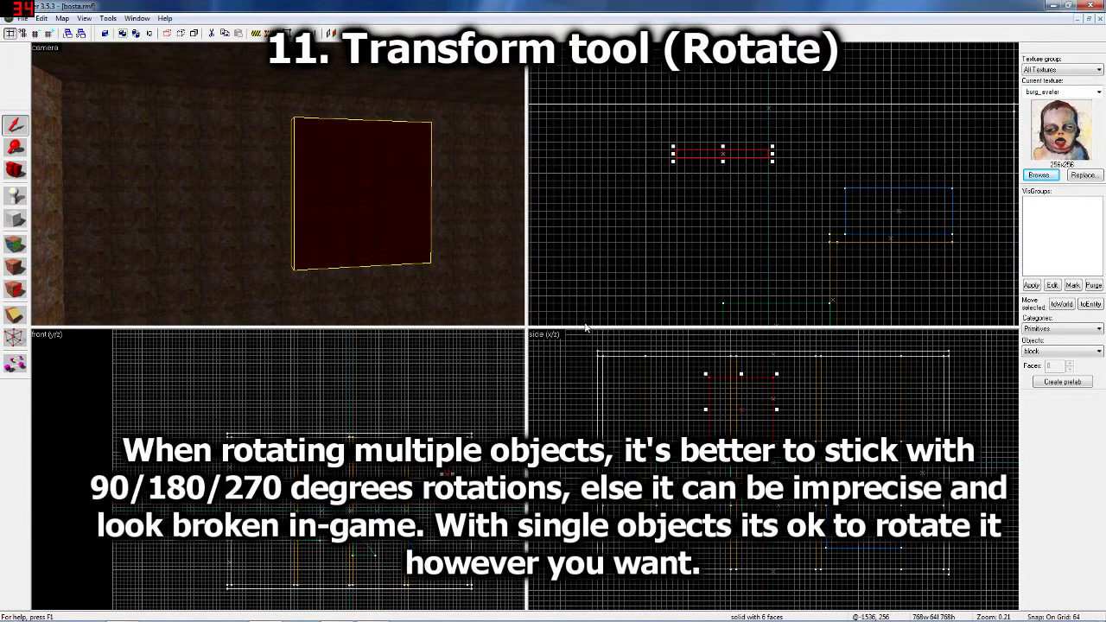
- Test-rotate the portrait brush 90 and then 45 degrees about Z, undoing each
{"action": "key", "text": "s"}
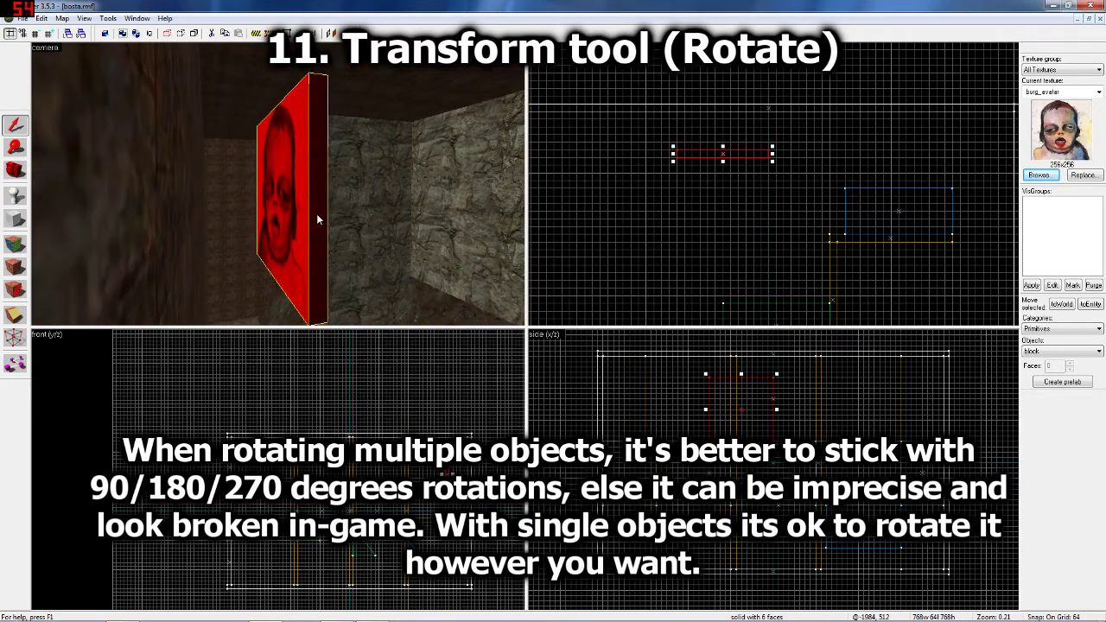
{"action": "key", "text": "Left"}
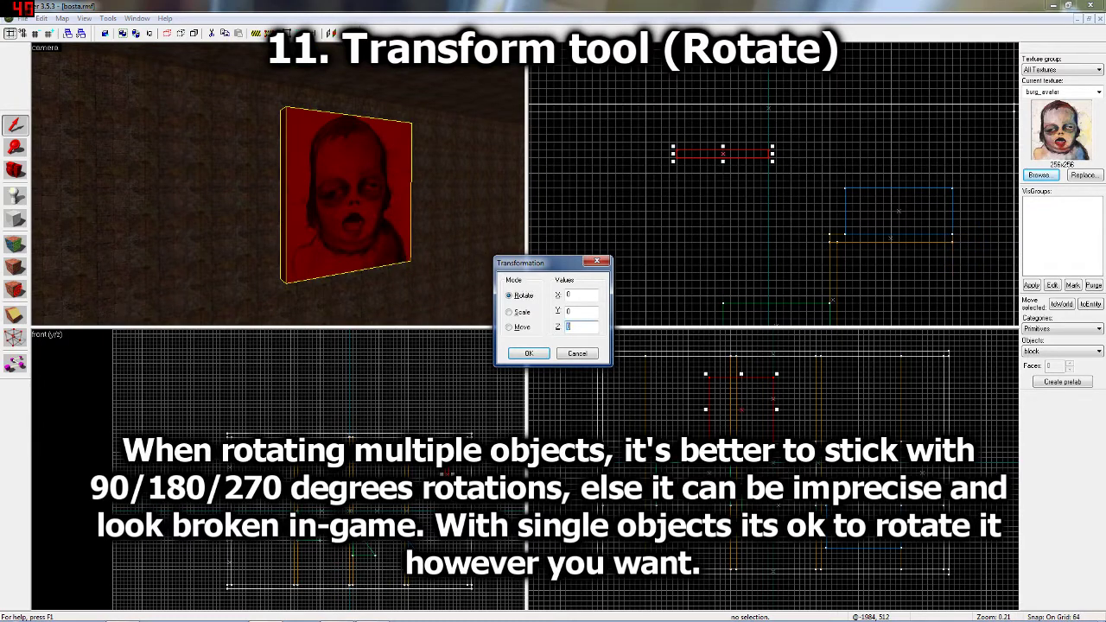
{"action": "type", "text": "90"}
{"action": "left_click", "coordinate": [529, 354]}
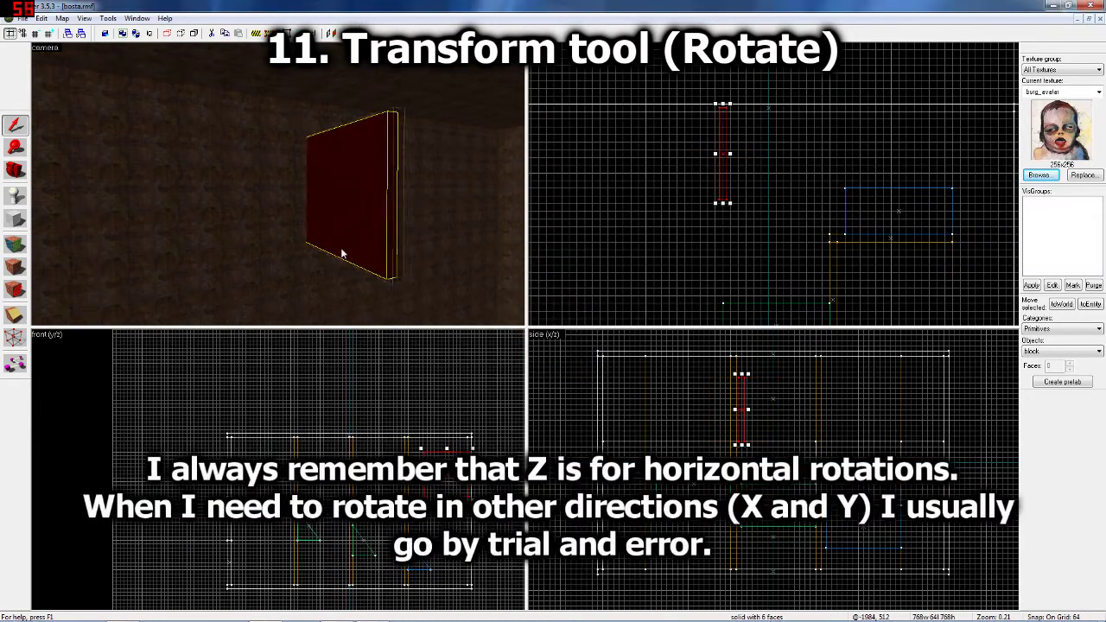
{"action": "key", "text": "ctrl+z"}
{"action": "key", "text": "ctrl+m"}
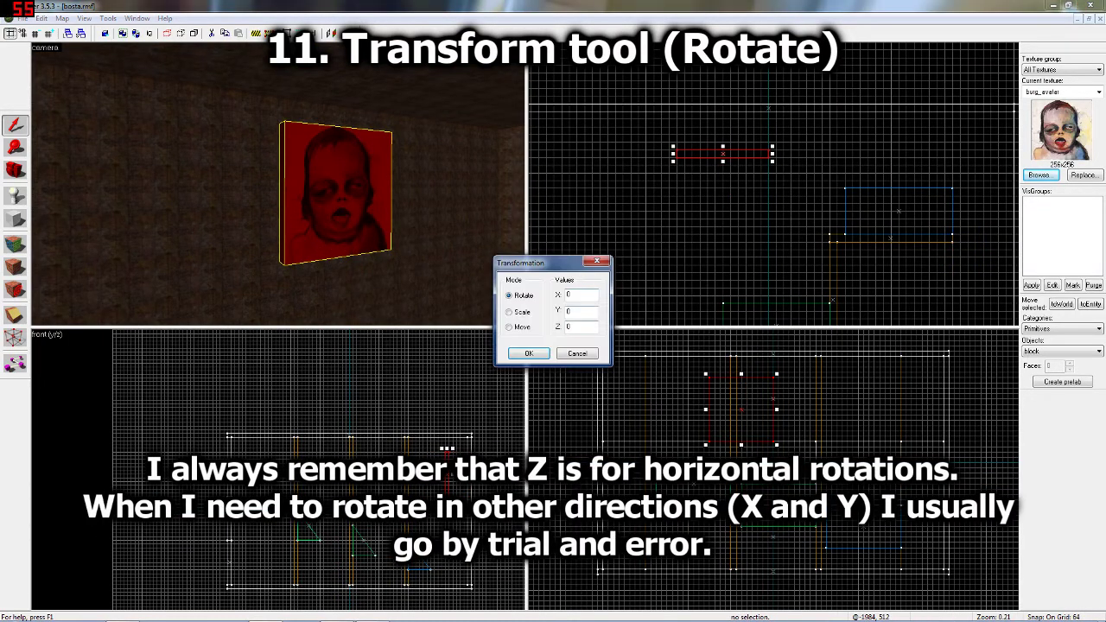
{"action": "key", "text": "Return"}
{"action": "mouse_move", "coordinate": [383, 259]}
{"action": "left_mouse_down"}
{"action": "mouse_move", "coordinate": [332, 229]}
{"action": "mouse_move", "coordinate": [310, 190]}
{"action": "left_mouse_up"}
{"action": "key", "text": "ctrl+z"}
- With Texture Lock enabled, rotate the portrait brush 45 degrees
{"action": "key", "text": "shift+l"}
{"action": "key", "text": "ctrl+m"}
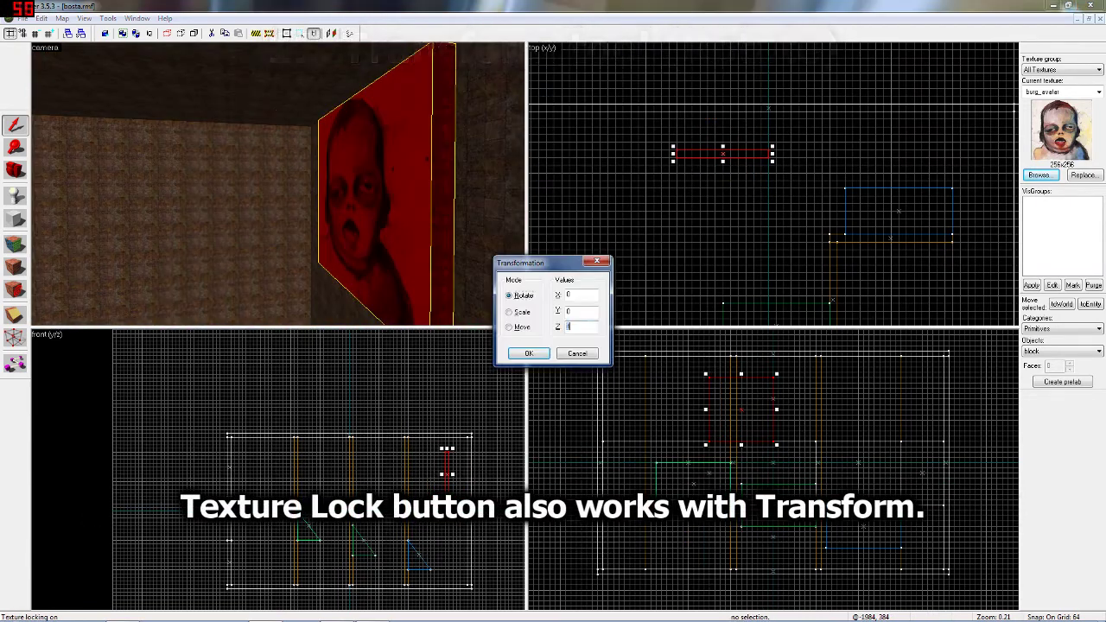
{"action": "type", "text": "45"}
{"action": "key", "text": "Return"}
{"action": "key", "text": "ctrl+m"}
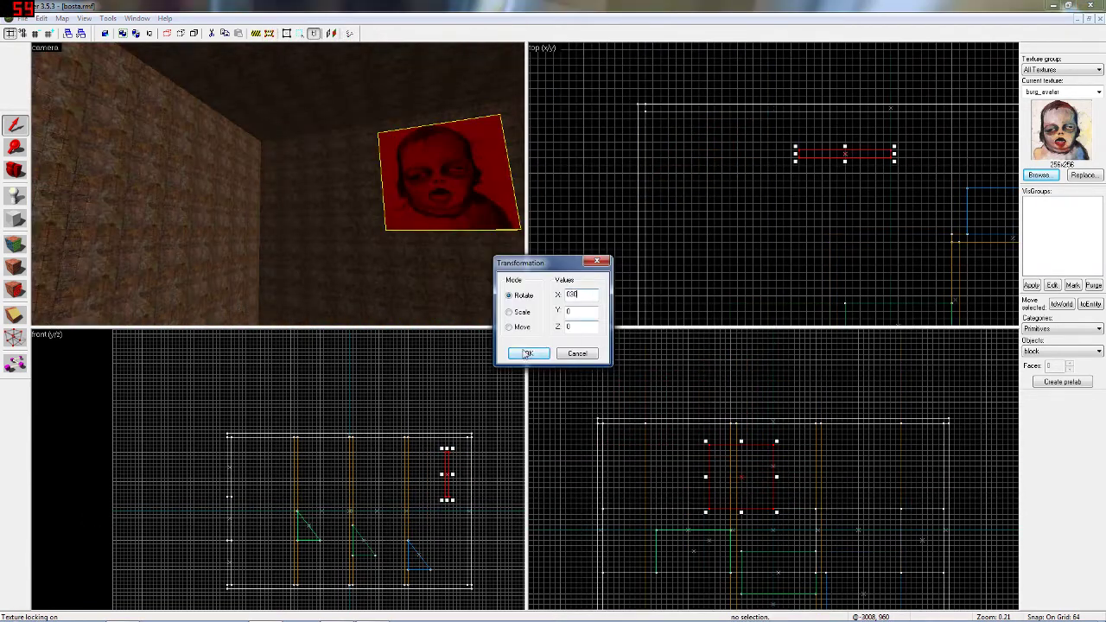
{"action": "left_click", "coordinate": [527, 353]}
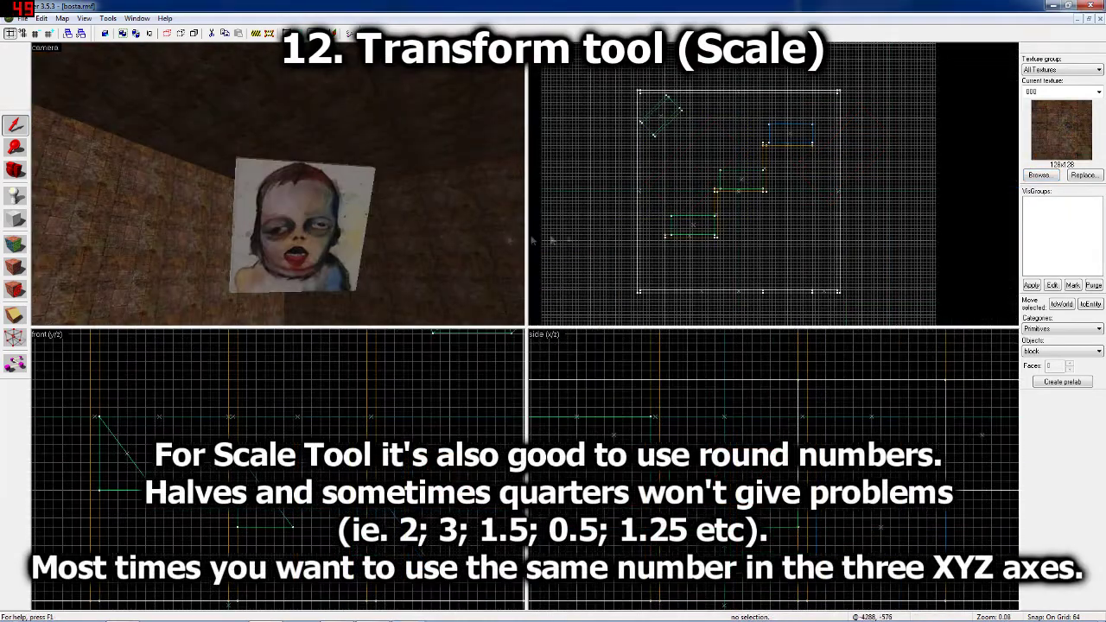
- Scale the portrait brush up by 2, undo it, then scale it down
{"action": "left_click", "coordinate": [305, 212]}
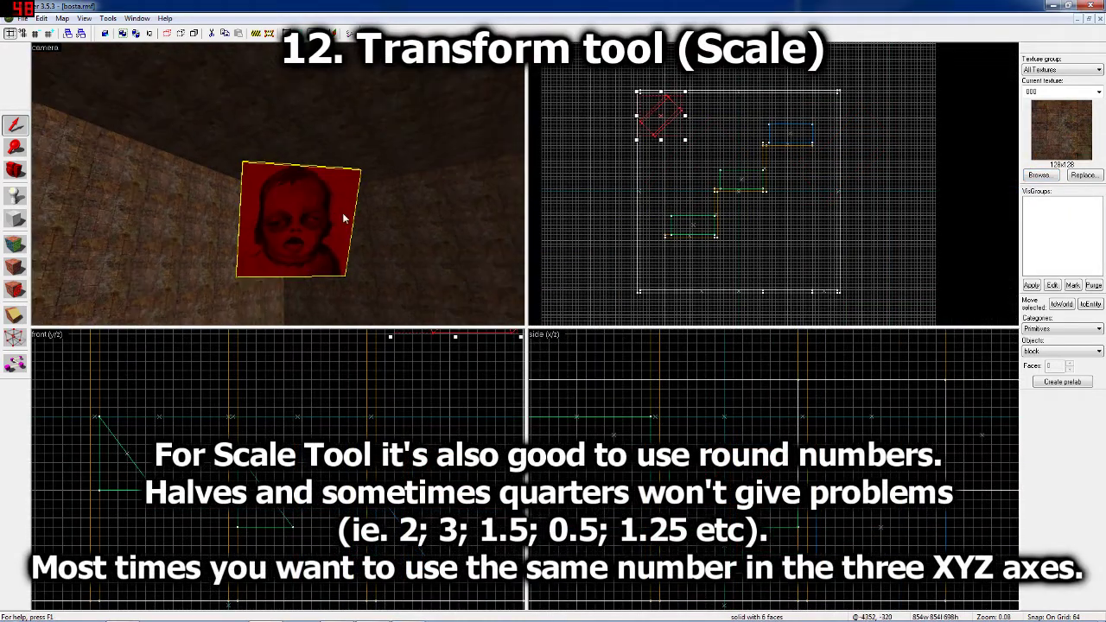
{"action": "key", "text": "ctrl+m"}
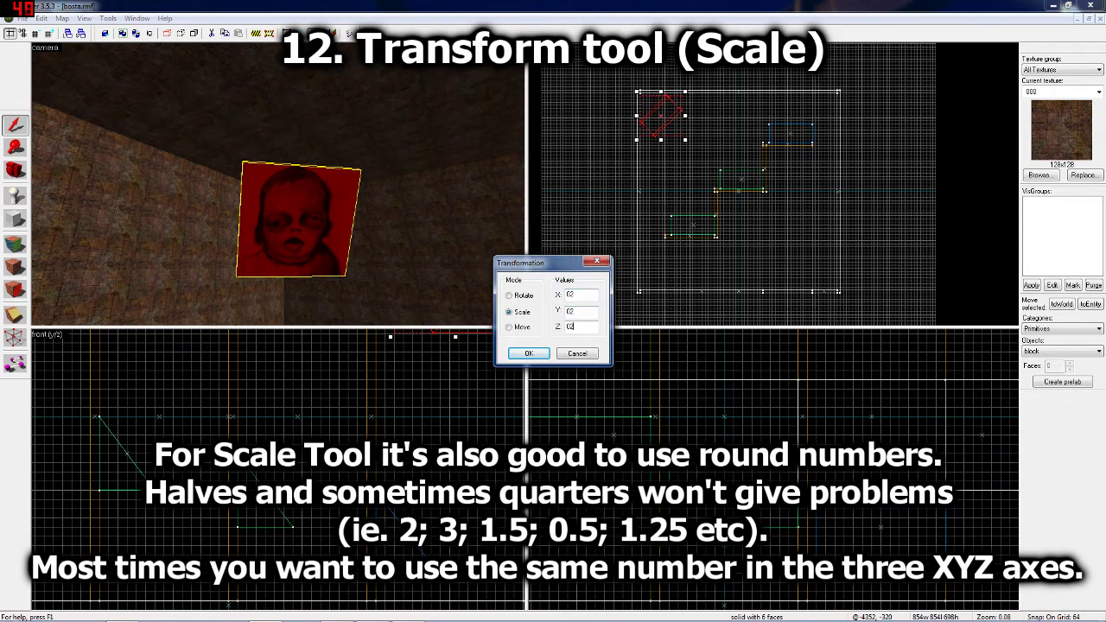
{"action": "key", "text": "Return"}
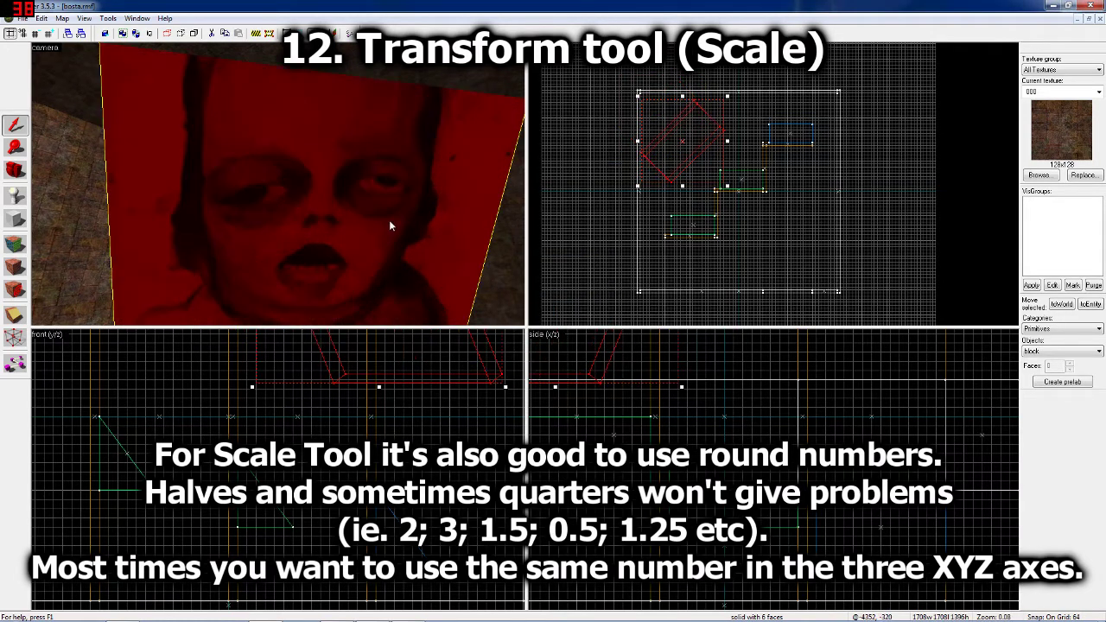
{"action": "left_click_drag", "start_coordinate": [389, 220], "coordinate": [253, 205]}
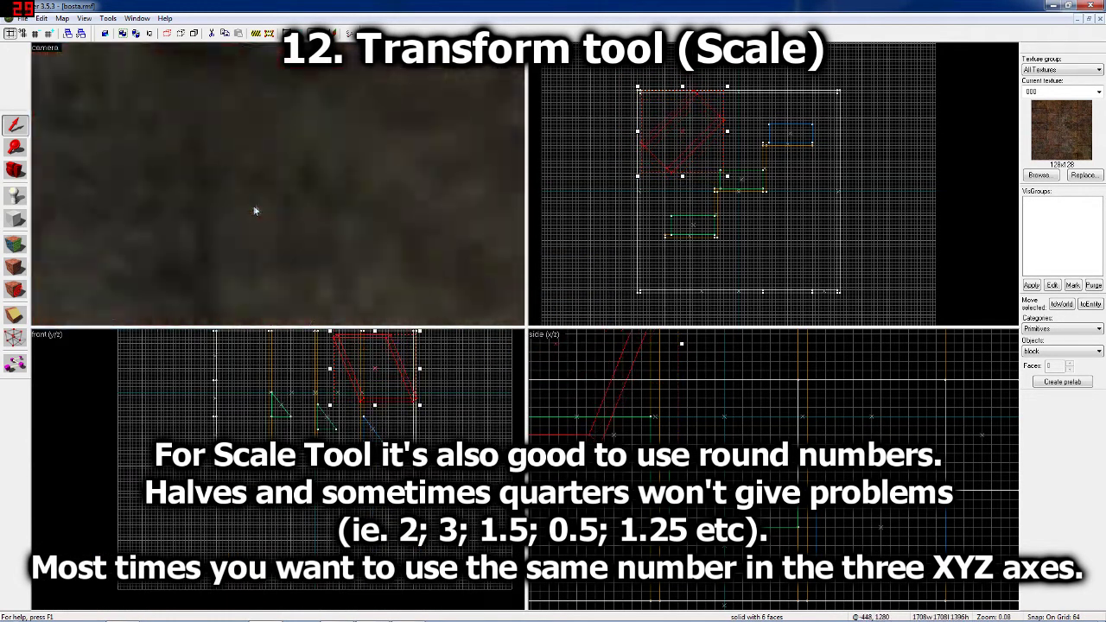
{"action": "key", "text": "Down"}
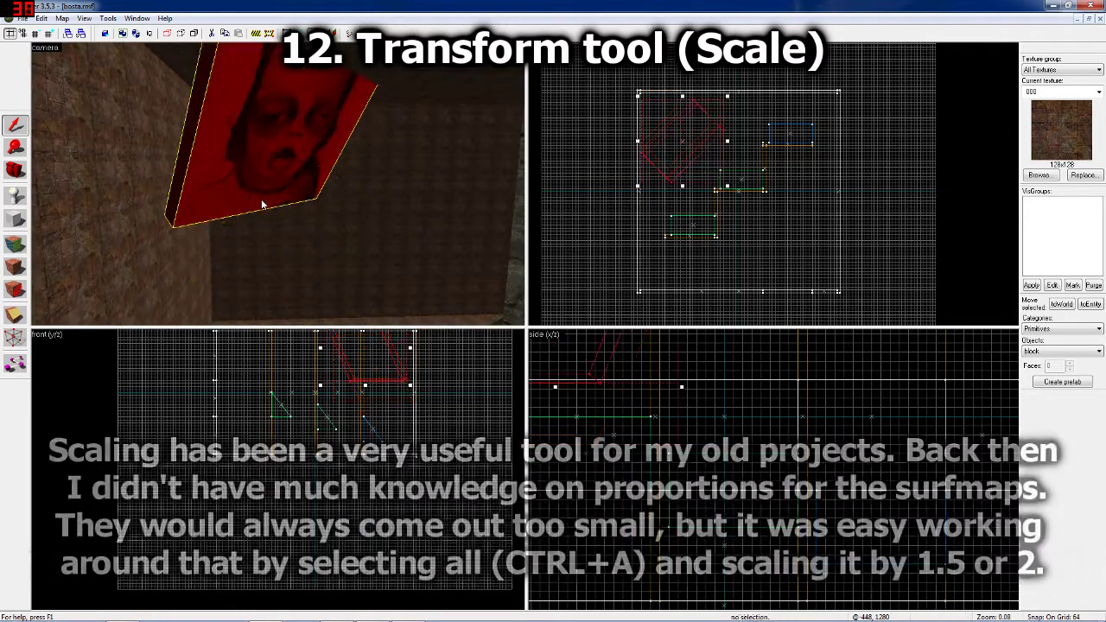
{"action": "key", "text": "ctrl+z"}
{"action": "key", "text": "ctrl+m"}
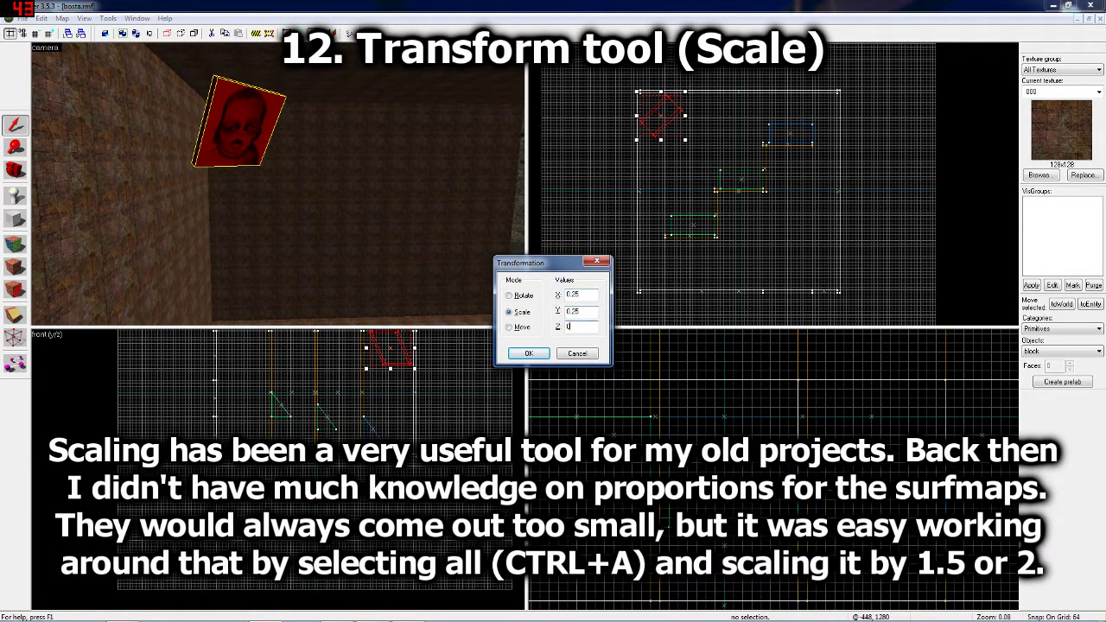
{"action": "left_click", "coordinate": [534, 352]}
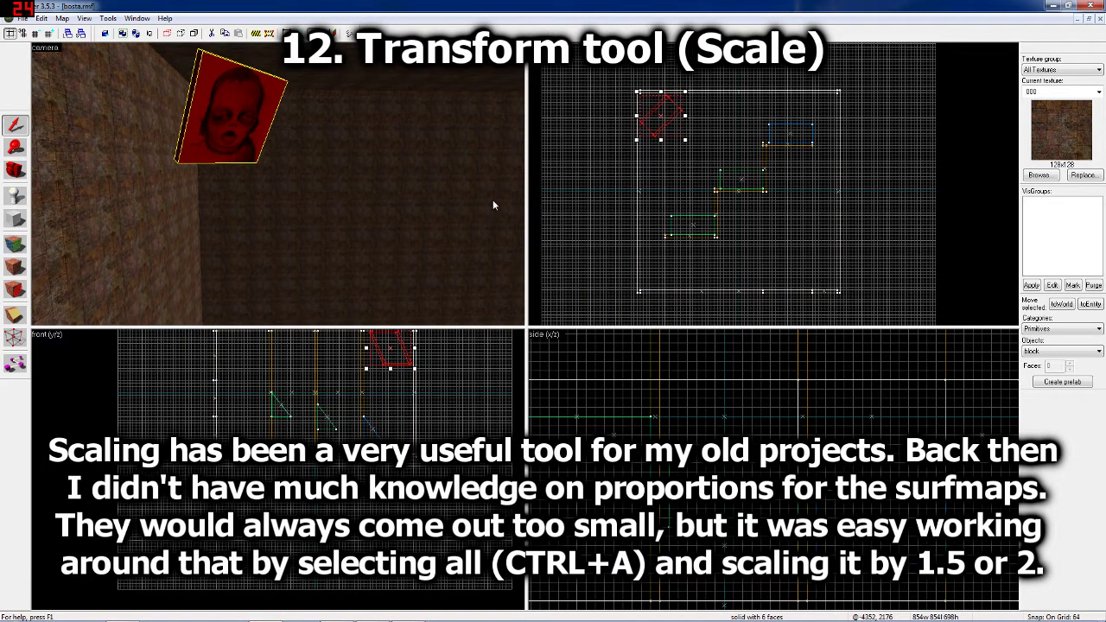
- Select all seven objects and scale the whole map by 2 on X, Y and Z
{"action": "key", "text": "ctrl+a"}
{"action": "scroll", "coordinate": [723, 219], "scroll_direction": "down", "scroll_amount": 3}
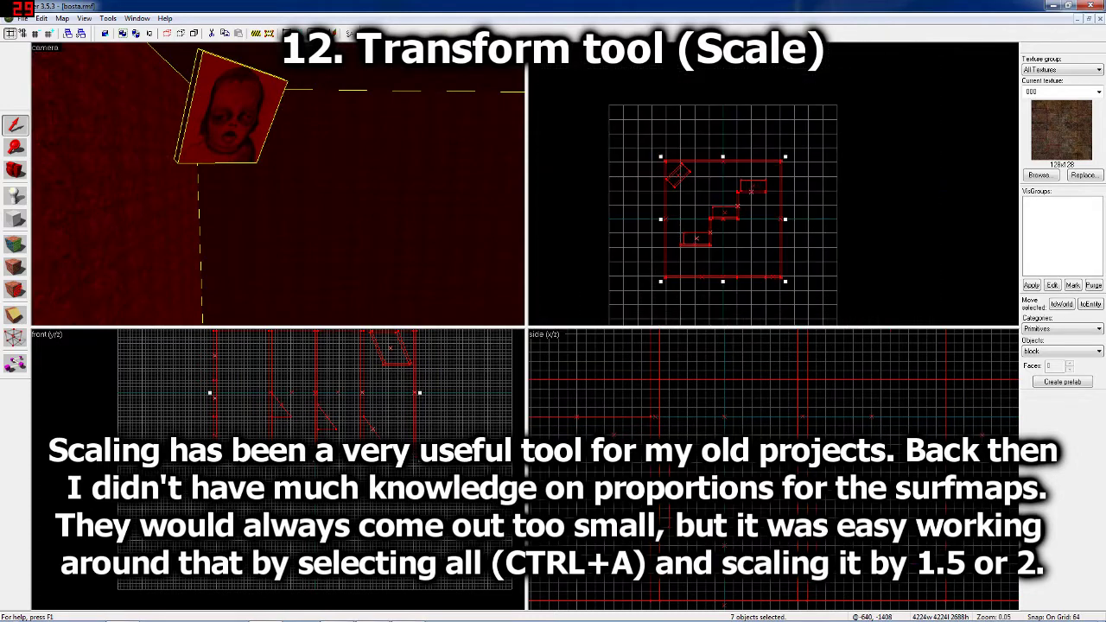
{"action": "key", "text": "ctrl+m"}
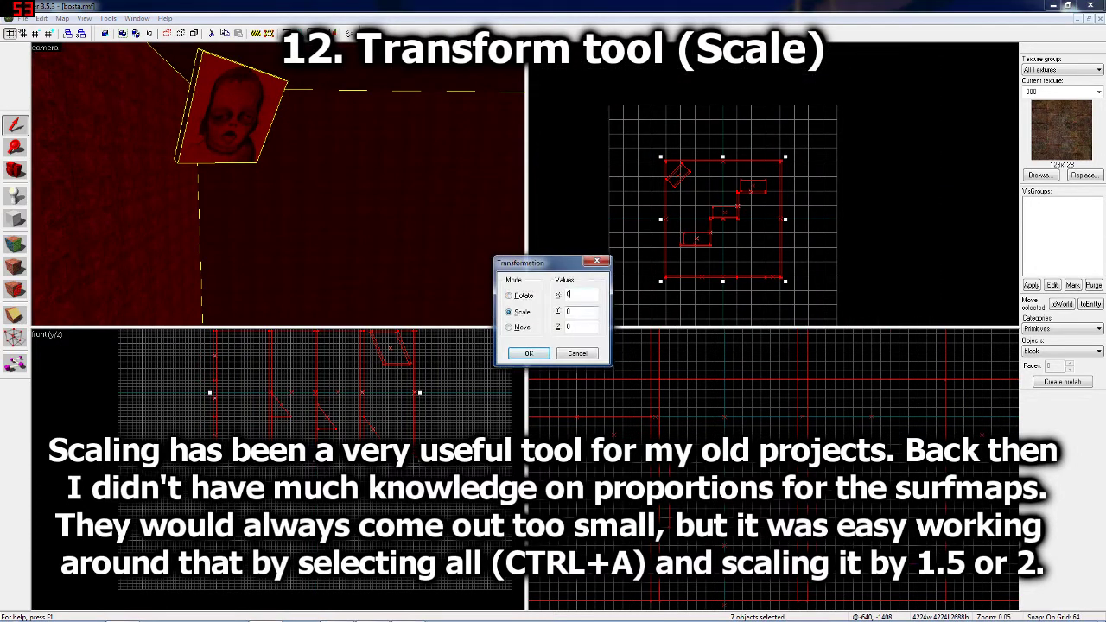
{"action": "type", "text": "2"}
{"action": "key", "text": "Return"}
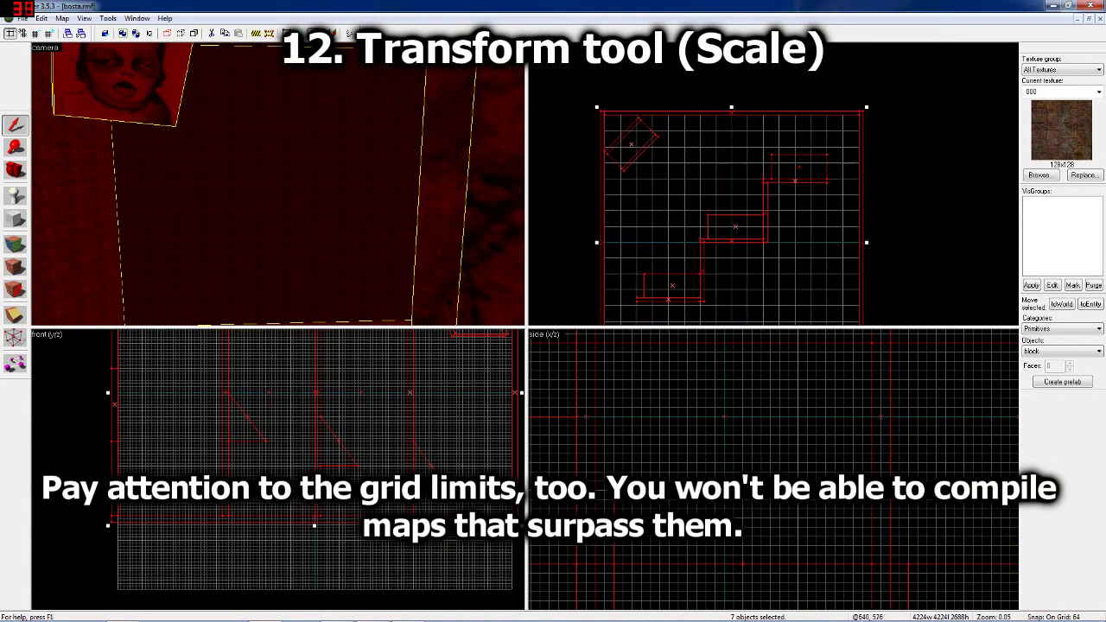
{"action": "scroll", "coordinate": [736, 404], "scroll_direction": "down", "scroll_amount": 2}
{"action": "scroll", "coordinate": [736, 403], "scroll_direction": "up", "scroll_amount": 10}
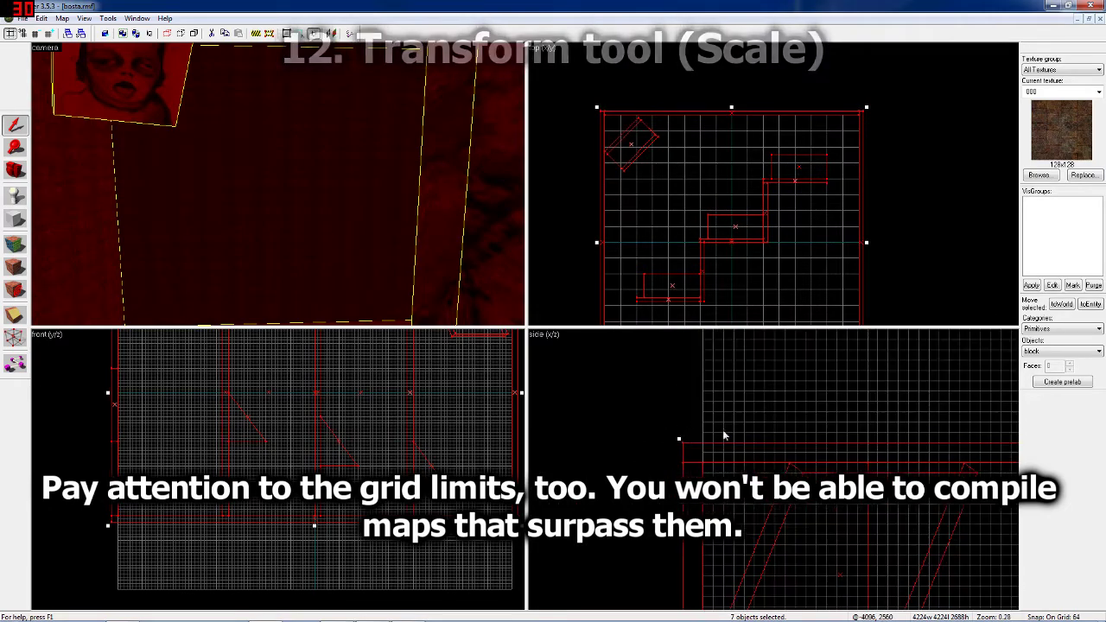